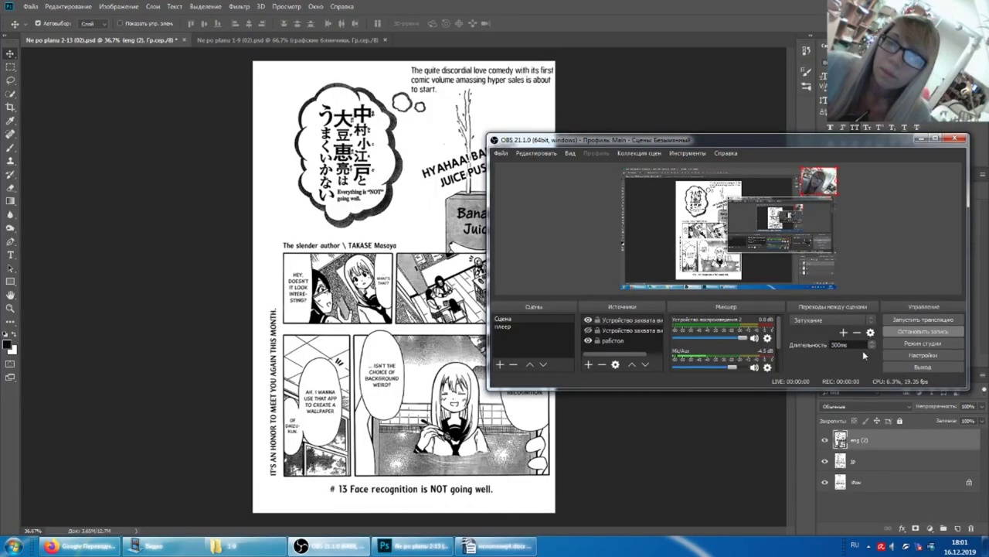
- Toggle the eng (2) layer off and on against the Japanese original, then open Ne po planu 1-9
left_click(545, 4)
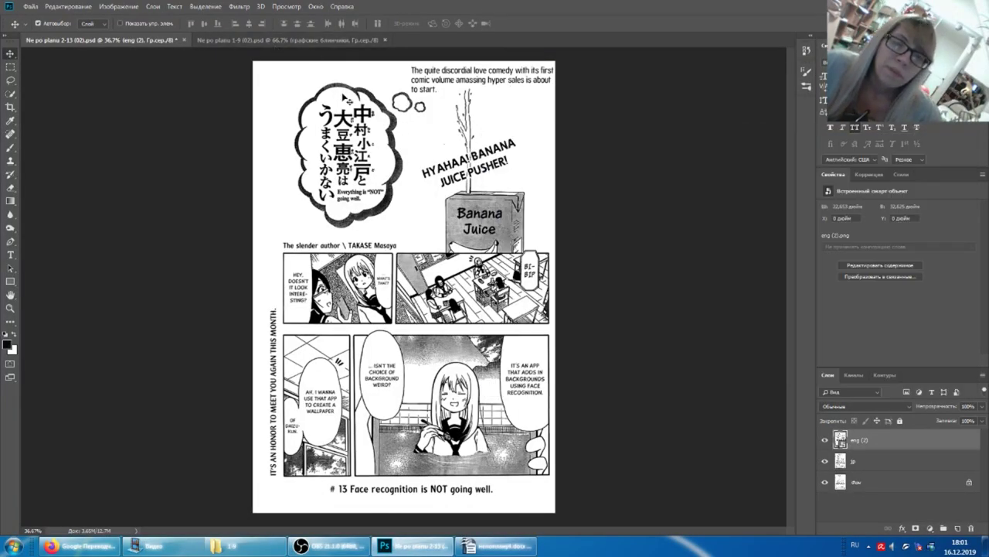
left_click(825, 439)
left_click(824, 440)
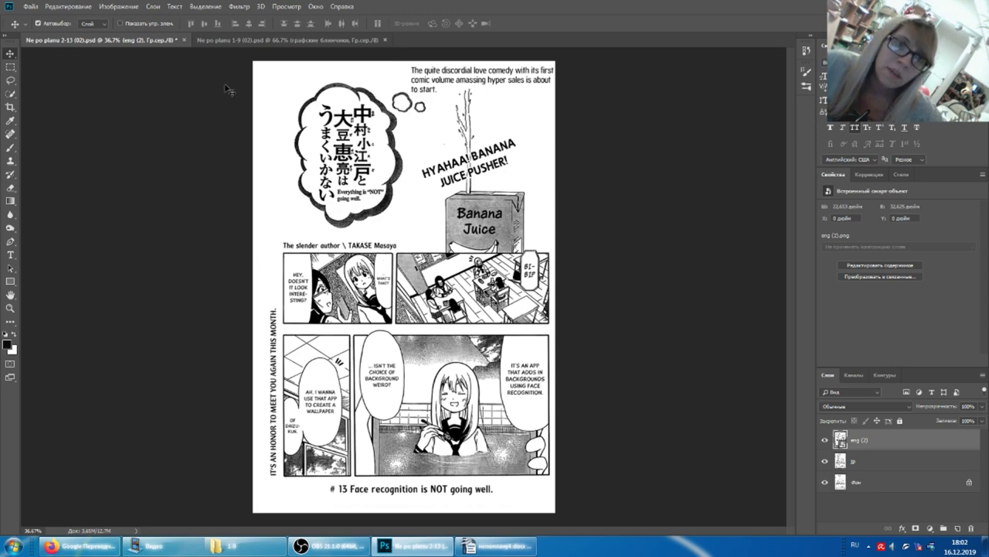
left_click(286, 39)
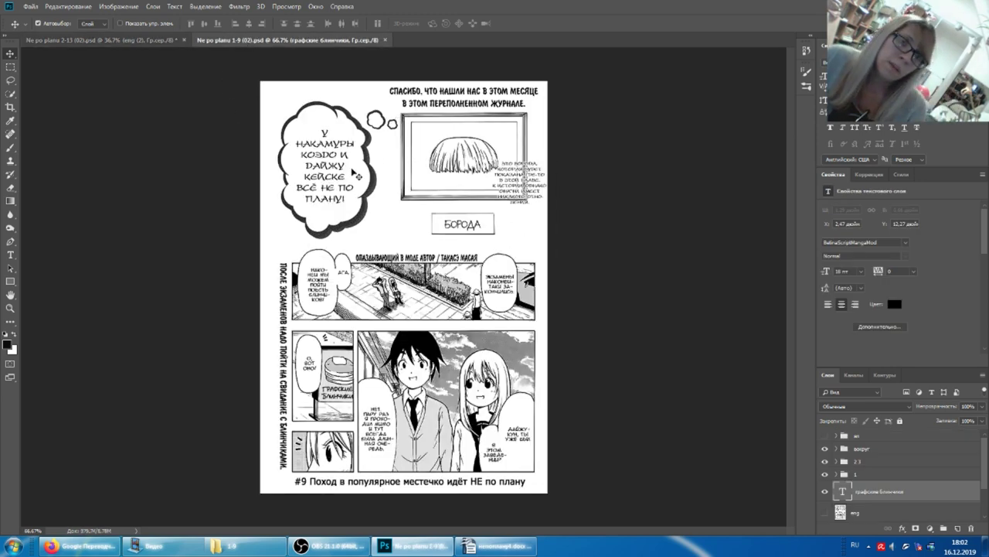
- Float the chapter 9 page into its own window and briefly edit its thought-bubble text
mouse_move(208, 39)
left_mouse_down()
mouse_move(197, 91)
mouse_move(150, 85)
left_mouse_up()
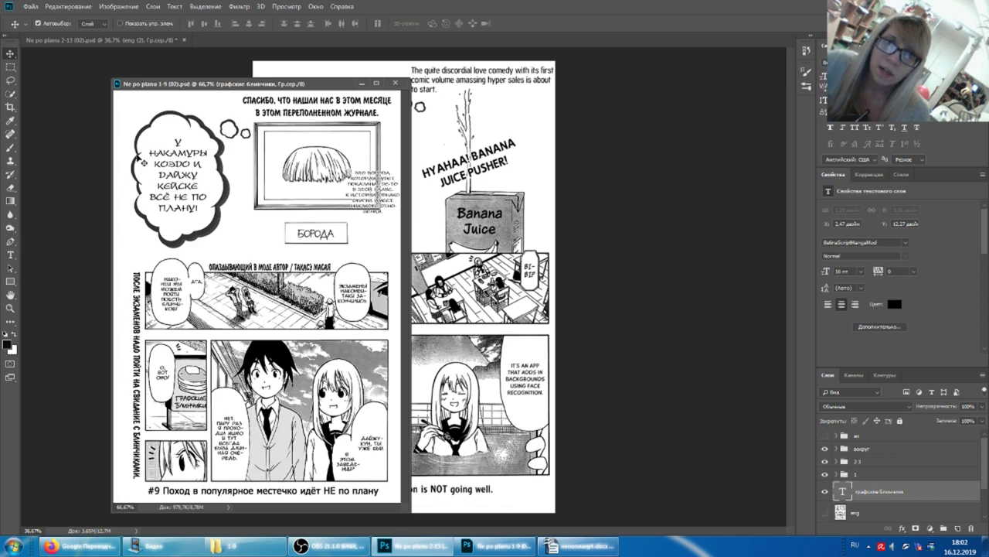
left_click(12, 256)
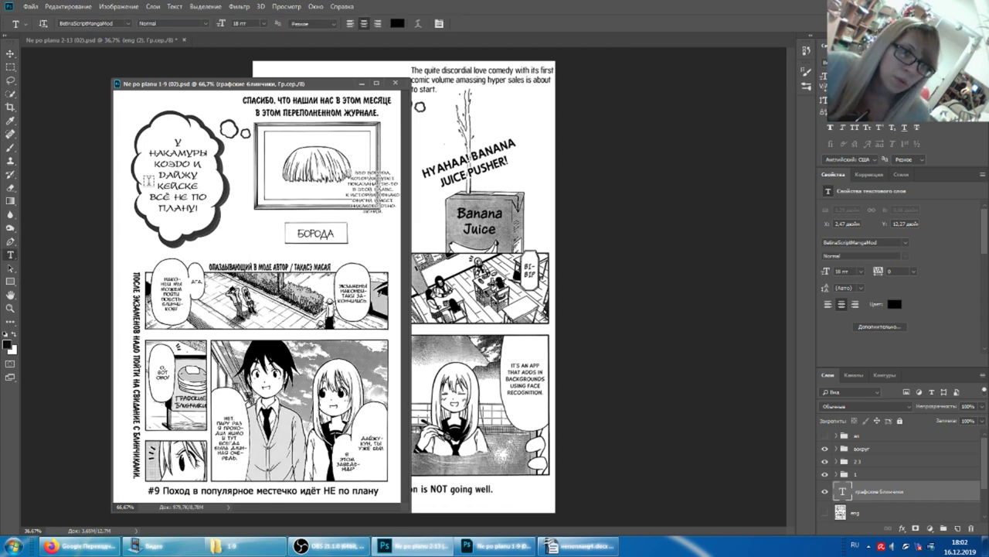
left_click(165, 171)
left_click(495, 218)
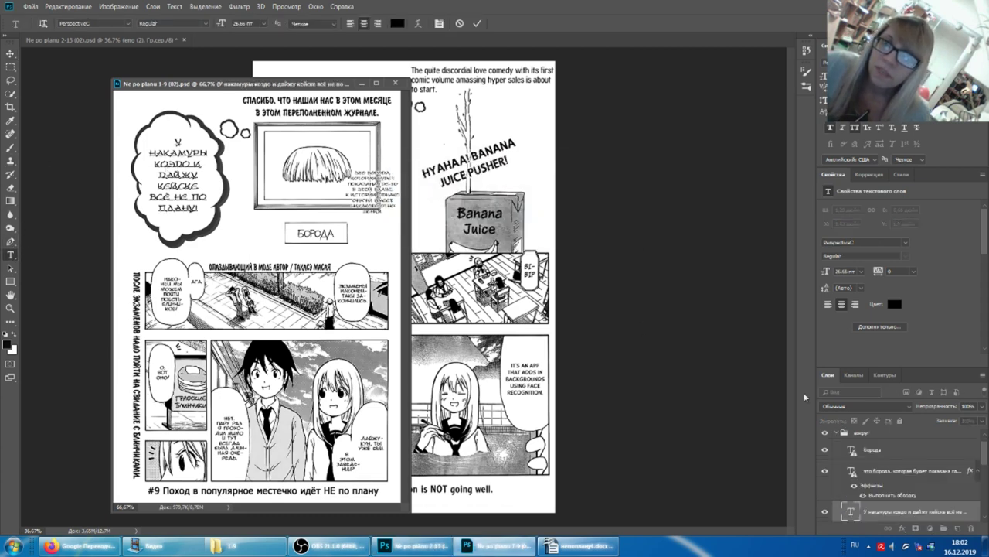
left_click(841, 436)
- Drag the вокруг text group into the Ne po planu 2-13 page, then restore the chapter 9 window
left_click(837, 433)
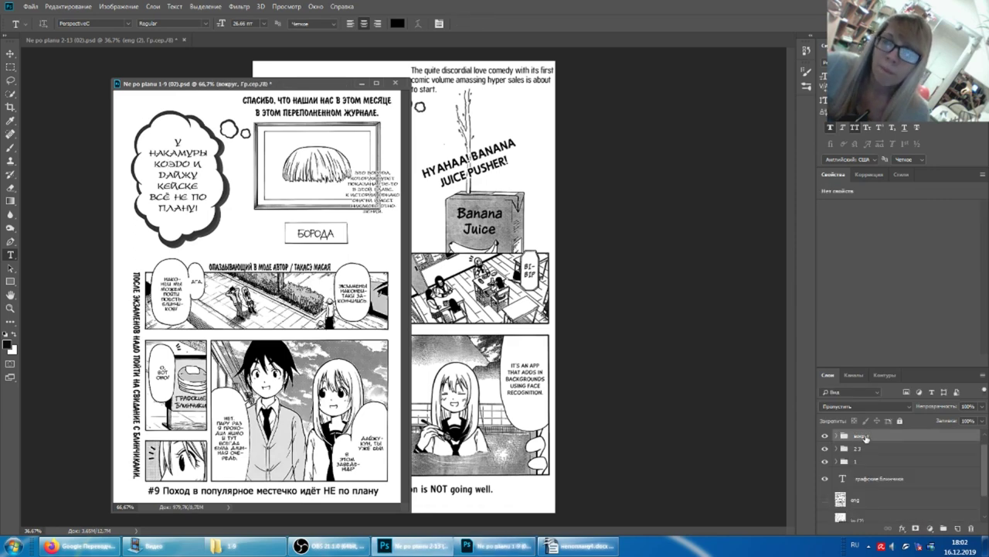
left_click_drag(865, 438, 467, 164)
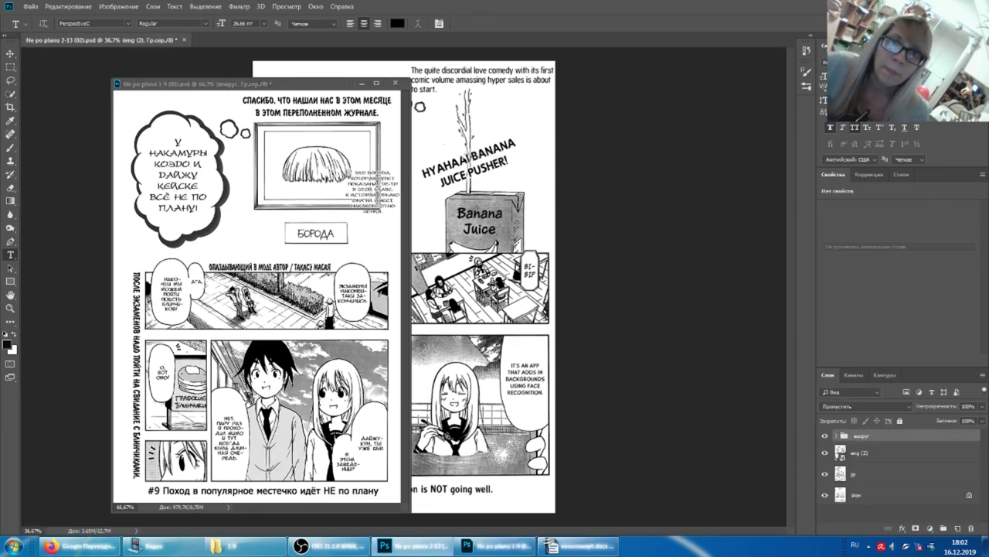
left_click(361, 83)
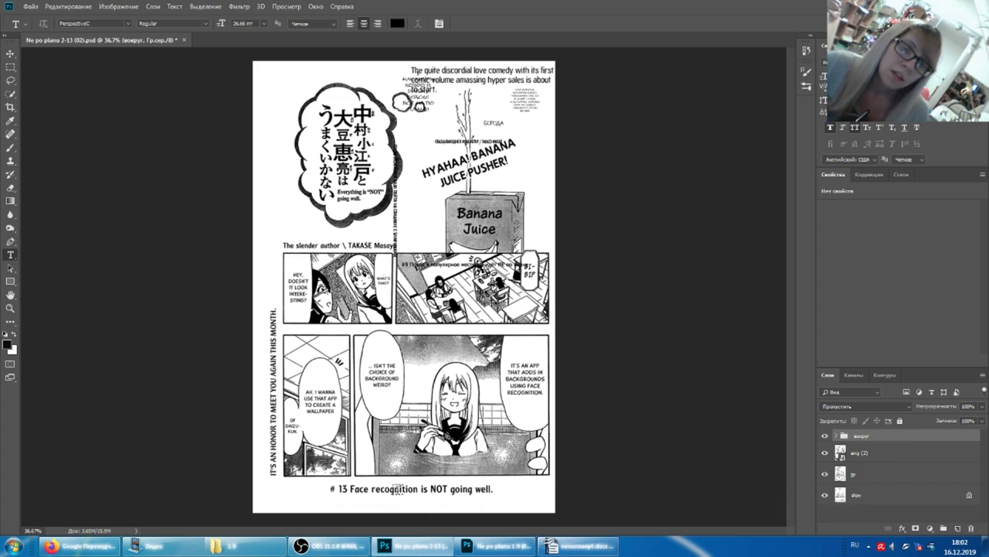
left_click(495, 546)
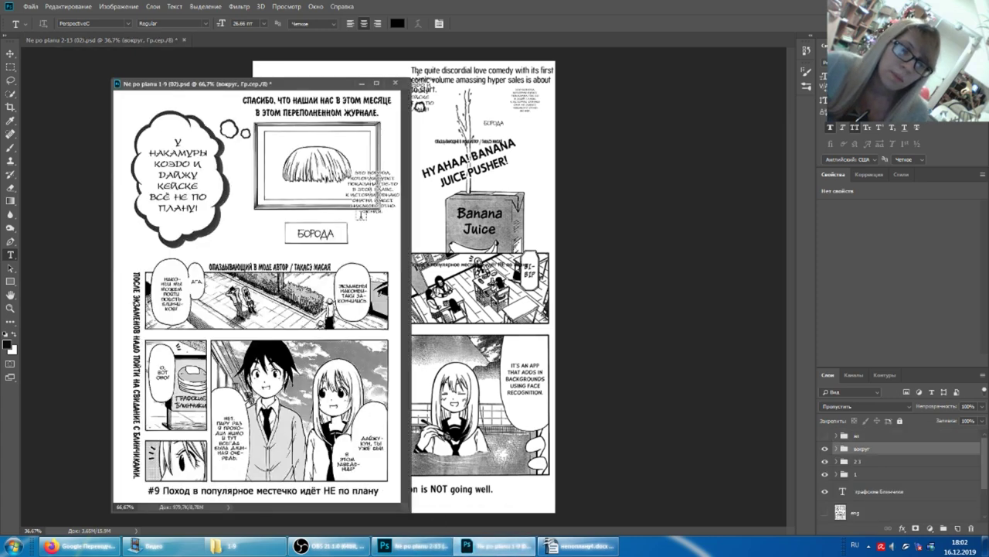
- Check the chapter 9 page's image size in centimetres, then cancel Image Size
left_click(118, 7)
left_click(124, 81)
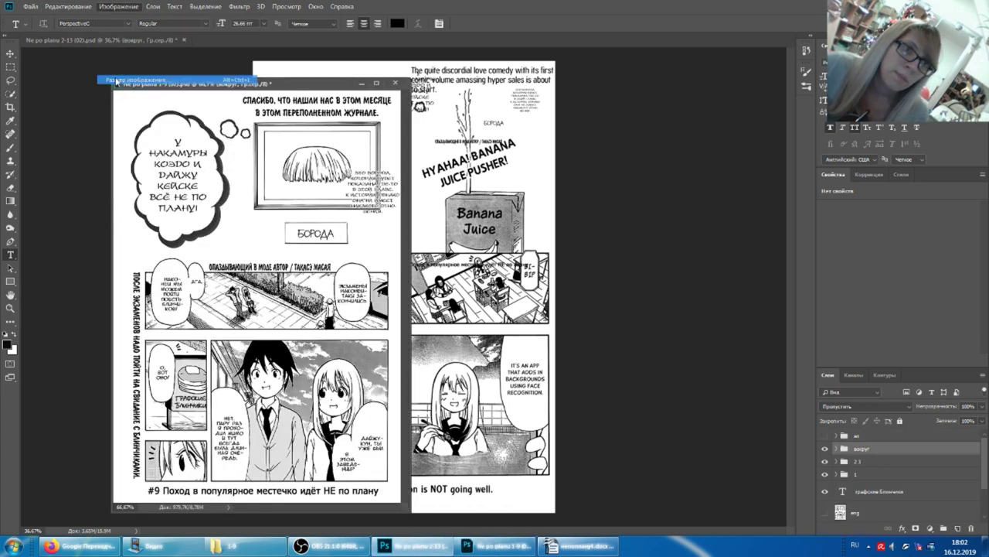
left_click(603, 169)
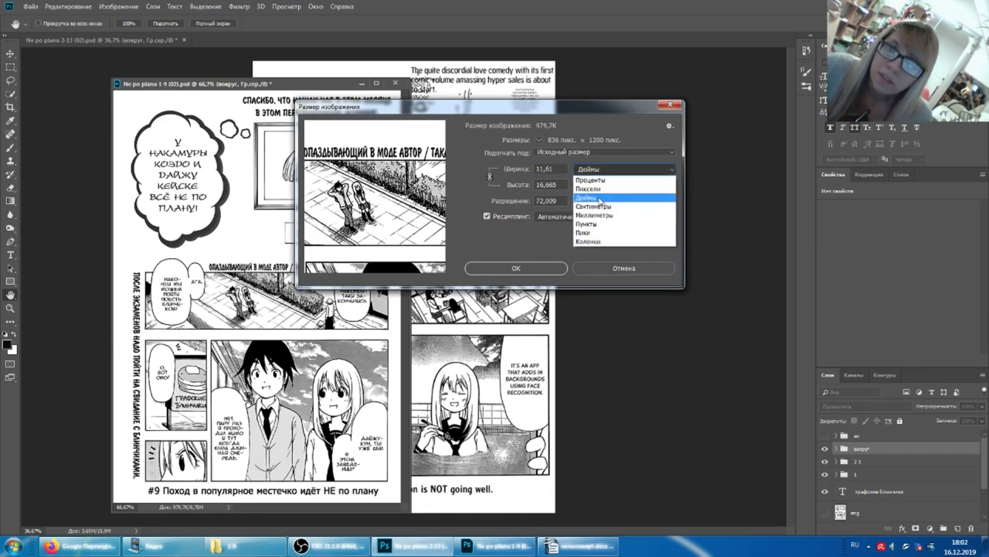
left_click(595, 207)
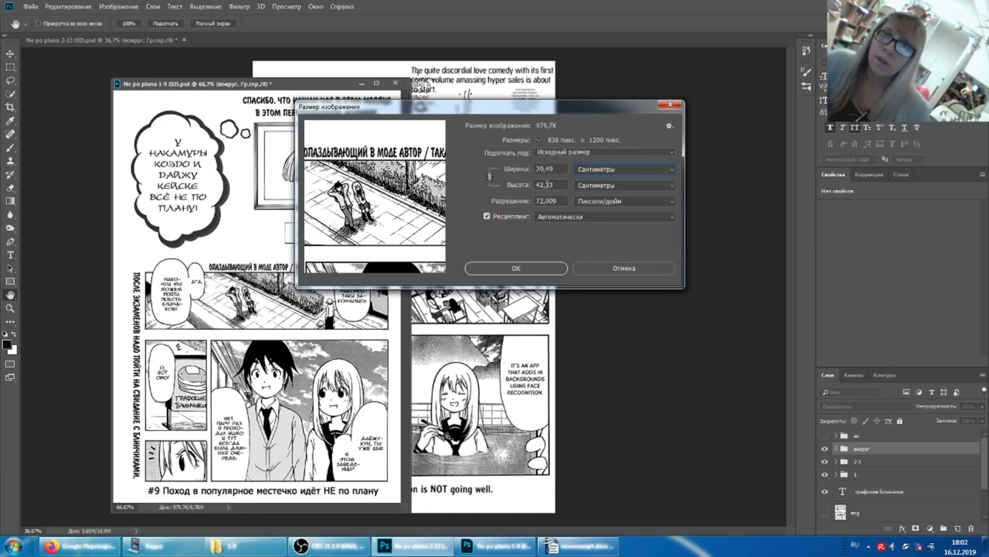
left_click(622, 268)
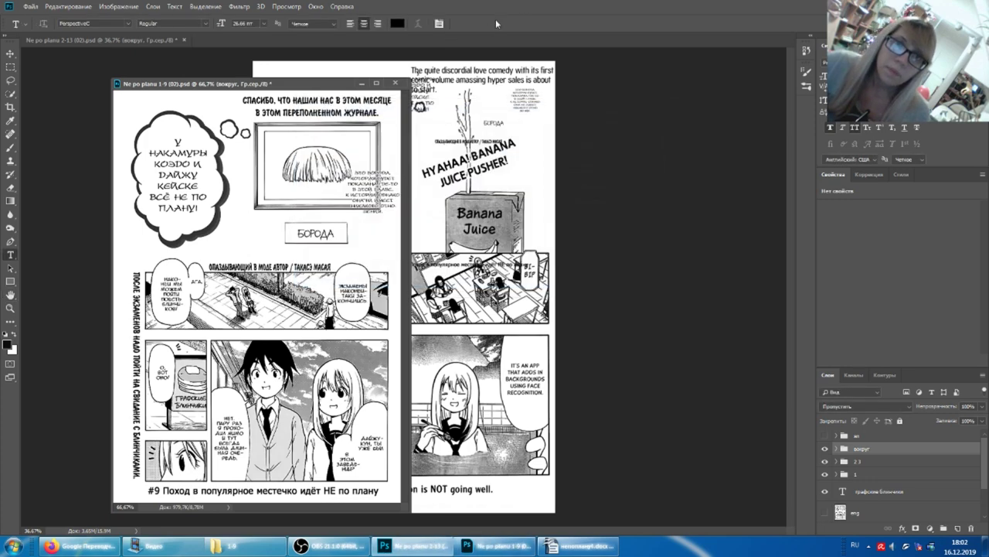
- Check the chapter 13 page size in centimetres, then close chapter 9 without saving (Нет)
left_click(442, 43)
left_click(133, 5)
left_click(127, 75)
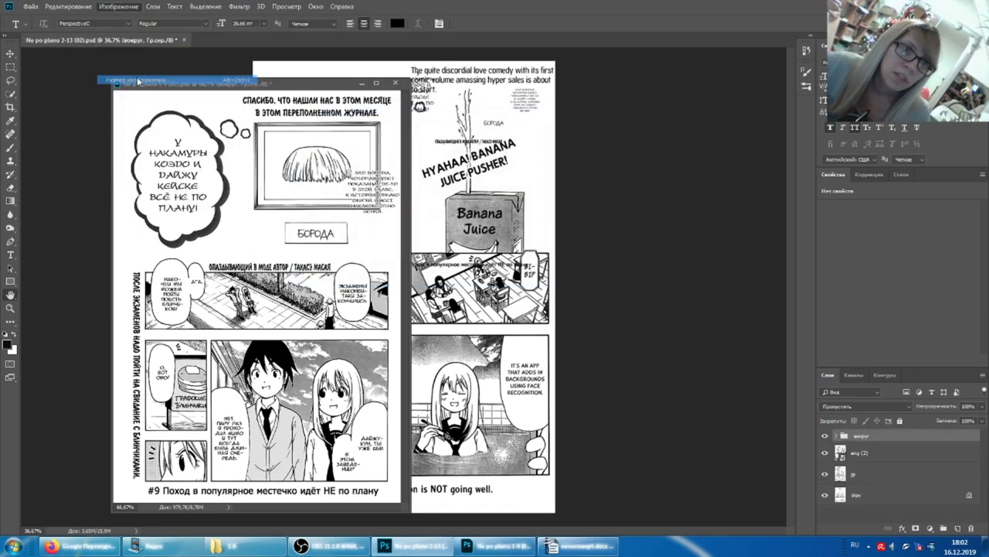
left_click(612, 170)
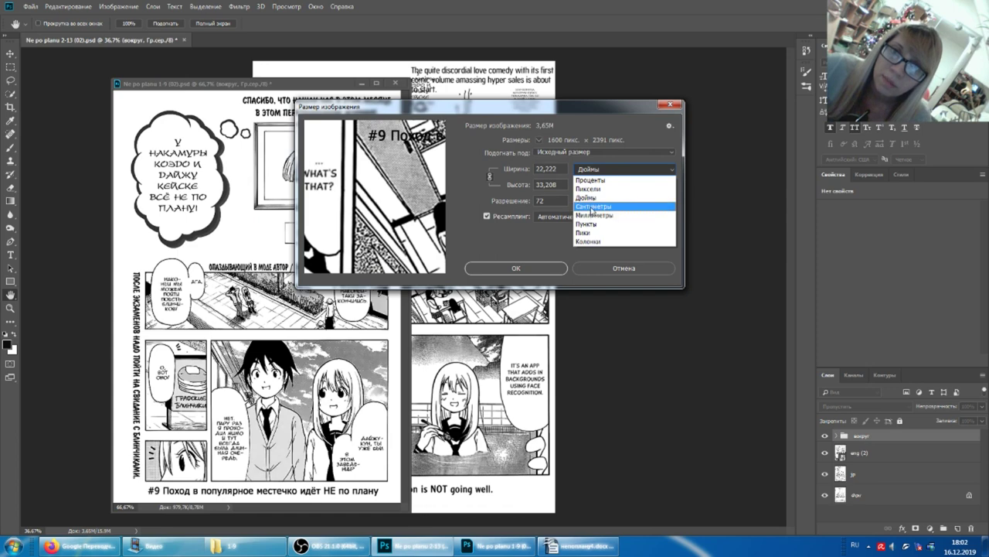
left_click(607, 201)
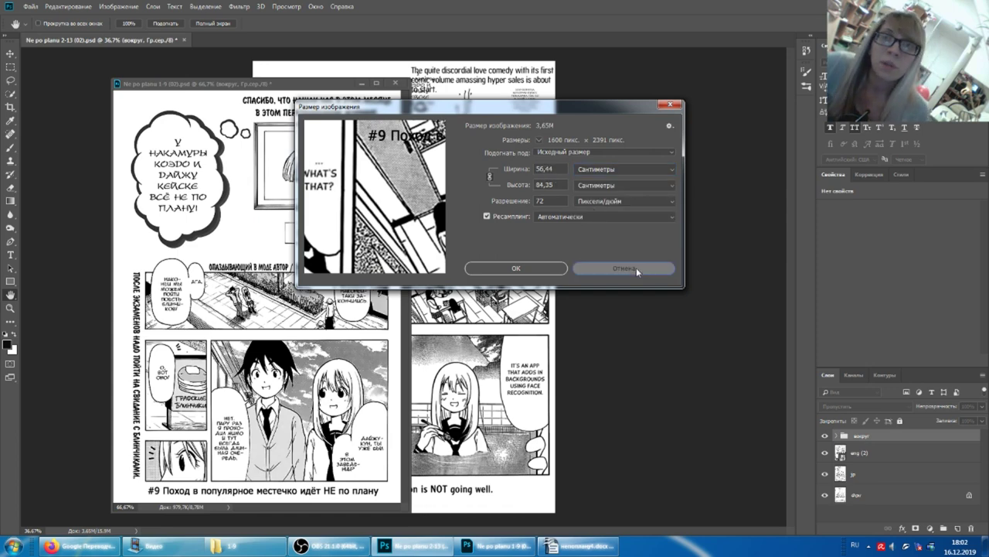
left_click(636, 267)
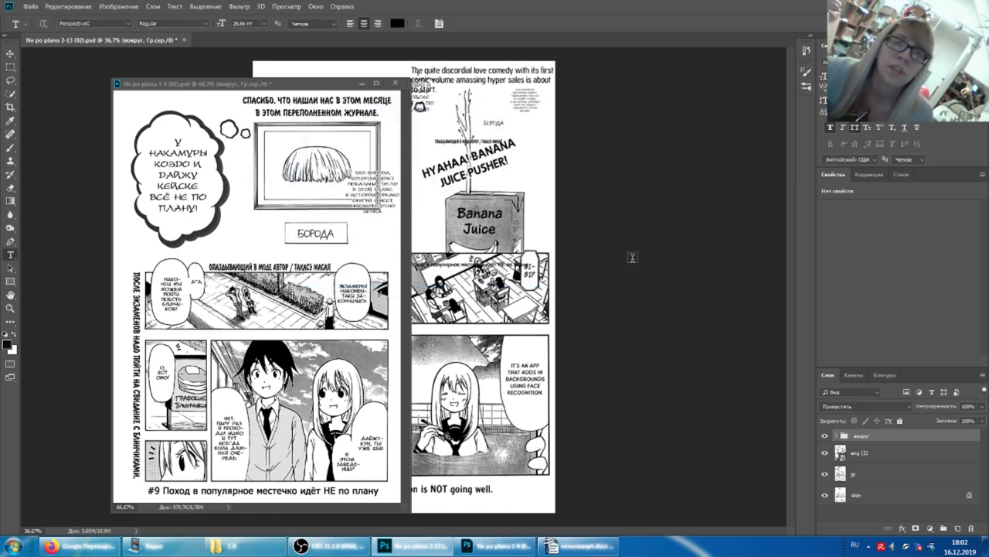
left_click(396, 84)
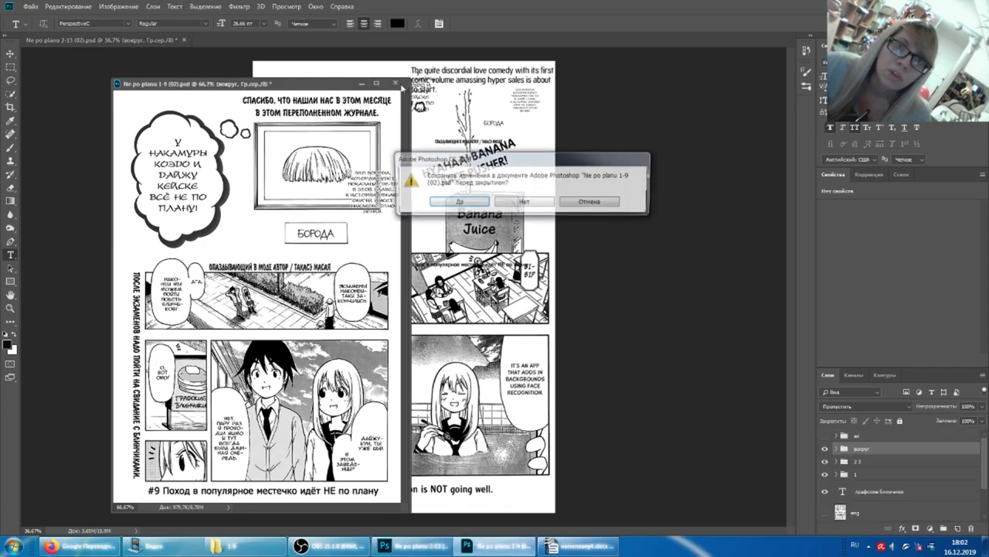
left_click(526, 203)
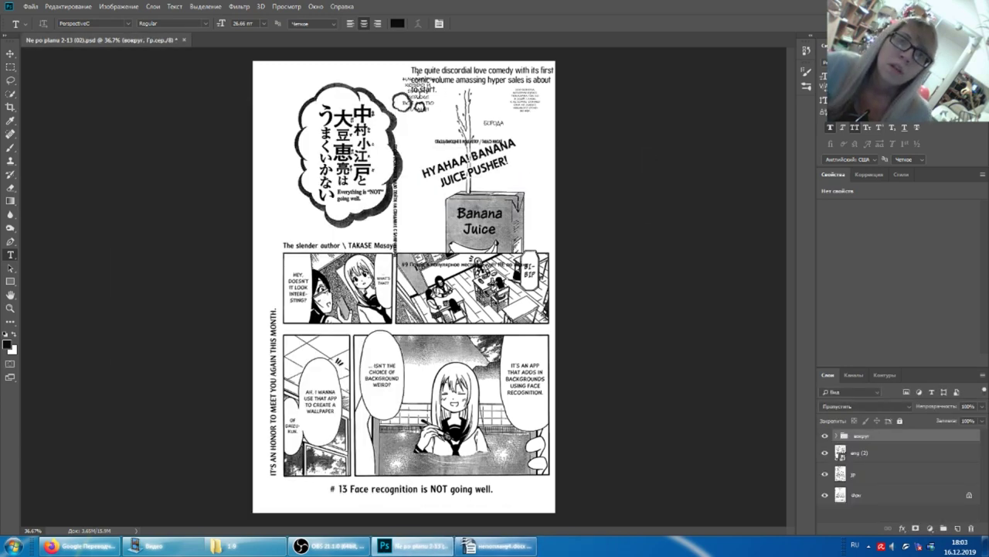
left_click(11, 54)
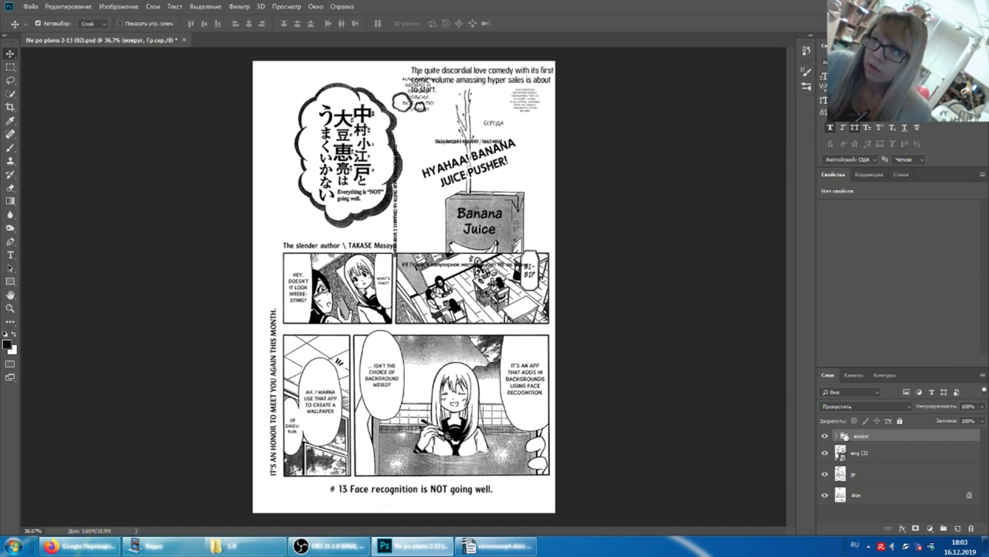
left_click(836, 436)
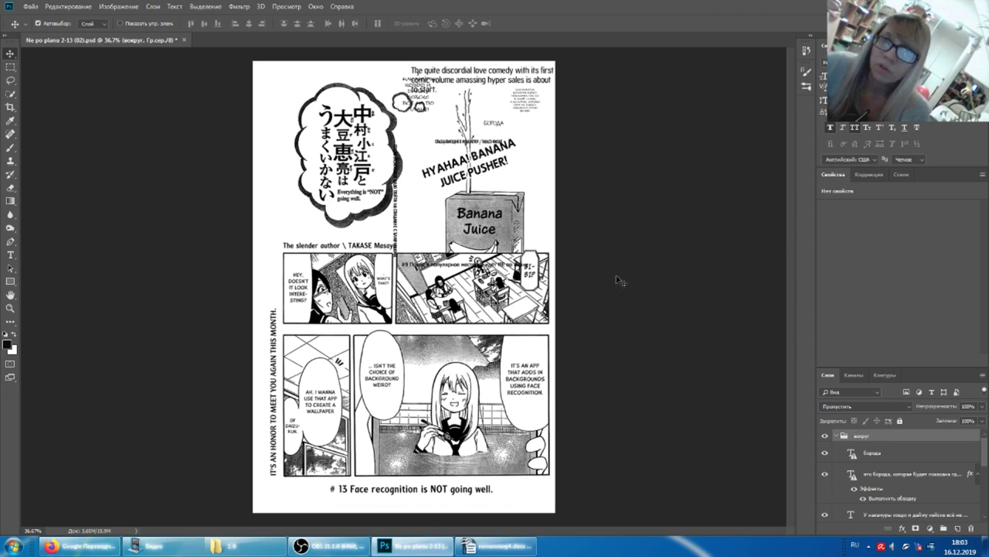
left_click(837, 436)
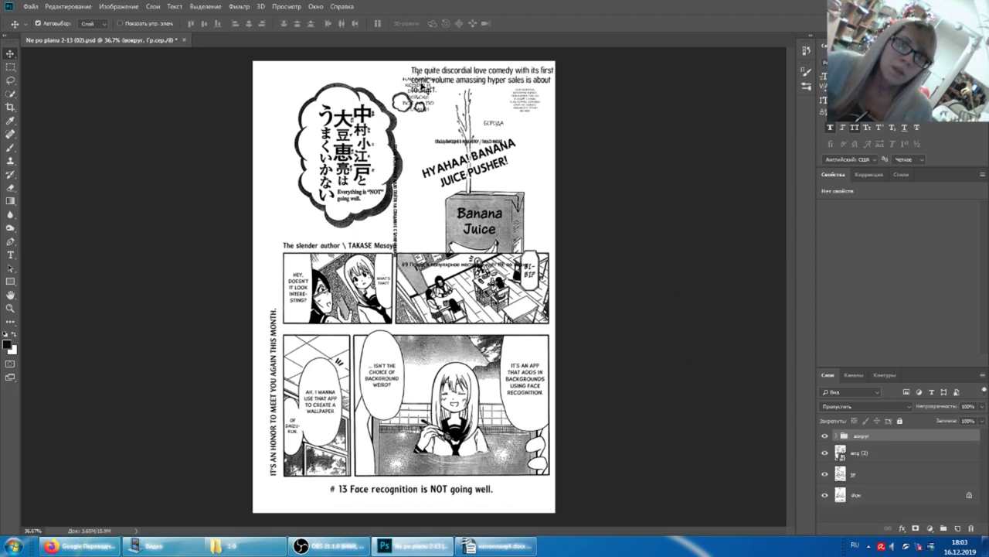
left_click_drag(293, 106, 277, 137)
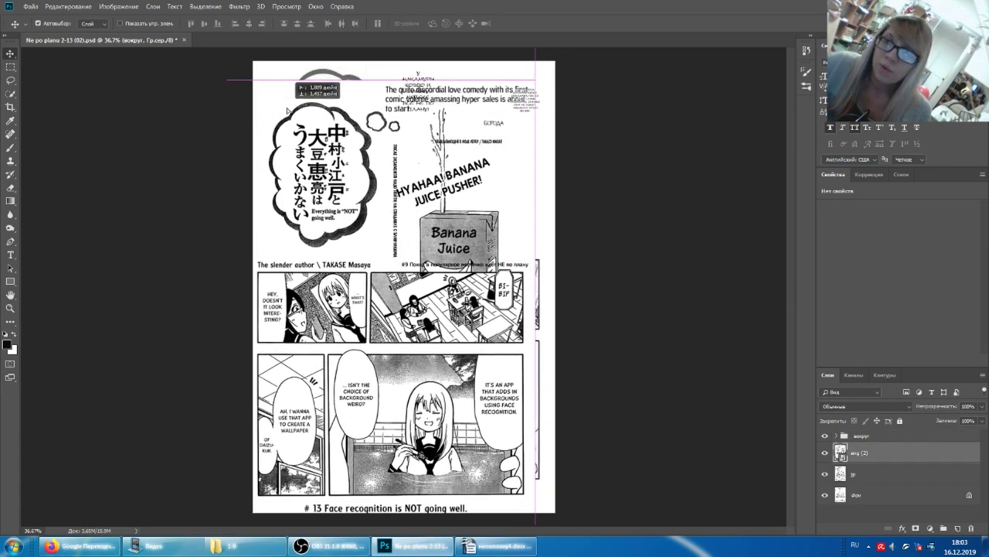
left_click_drag(287, 116, 400, 190)
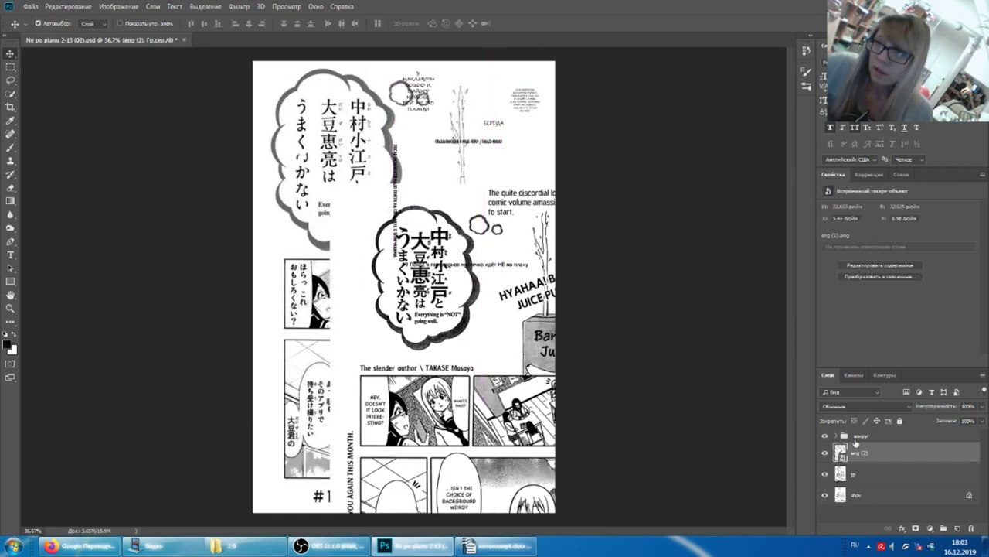
left_click(862, 437)
left_click_drag(523, 96, 499, 114)
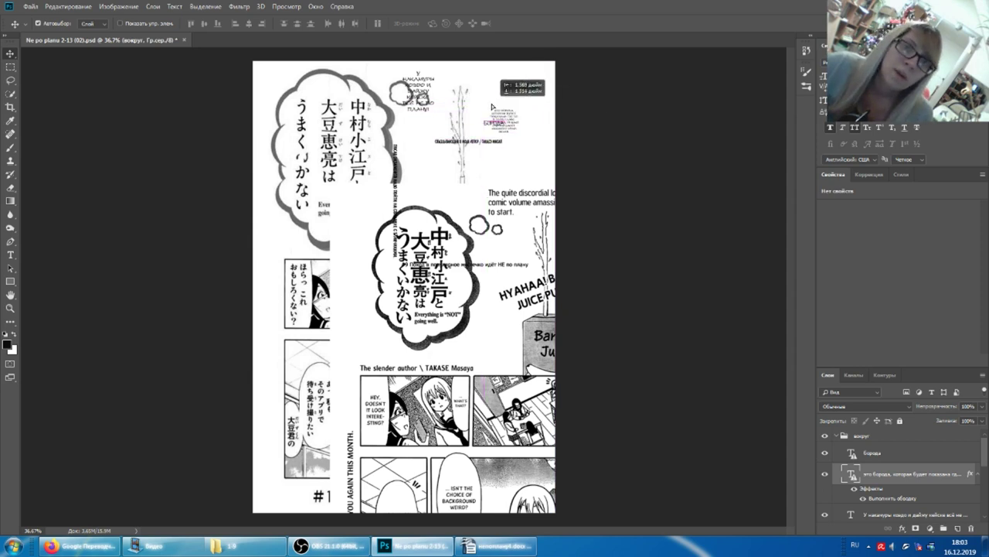
left_click_drag(499, 115, 529, 93)
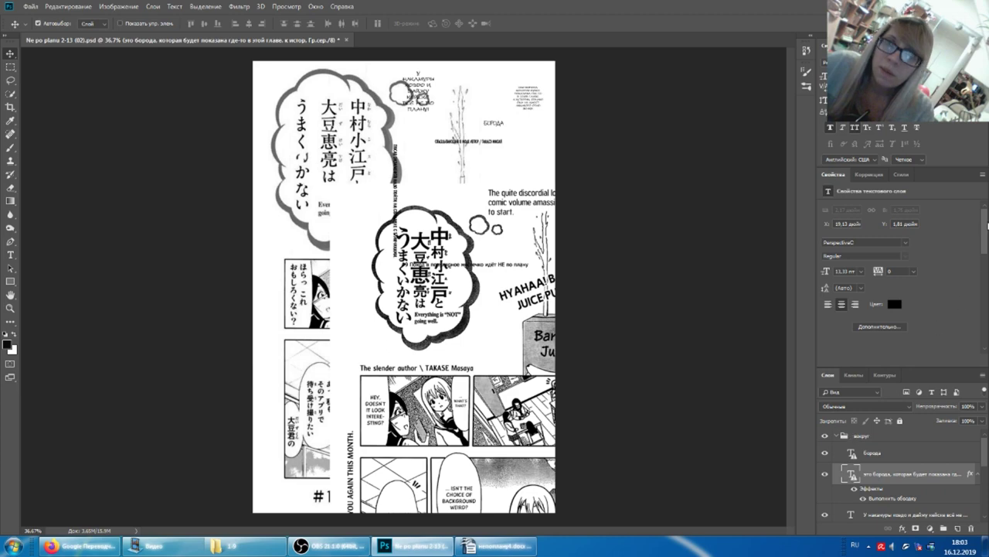
left_click(807, 51)
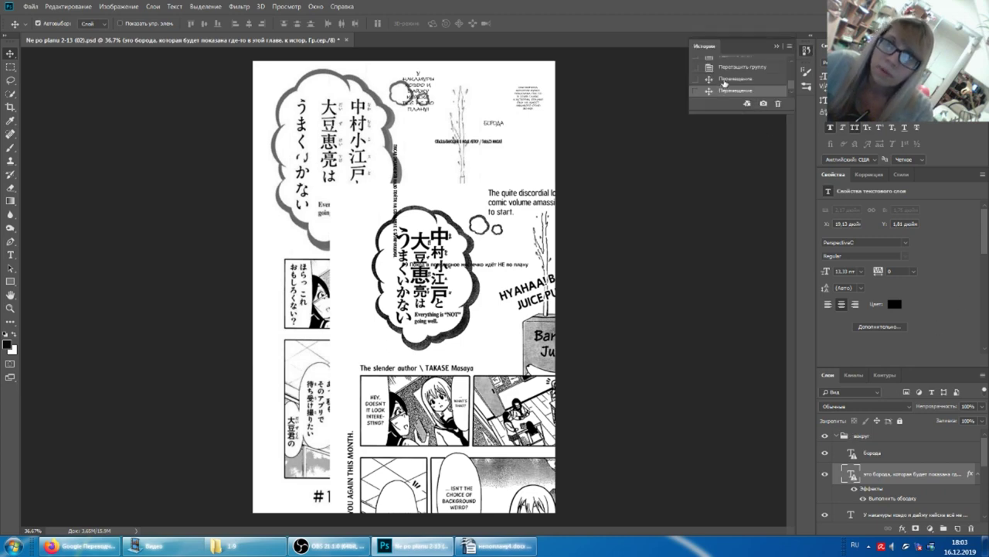
left_click(725, 81)
left_click(724, 68)
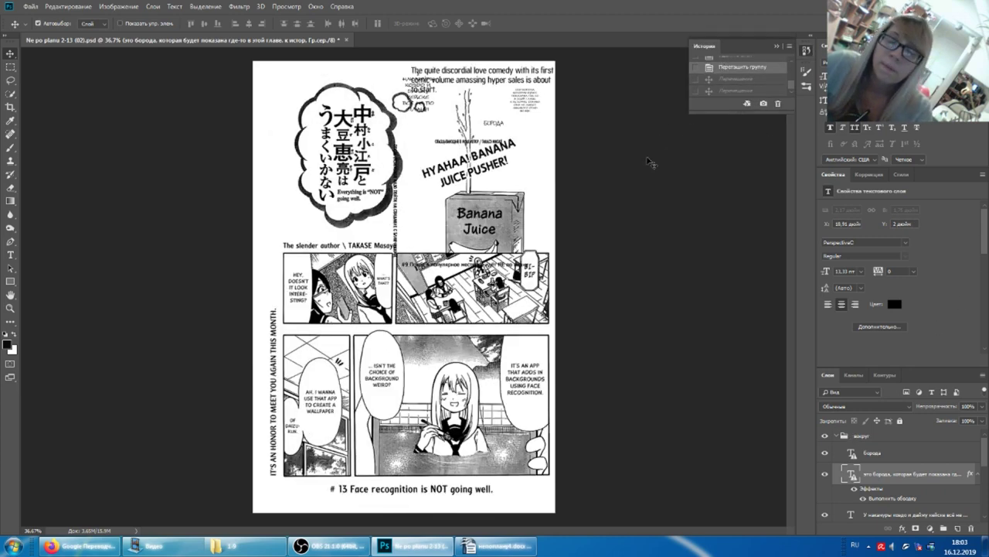
left_click(871, 453)
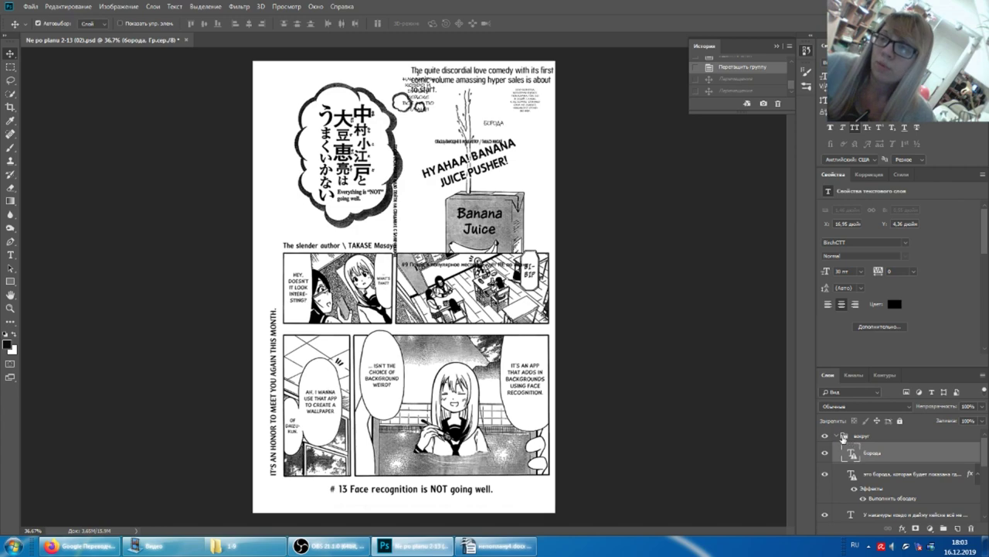
- Redo the text move and select every Russian text layer from Борода downward
left_click(838, 437)
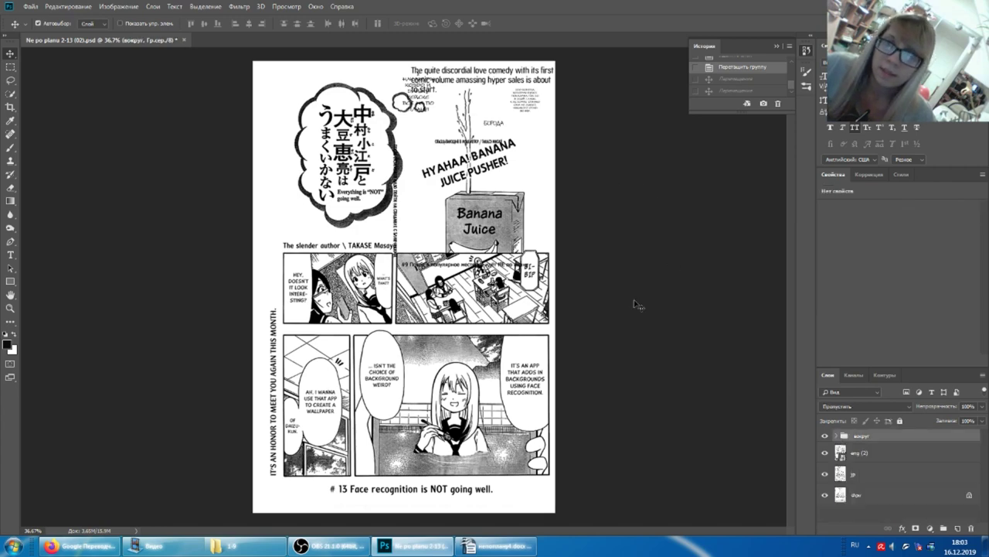
key("ctrl+shift+z")
key("ctrl+shift+z")
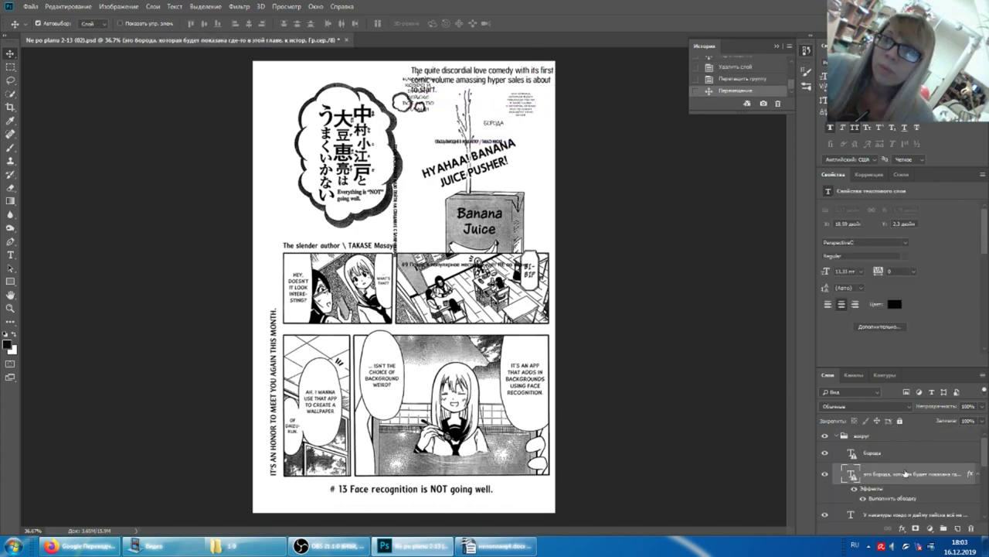
left_click(856, 435)
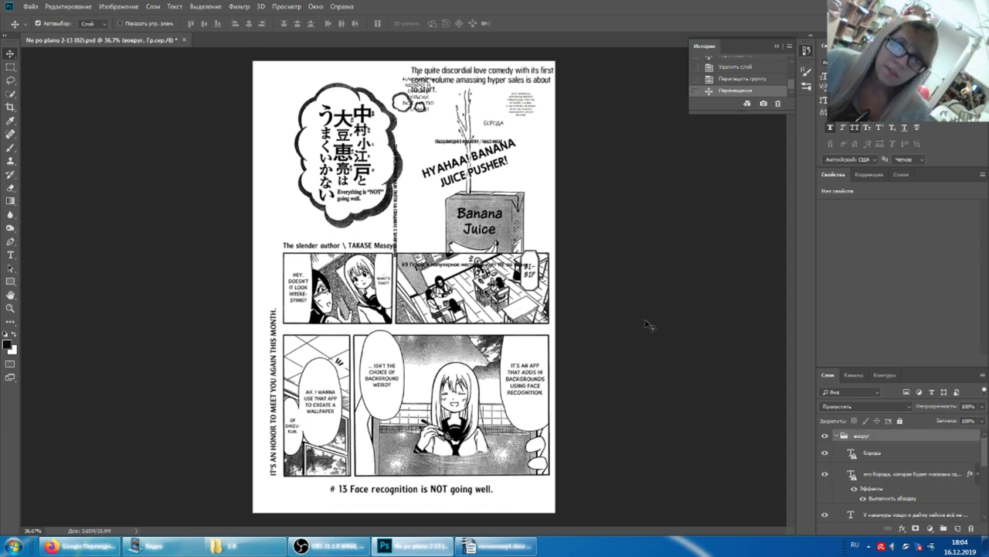
left_click(878, 457)
scroll(878, 463, "down", 1)
scroll(878, 468, "down", 1)
scroll(877, 472, "down", 1)
scroll(876, 473, "down", 1)
scroll(875, 476, "down", 1)
scroll(874, 479, "down", 1)
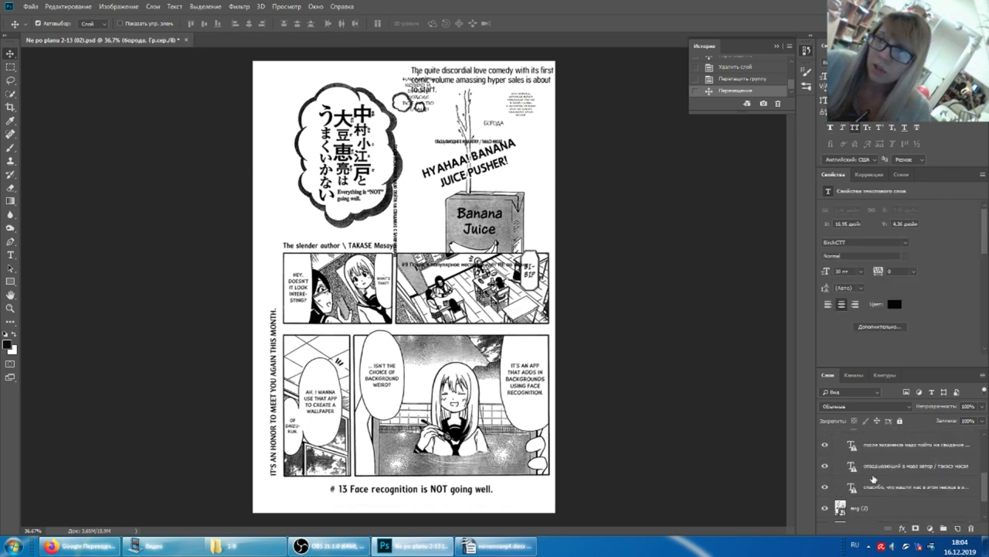
left_click(872, 486, "shift")
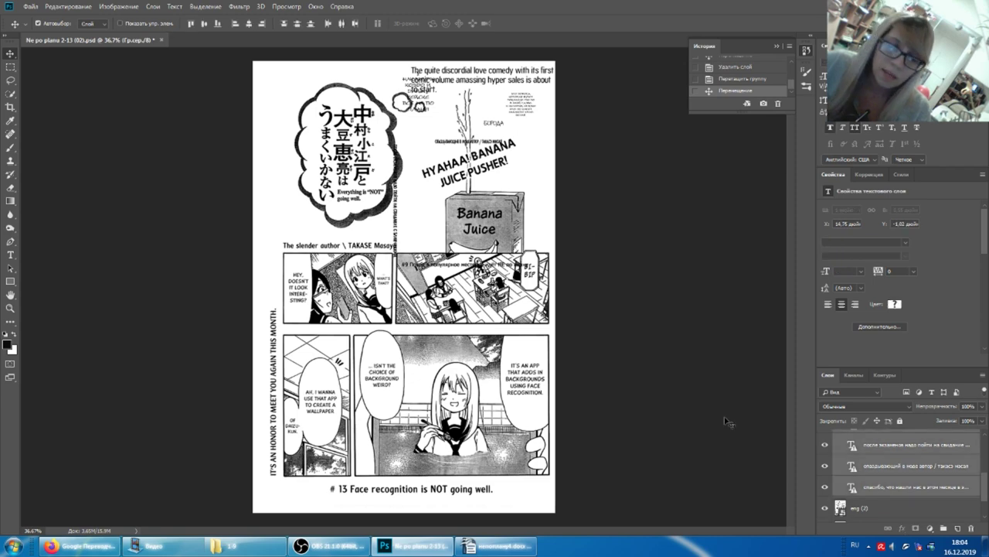
- Drag the selected Russian text layers toward the lower left of the page
scroll(874, 468, "up", 2)
scroll(880, 472, "up", 2)
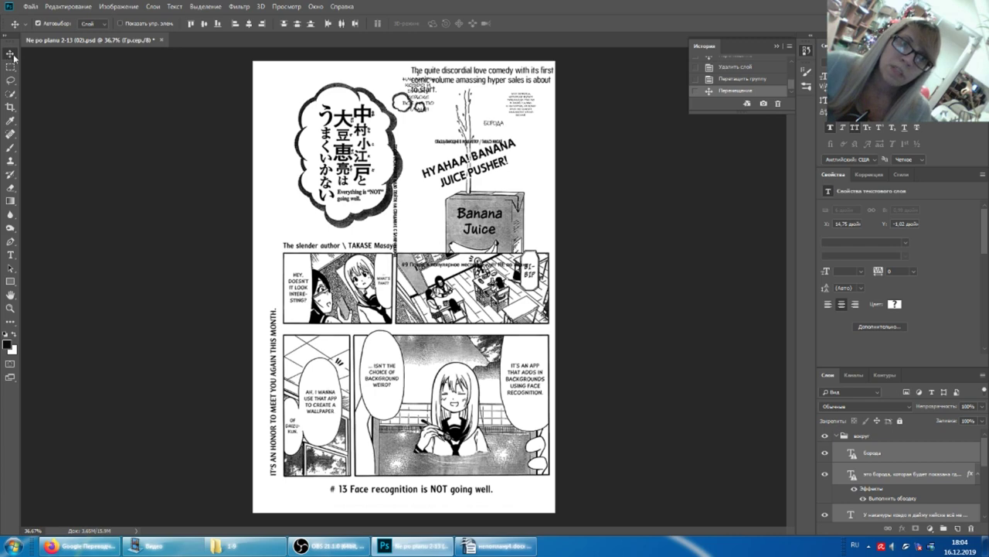
mouse_move(512, 110)
left_mouse_down()
mouse_move(403, 176)
mouse_move(391, 342)
left_mouse_up()
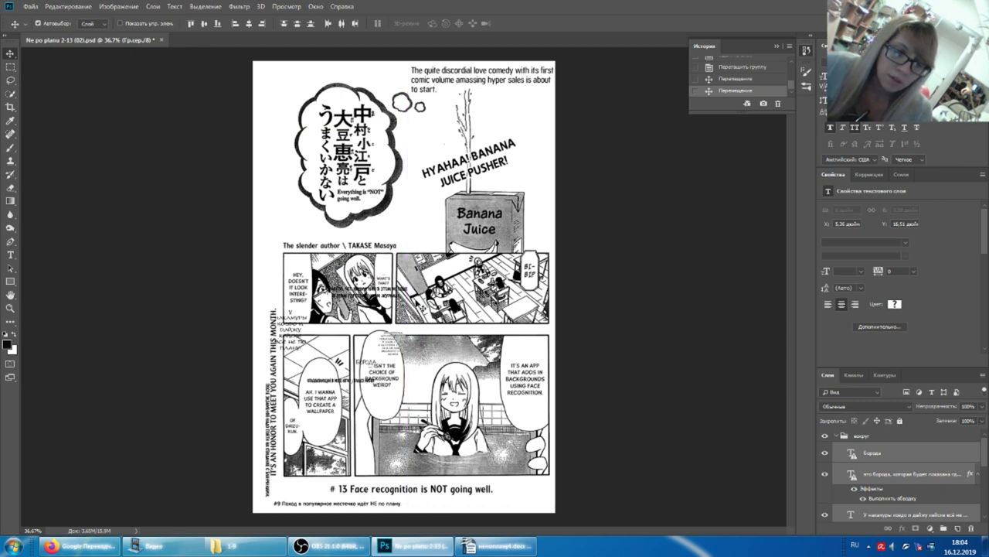
- Start transforming the selected Russian text layers, accepting every text-layer warning
key("ctrl")
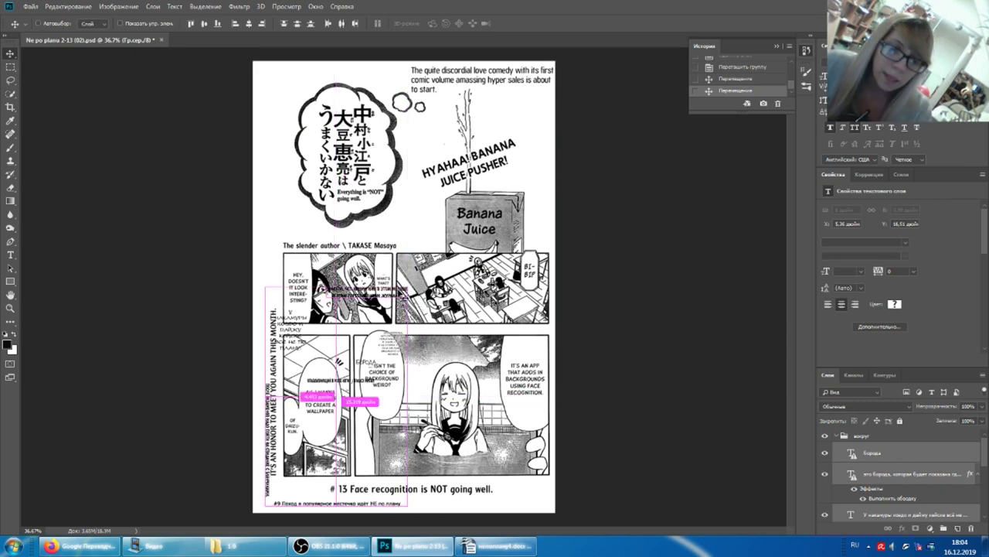
key("ctrl+e")
left_click(459, 218)
left_click(458, 217)
left_click(458, 217)
left_click(459, 218)
left_click(459, 217)
left_click(459, 217)
left_click(459, 217)
left_click(458, 218)
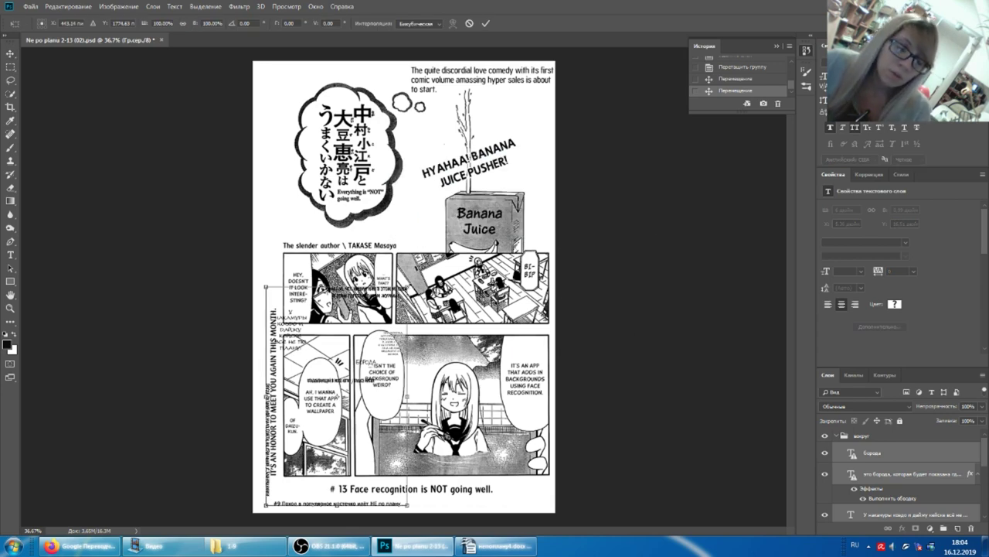
- Scale the Russian text to about 202% and apply the transform
left_click_drag(407, 286, 547, 93)
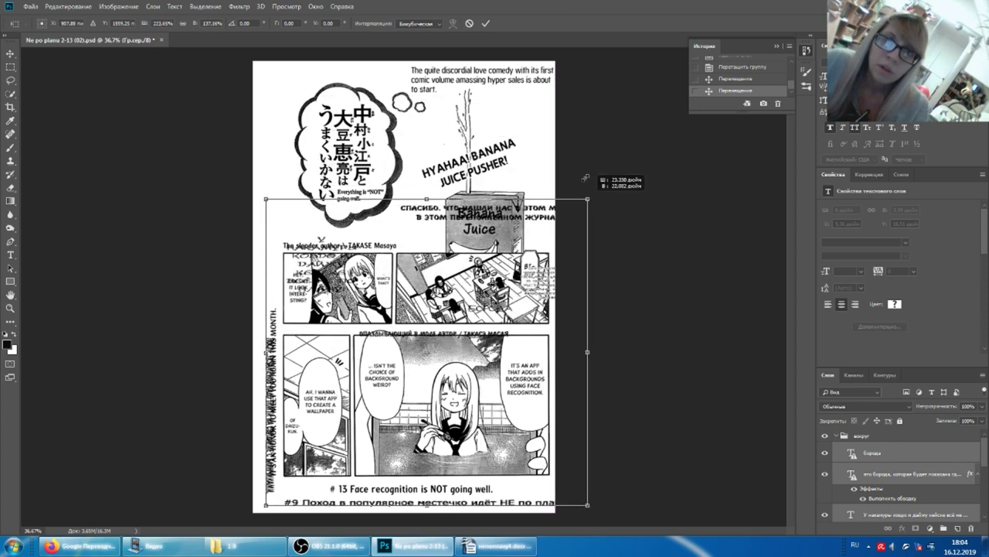
mouse_move(546, 94)
left_mouse_down()
mouse_move(503, 127)
mouse_move(376, 144)
mouse_move(438, 149)
left_mouse_up()
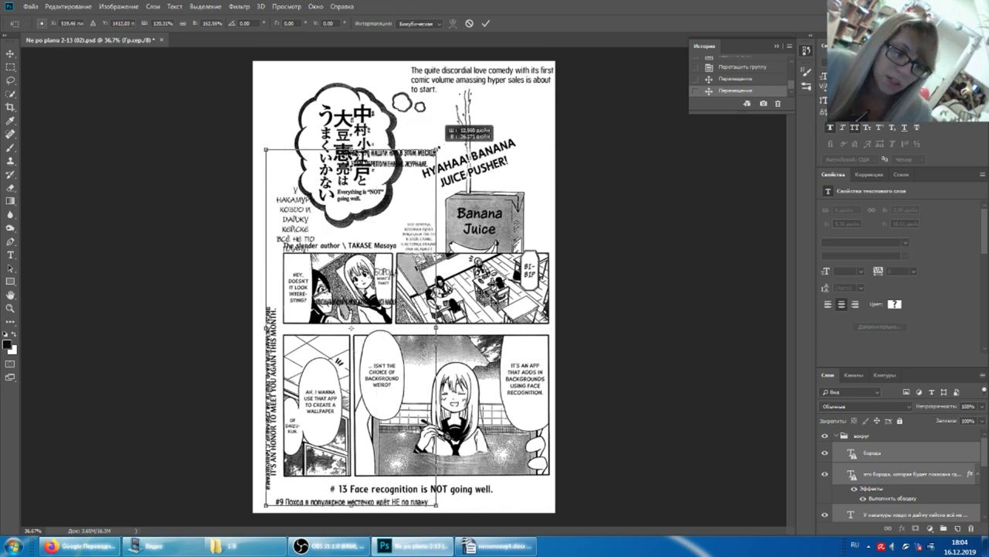
left_click_drag(437, 149, 554, 64)
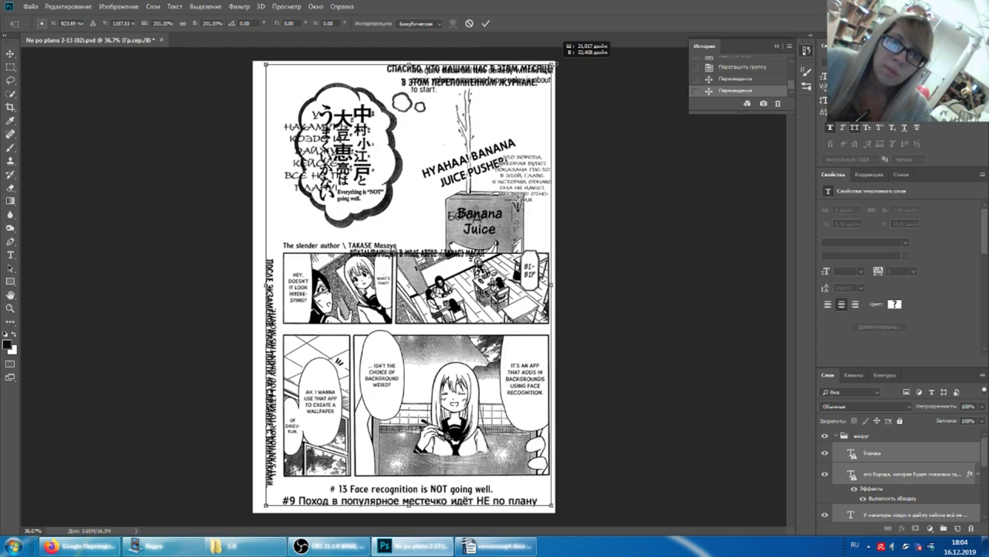
left_click_drag(553, 64, 555, 62)
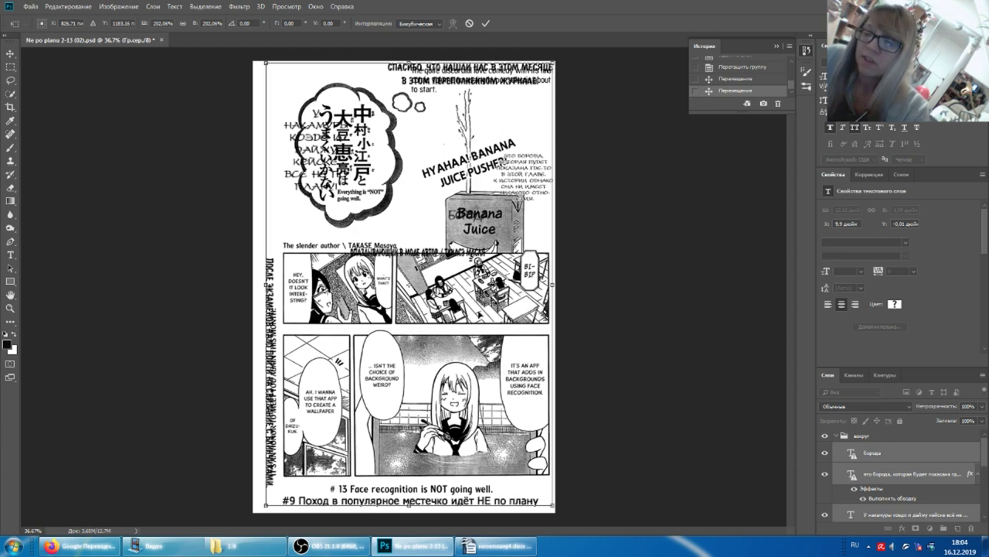
key("Return")
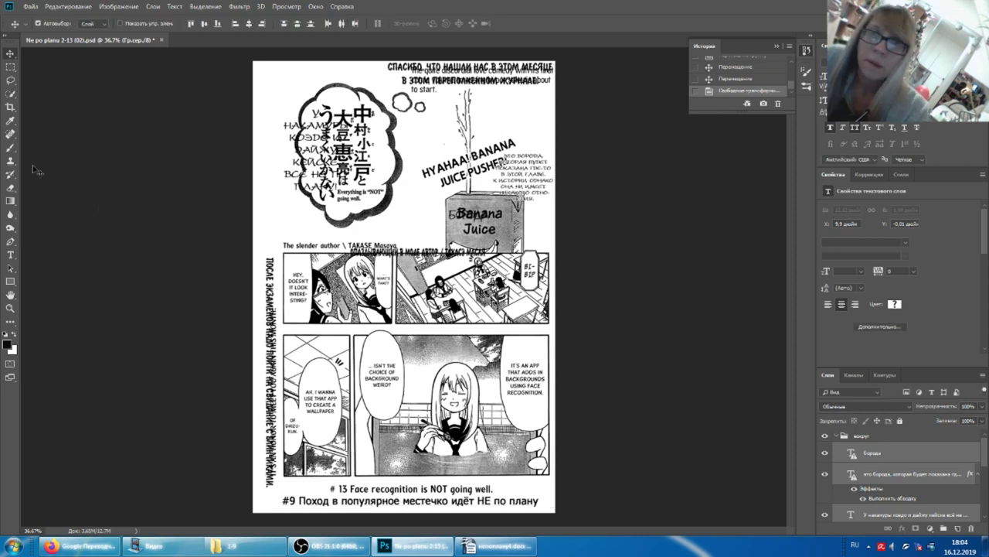
- Hide the eng (2) and jp layers so only the Russian text shows
left_click(645, 192)
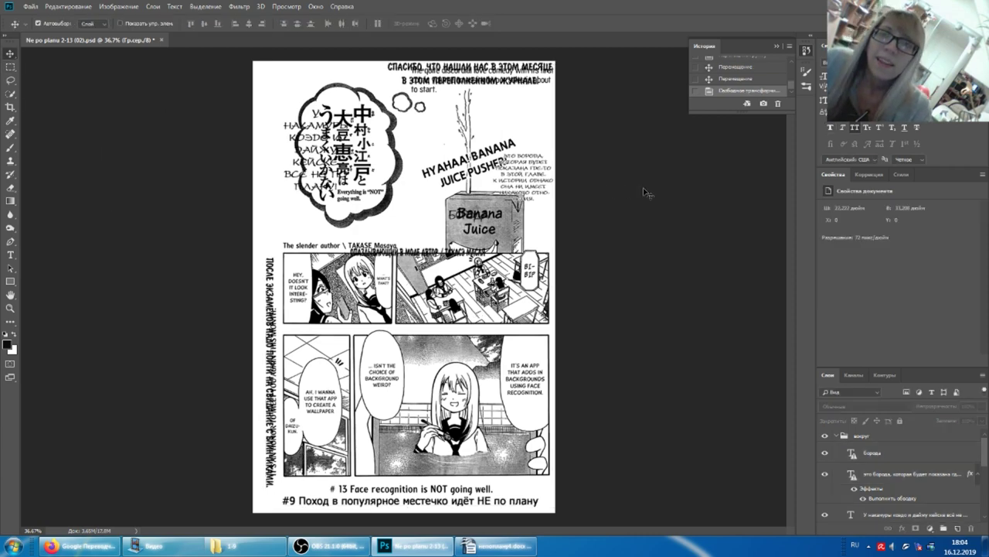
scroll(831, 464, "down", 5)
left_click(825, 468)
left_click(823, 488)
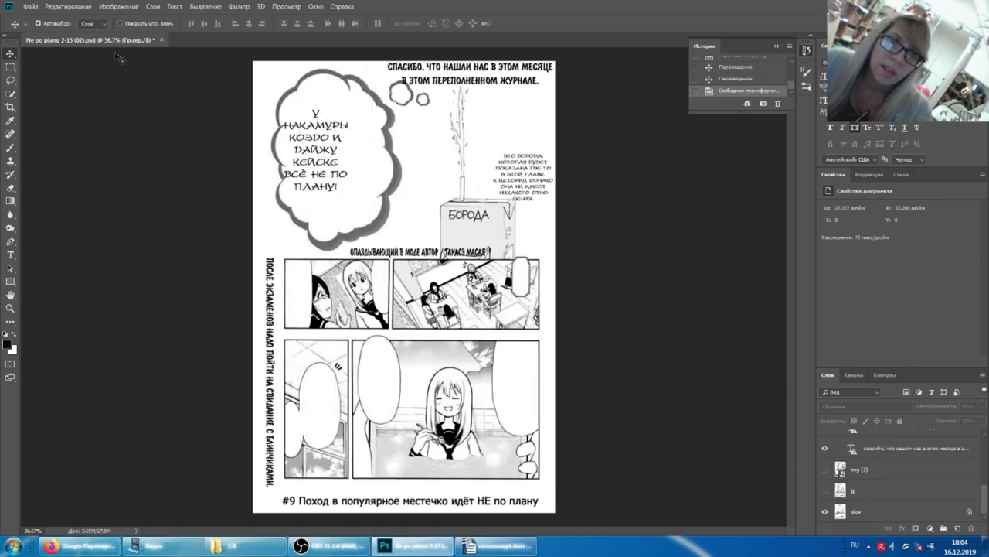
left_click(325, 154)
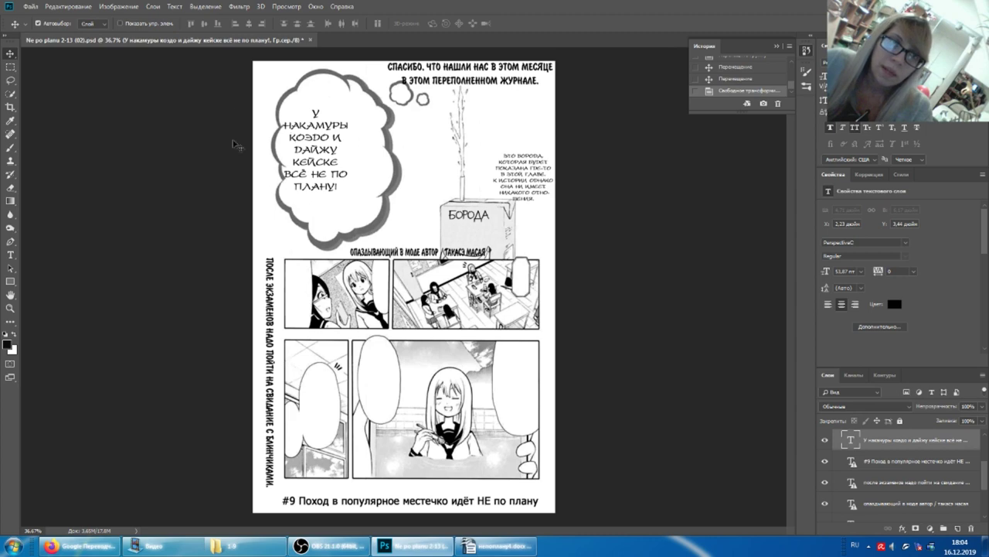
- Set the thought-bubble text to 66 pt and centre it in the bubble
mouse_move(323, 133)
left_mouse_down()
mouse_move(350, 147)
mouse_move(343, 172)
left_mouse_up()
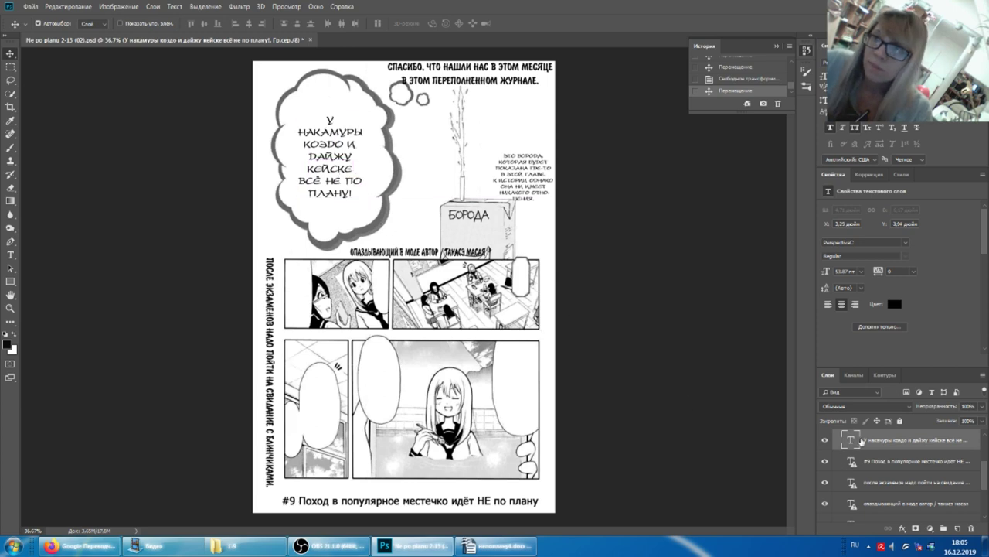
left_click(871, 75)
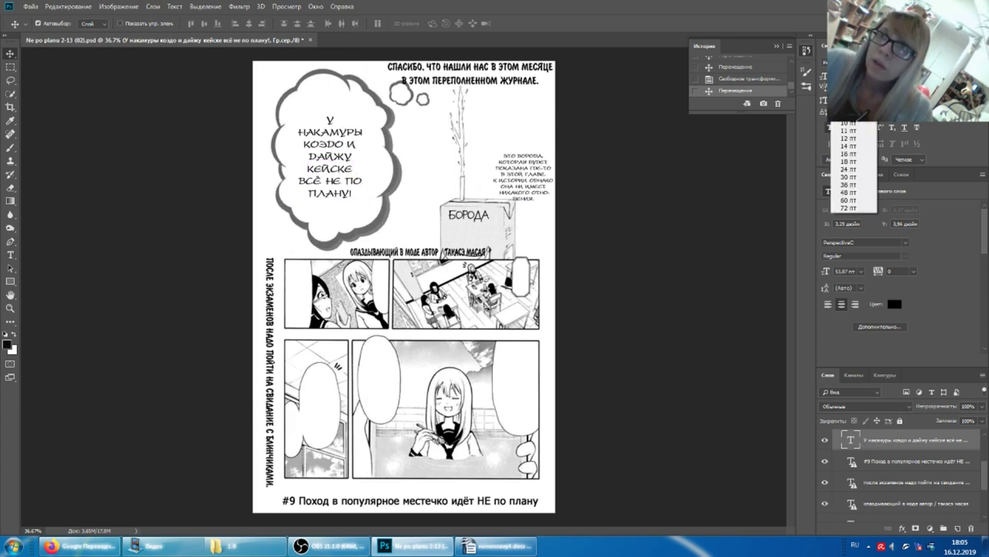
left_click(847, 200)
left_click(872, 75)
left_click(848, 211)
left_click_drag(338, 165, 342, 154)
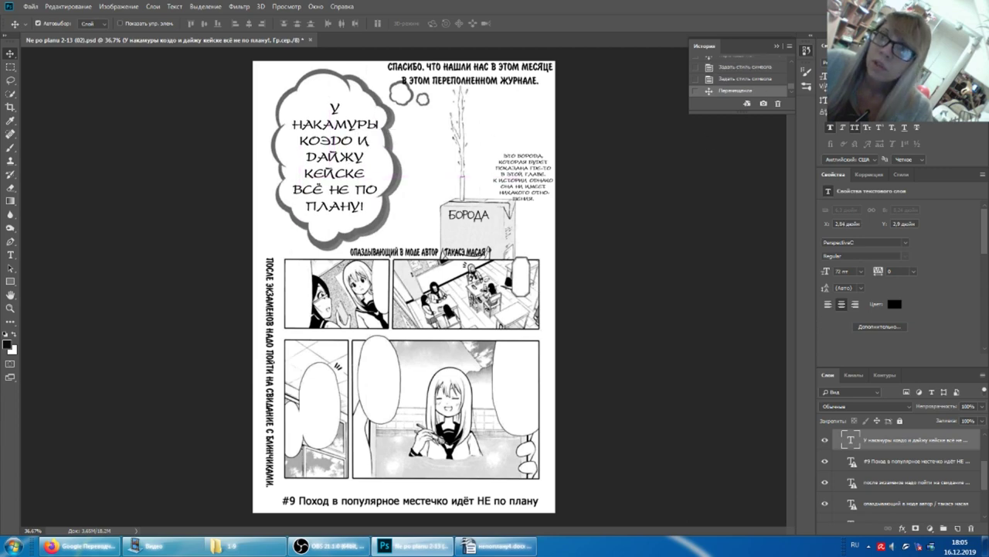
type("66")
key("Return")
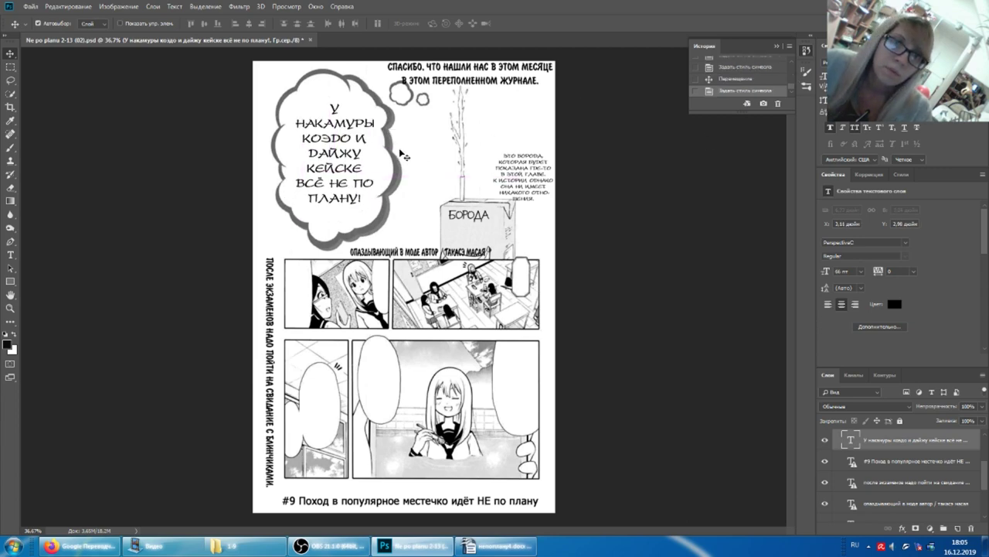
left_click_drag(345, 154, 344, 157)
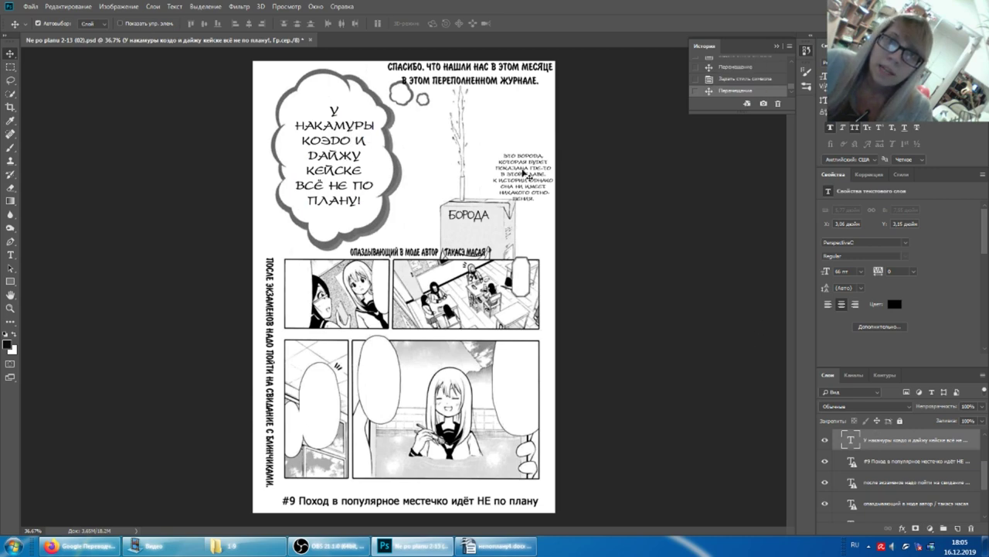
- Delete the duplicate note layer beside the juice box and bring up the Writer translation script
left_click_drag(523, 176, 502, 157)
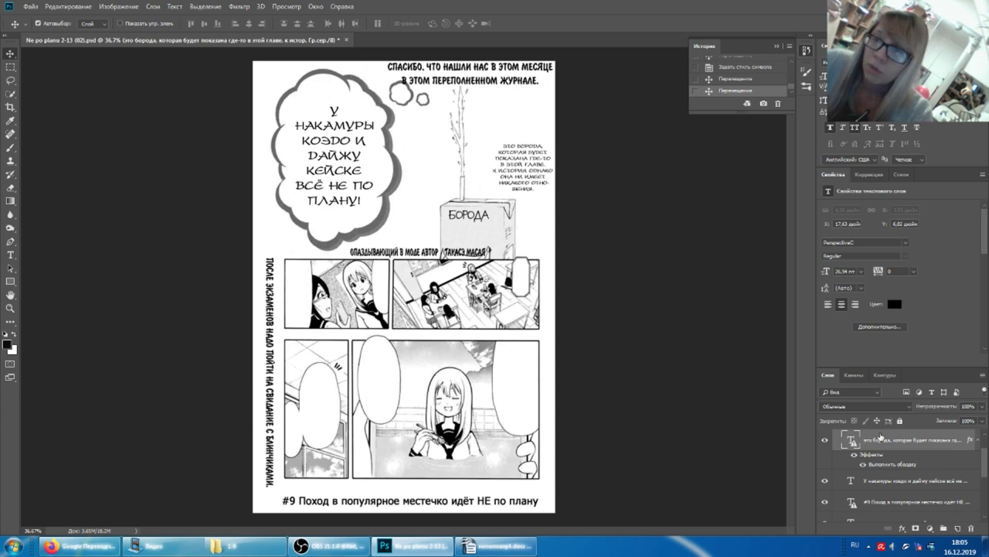
key("Delete")
left_click(864, 437)
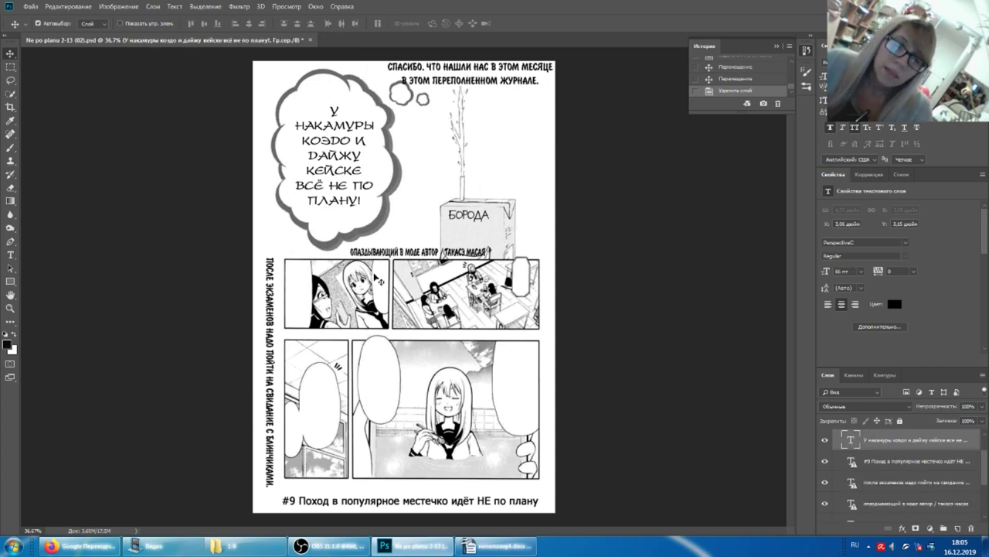
left_click(481, 545)
left_click_drag(221, 184, 473, 198)
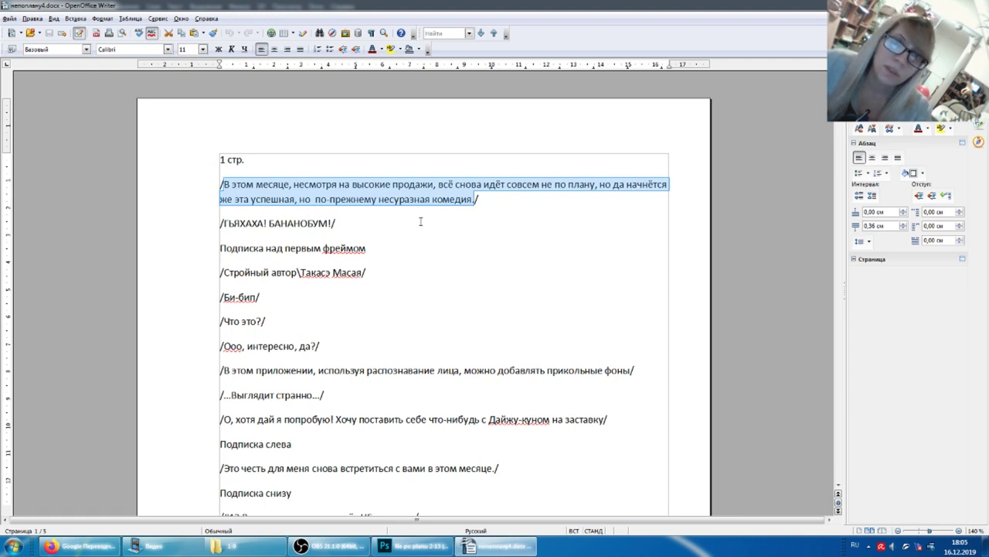
- Return from the Writer script to the Photoshop chapter 13 page
left_click(410, 545)
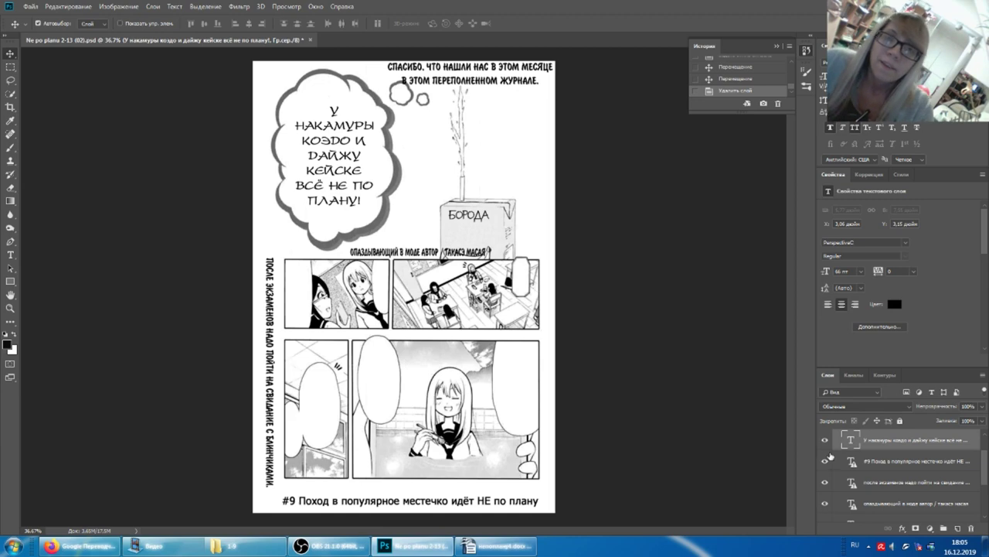
- Briefly show and hide the jp and eng text layers to compare with the Russian
left_click(825, 490)
left_click(825, 490)
left_click(824, 470)
left_click(824, 470)
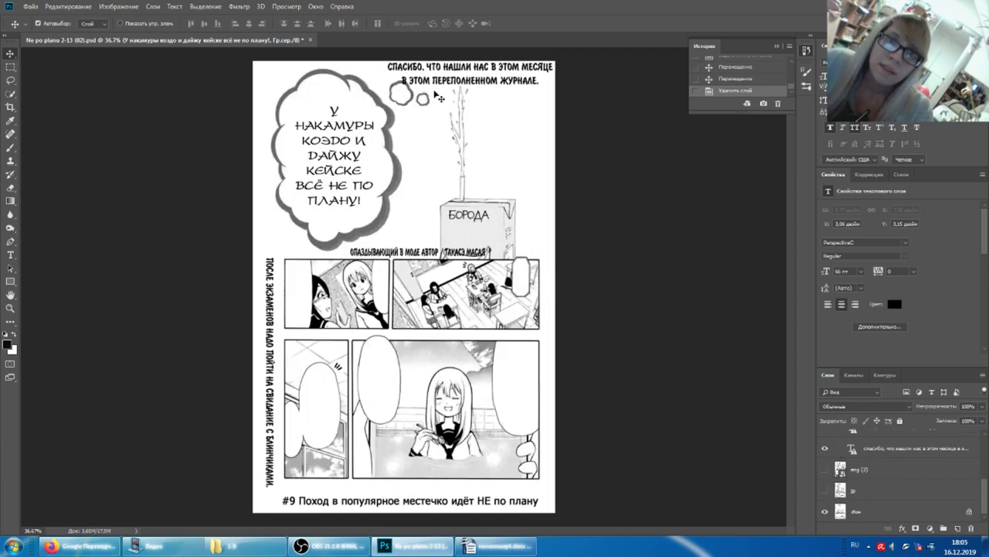
scroll(850, 456, "up", 3)
scroll(853, 456, "up", 3)
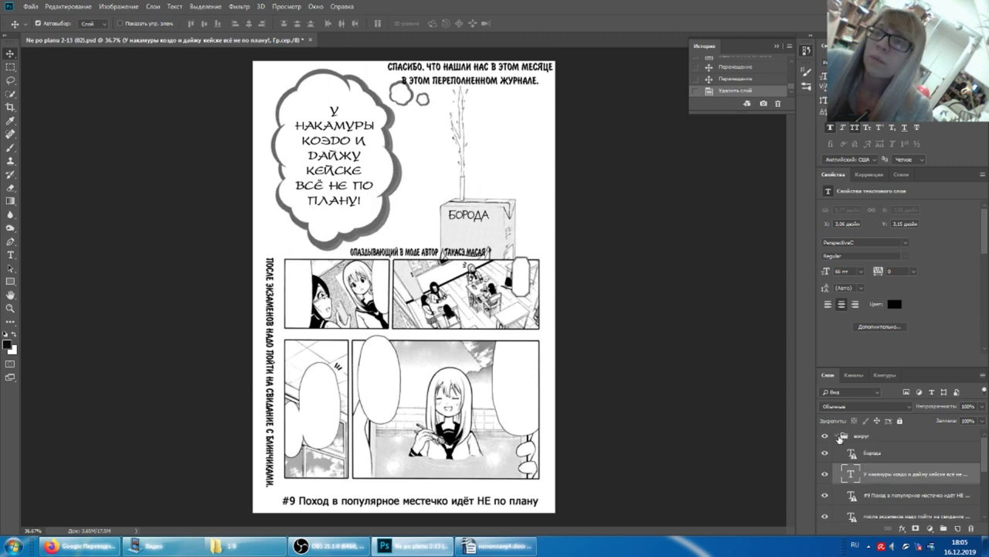
- Collapse the вокруг group, compare it against the English text, and leave only Russian visible with the Type tool
left_click(836, 436)
left_click(825, 436)
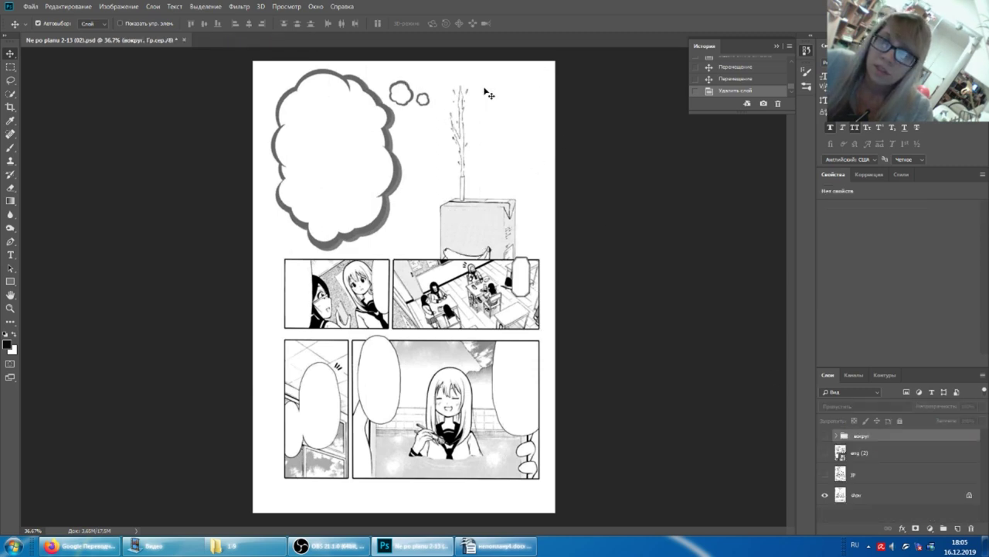
left_click(824, 454)
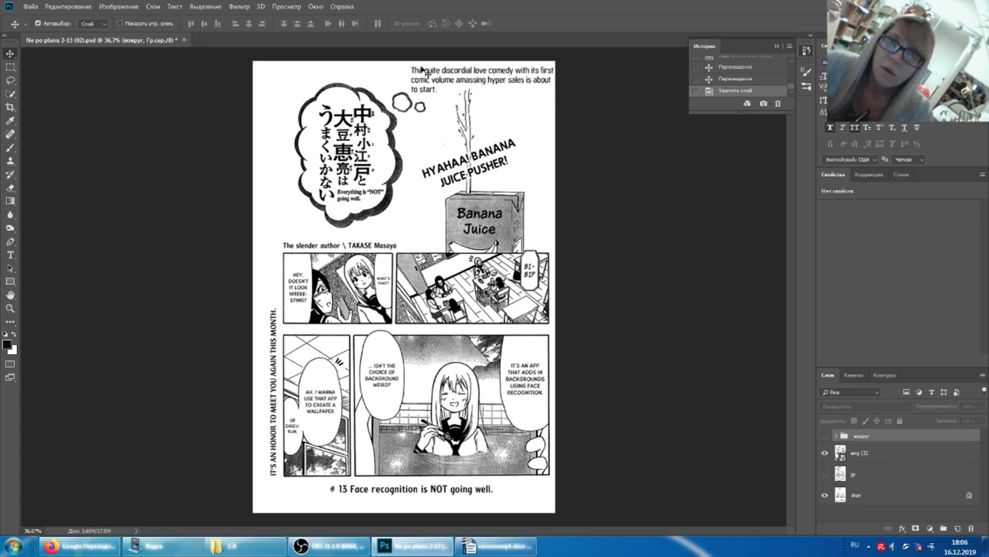
left_click(824, 437)
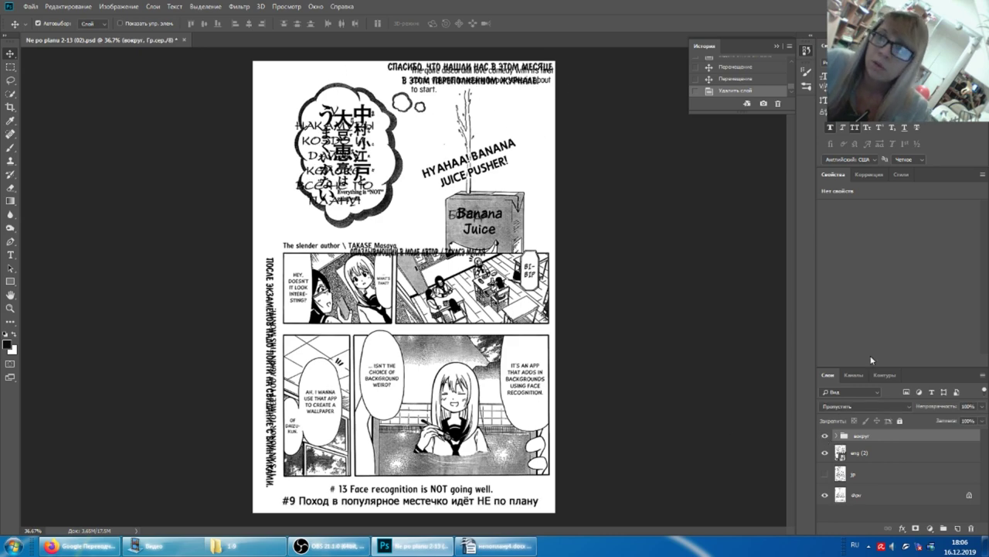
left_click(824, 453)
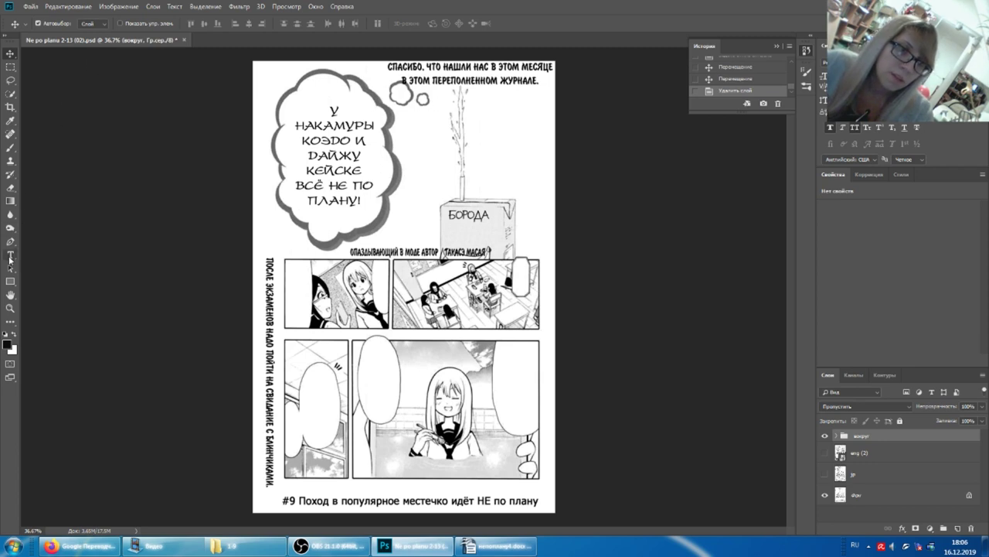
left_click(11, 256)
- Replace the top caption with the pasted Russian line about high sales going not according to plan
left_click(11, 53)
key("t")
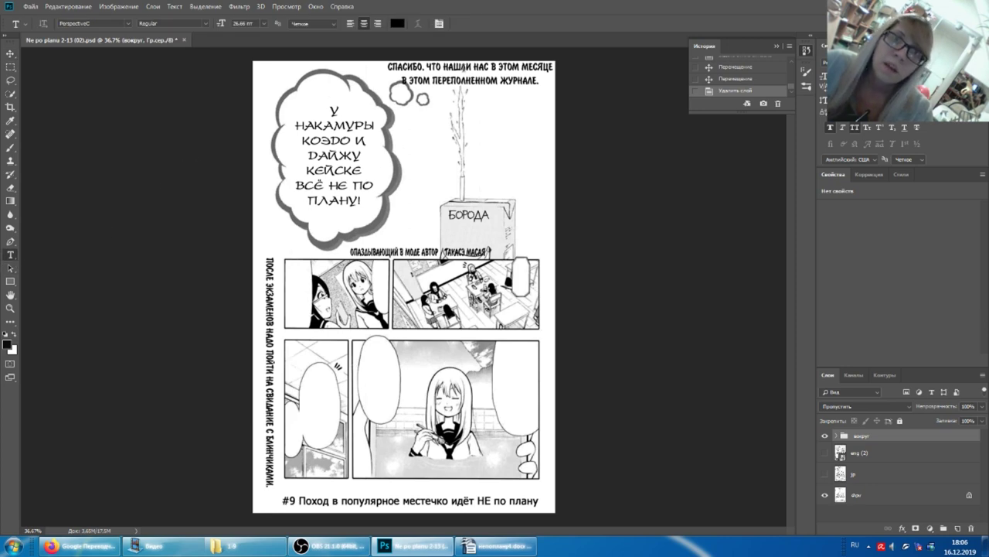
left_click(485, 81)
left_click(464, 226)
key("ctrl+t")
key("ctrl+a")
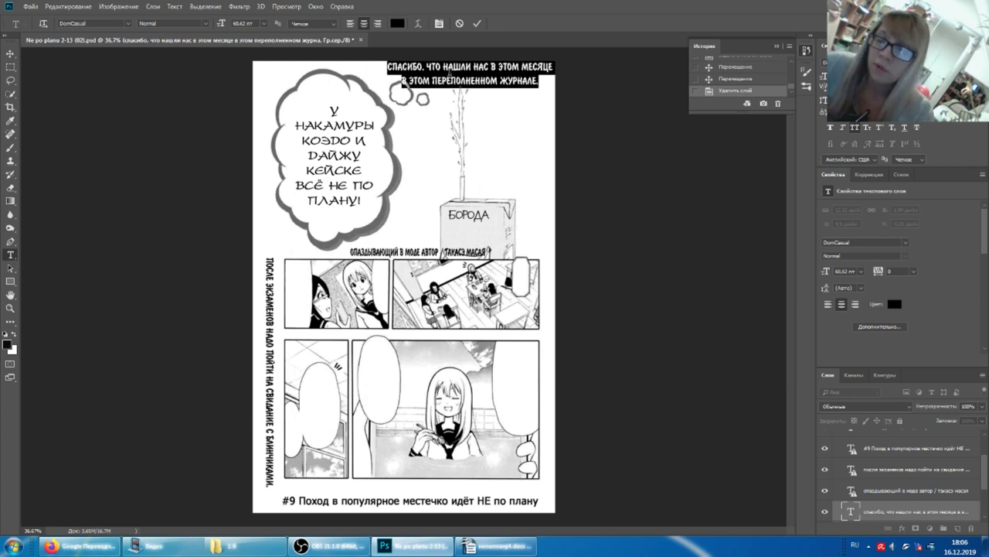
key("BackSpace")
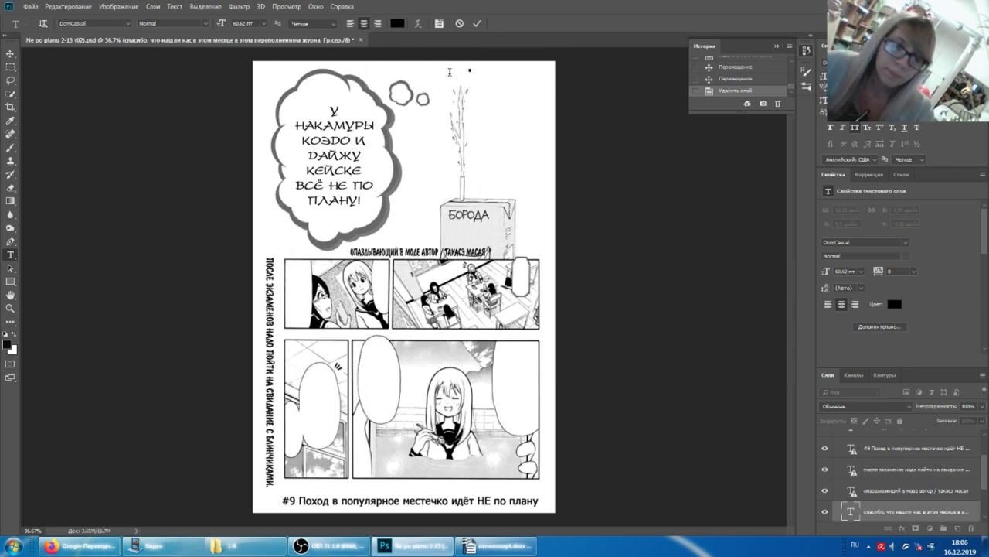
key("ctrl+v")
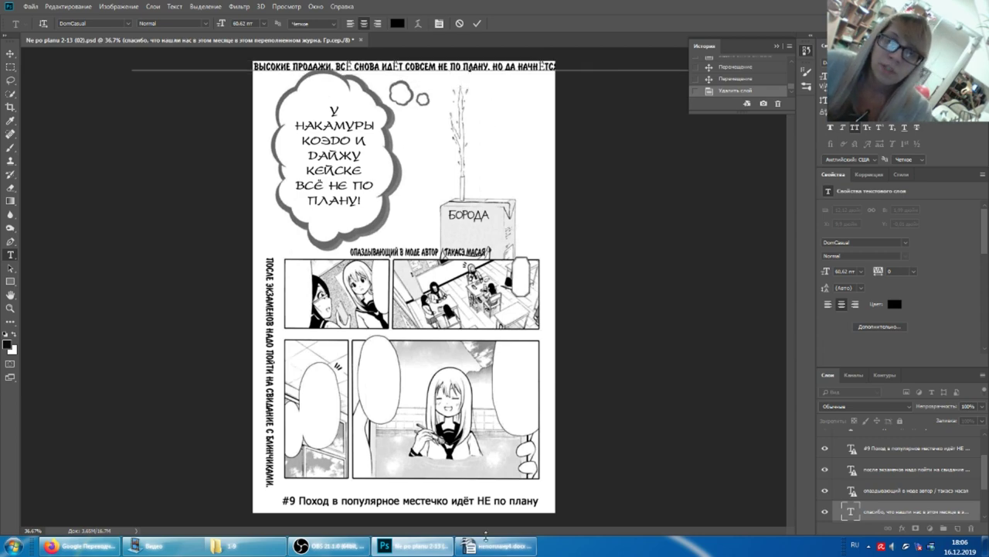
left_click(487, 545)
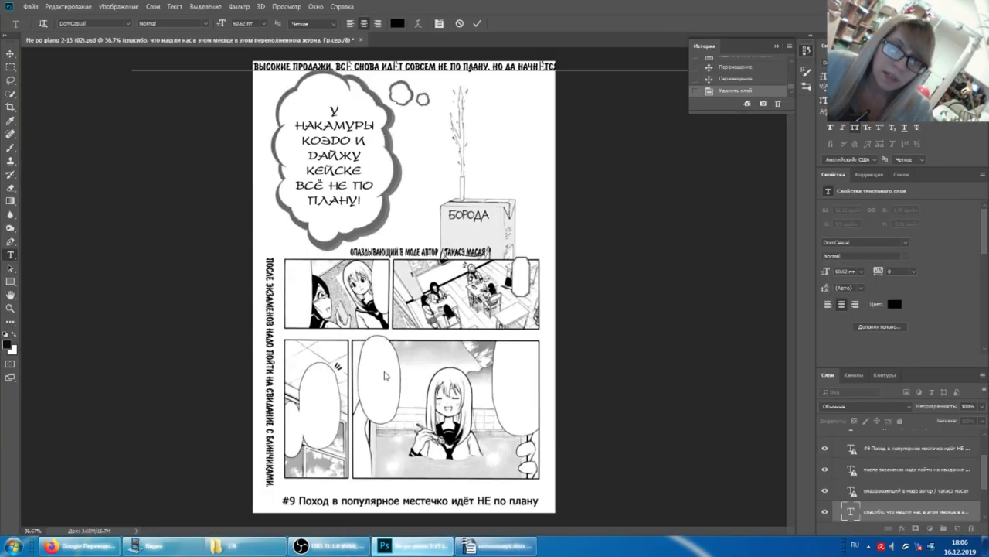
left_click(412, 546)
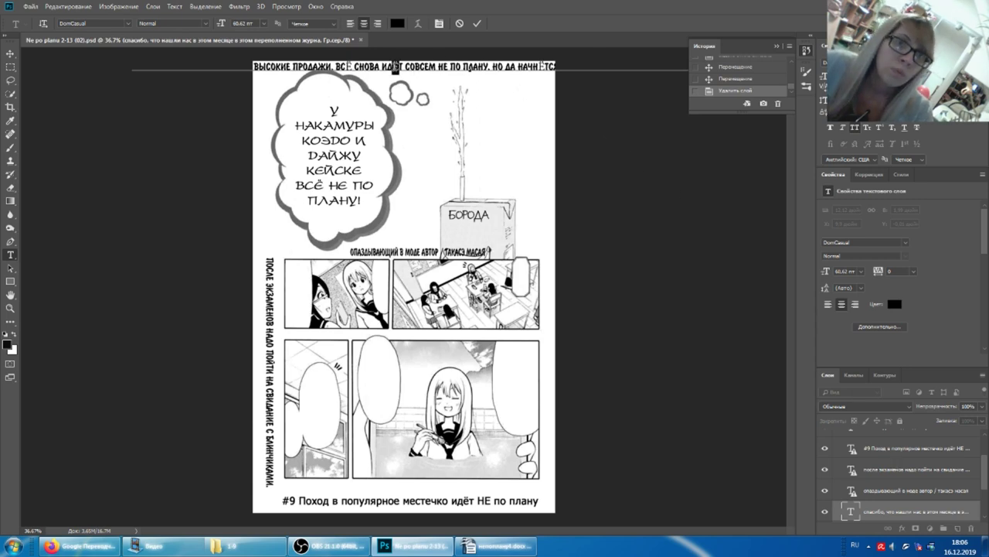
- Respell ИДЁТ as ИДЕТ in the top caption
scroll(396, 68, "up", 2)
scroll(397, 78, "up", 2)
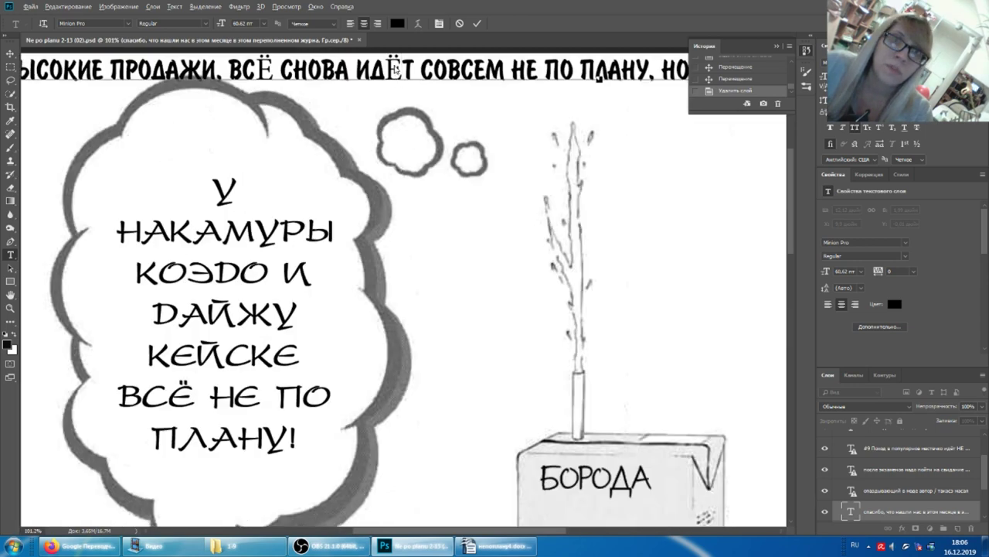
left_click_drag(402, 77, 385, 77)
key("Right")
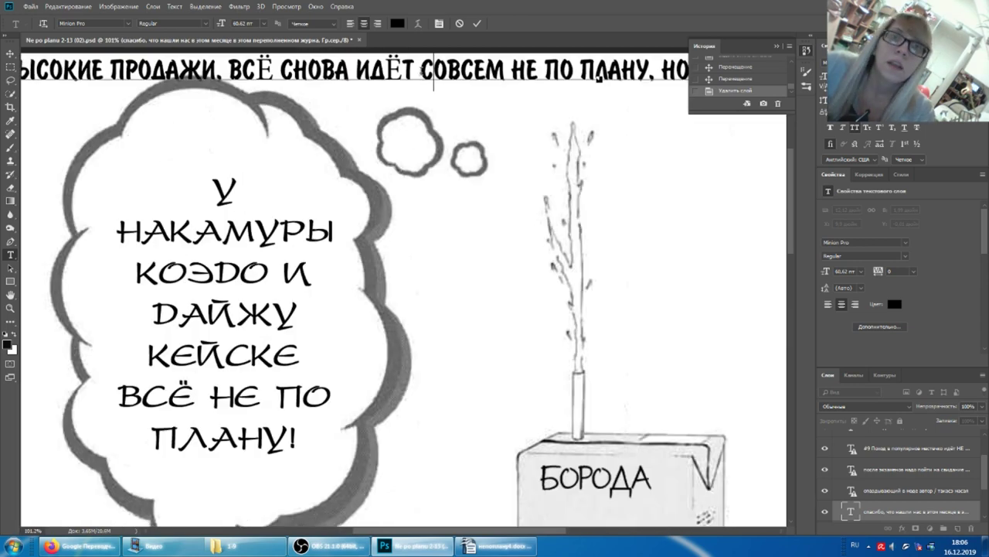
left_click_drag(404, 69, 385, 77)
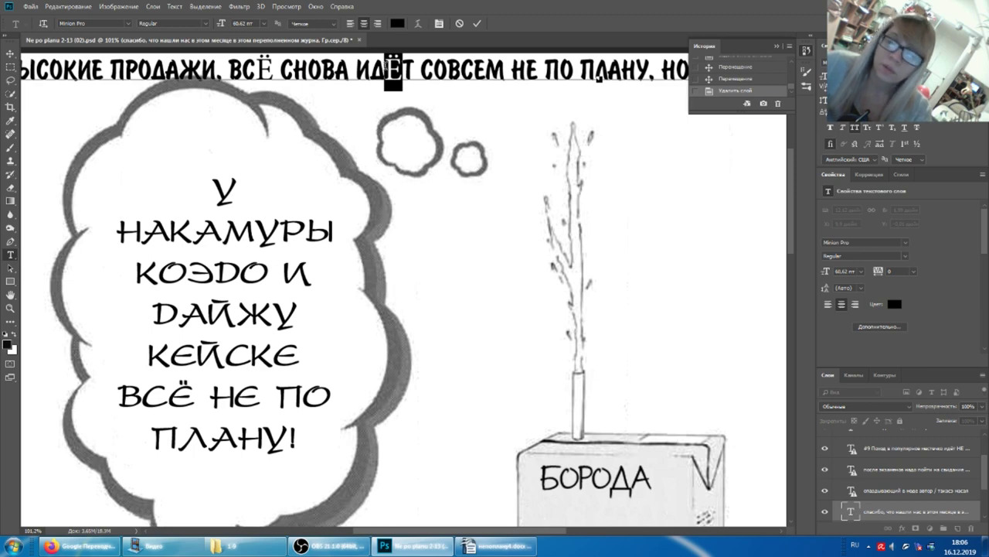
key("Right")
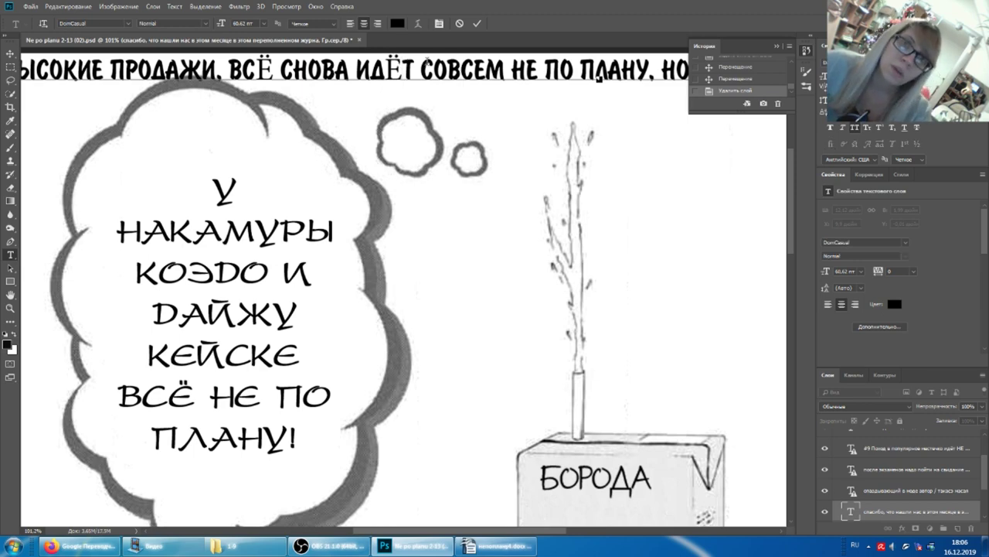
left_click_drag(427, 70, 506, 71)
left_click(475, 68)
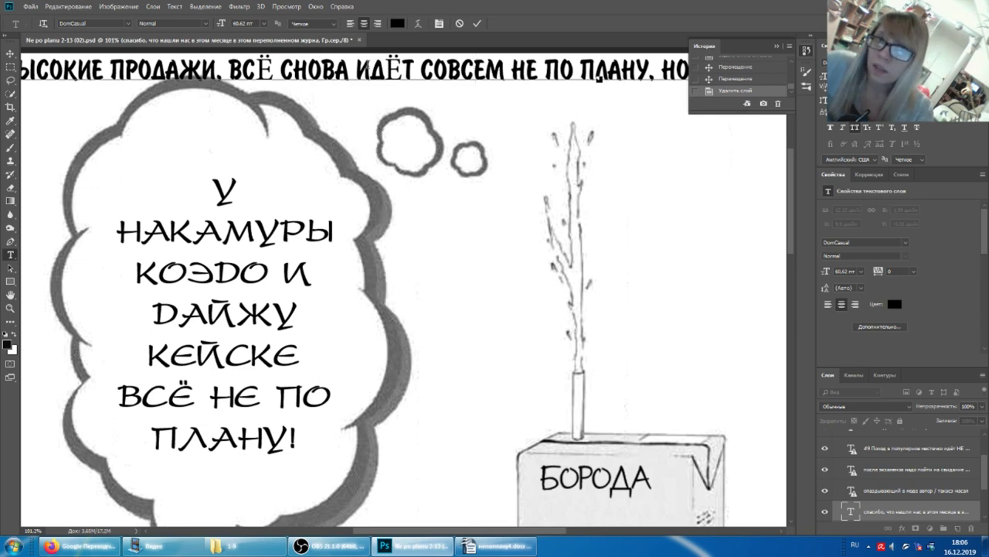
key("shift+Right")
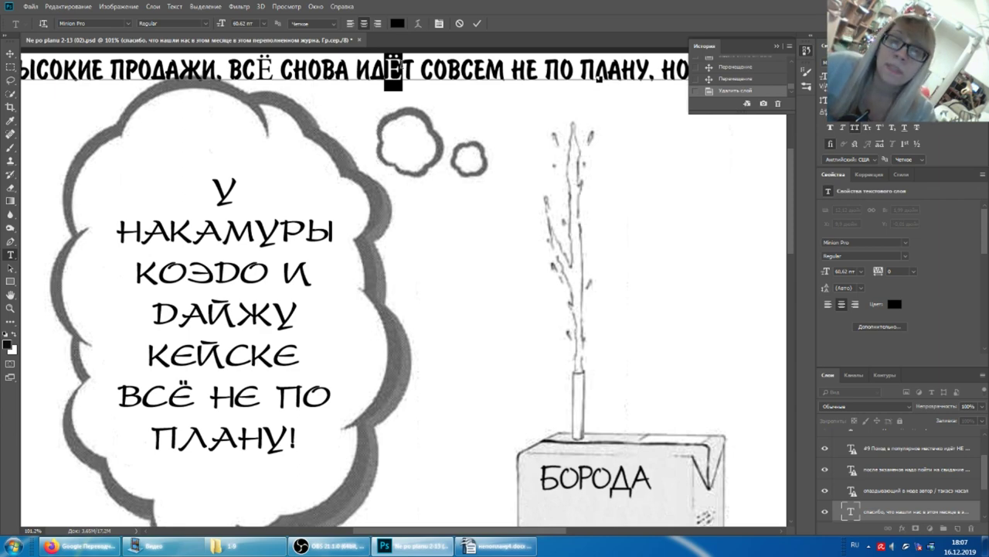
key("BackSpace")
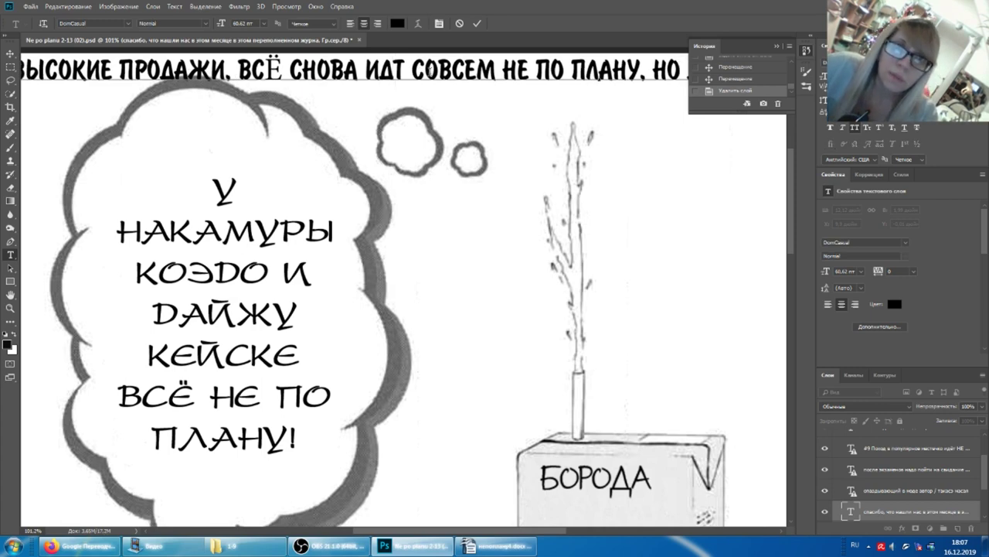
type("Е")
- Respell ВСЁ as ВСЕ in the top caption
left_click_drag(257, 70, 277, 69)
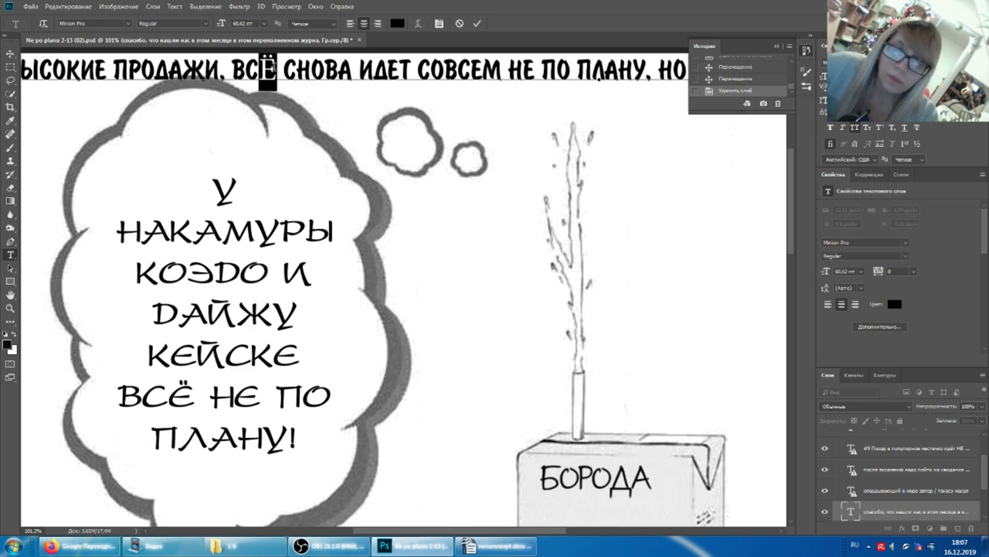
key("BackSpace")
type("Е")
key("BackSpace")
type("Е")
scroll(390, 141, "down", 2)
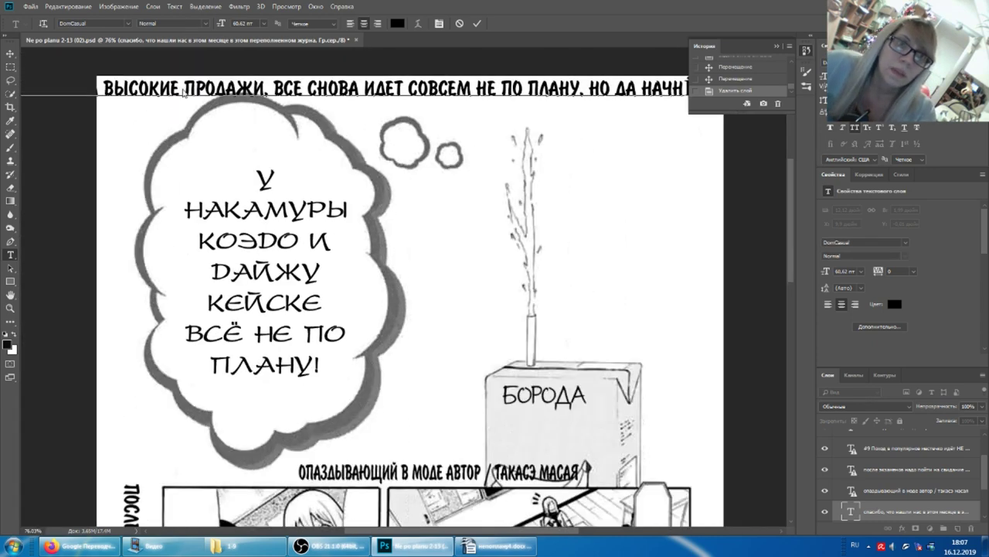
- Move the top caption onto the page, change НАЧНЁТСЯ to НАЧНЕТСЯ, and shift it left
left_click(10, 53)
mouse_move(269, 87)
left_mouse_down()
mouse_move(601, 185)
mouse_move(2, 180)
left_mouse_up()
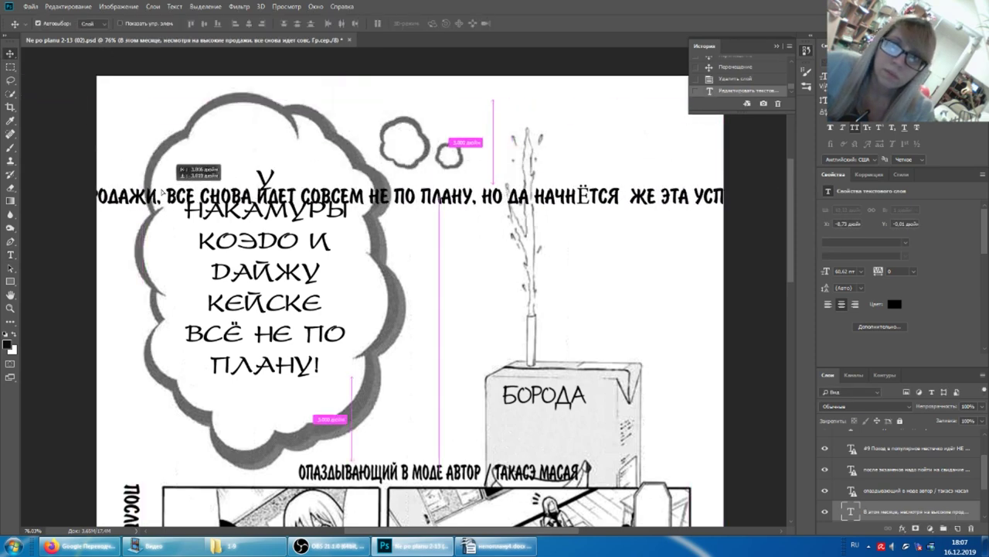
key("ctrl+z")
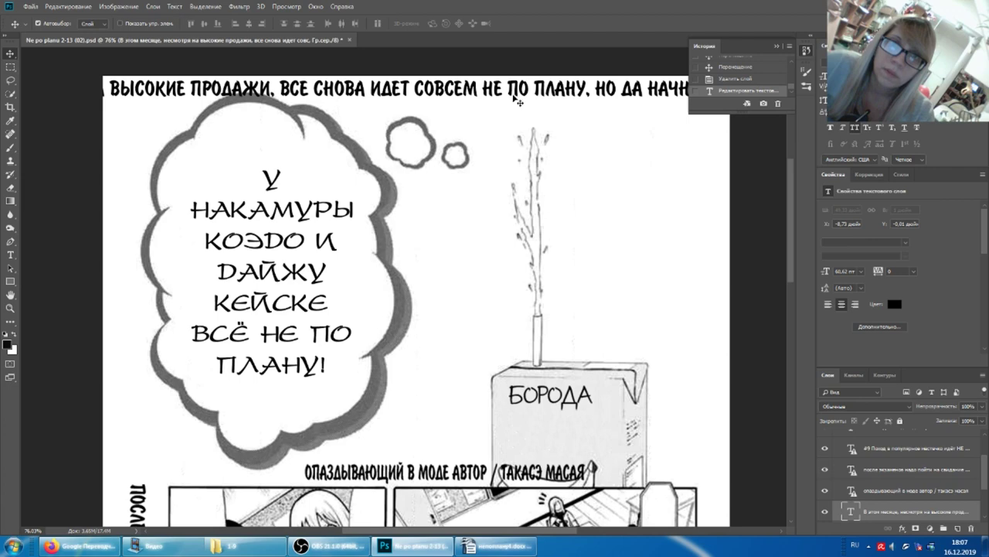
key("ctrl+shift+z")
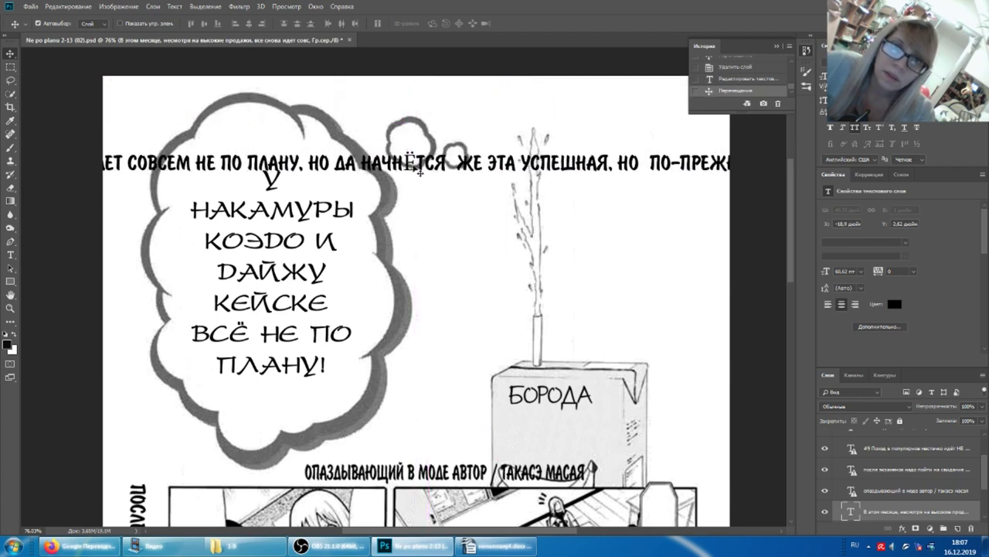
double_click(420, 170)
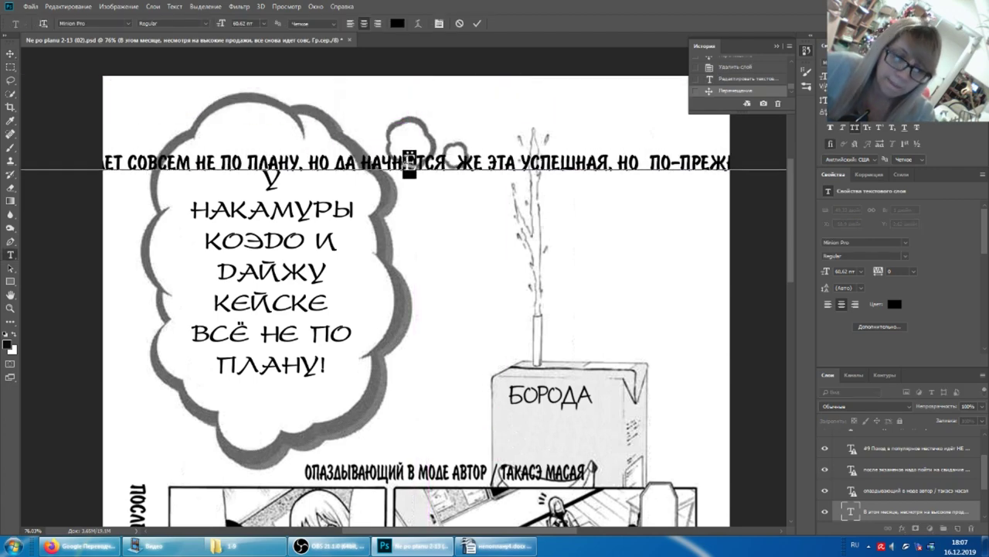
type("Е")
key("BackSpace")
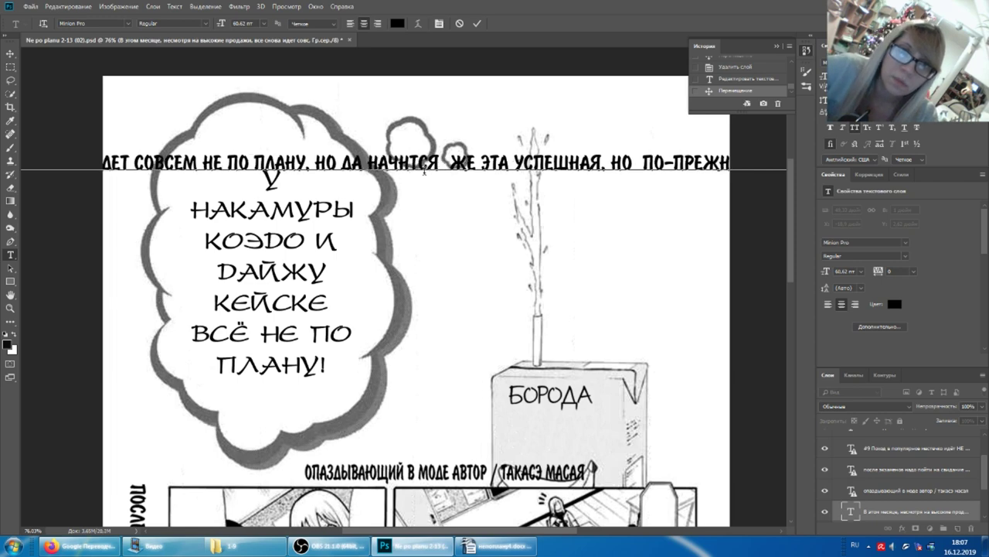
type("е")
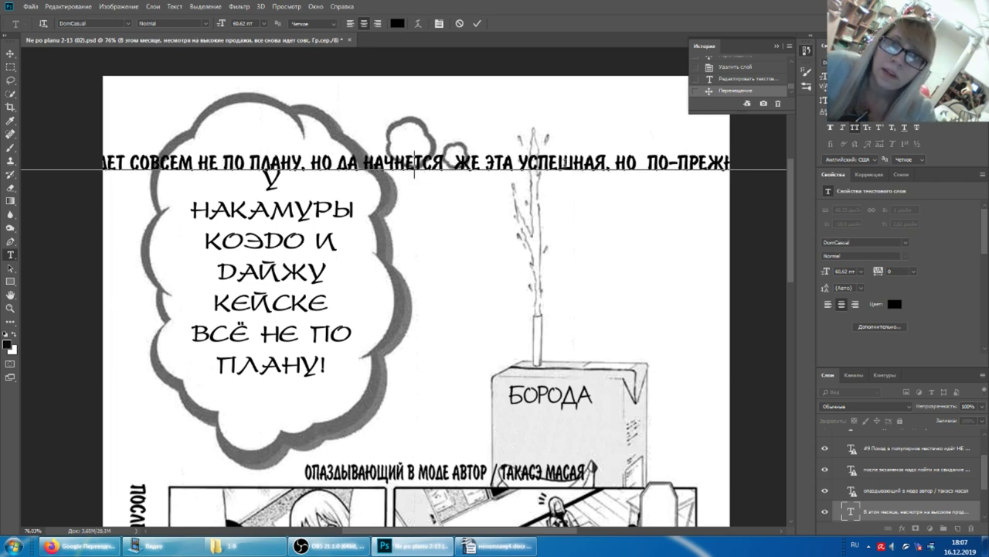
key("Escape")
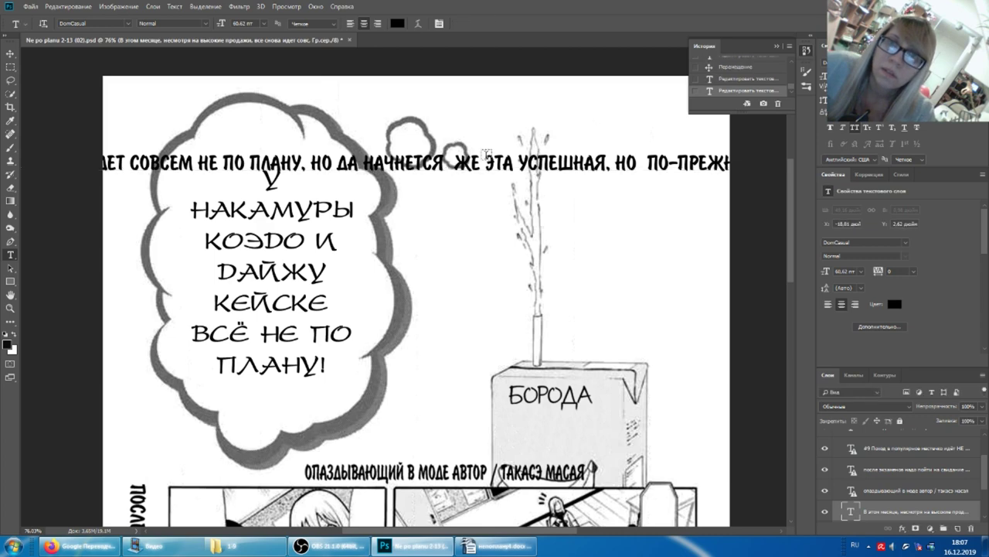
mouse_move(487, 145)
left_mouse_down()
mouse_move(418, 147)
mouse_move(649, 143)
left_mouse_up()
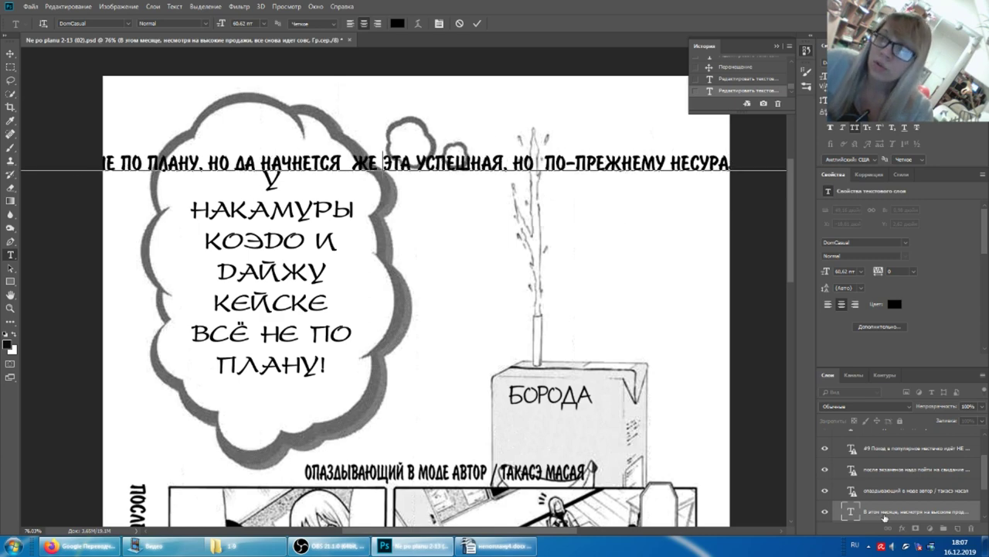
left_click(862, 495)
- Set the caption to 50 pt and break it after ПЛАНУ, and ПРОДАЖИ, repositioning the block
scroll(862, 494, "down", 2)
left_click(824, 490)
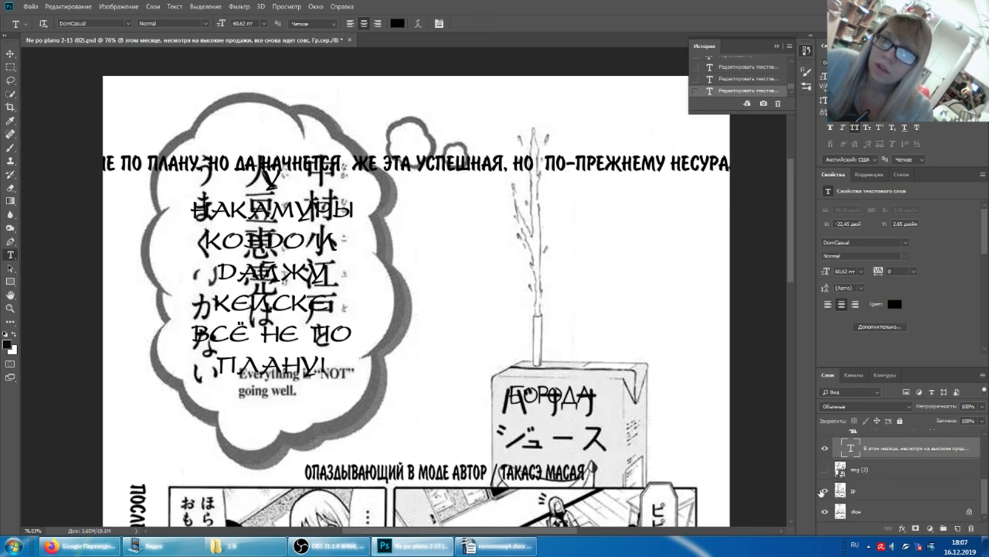
left_click(824, 490)
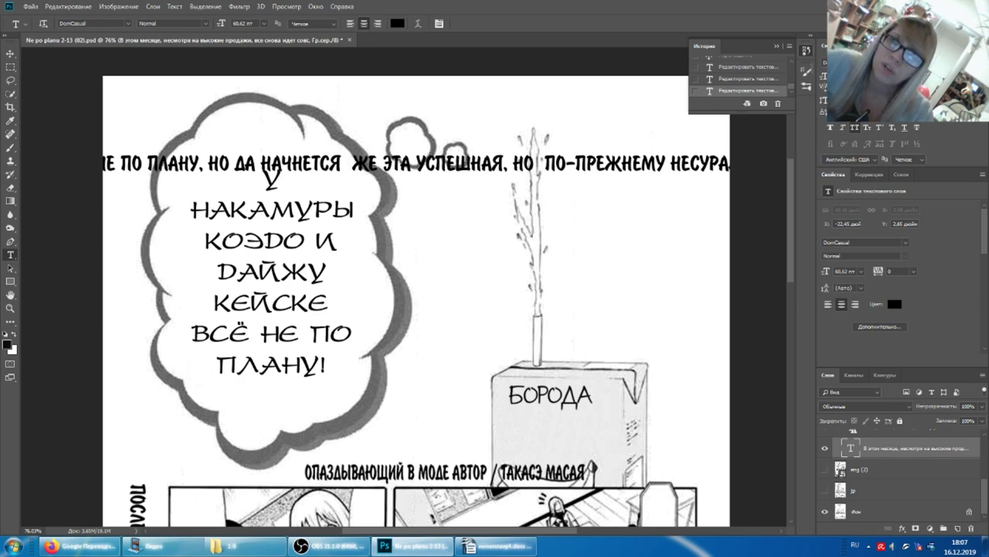
type("50")
key("Return")
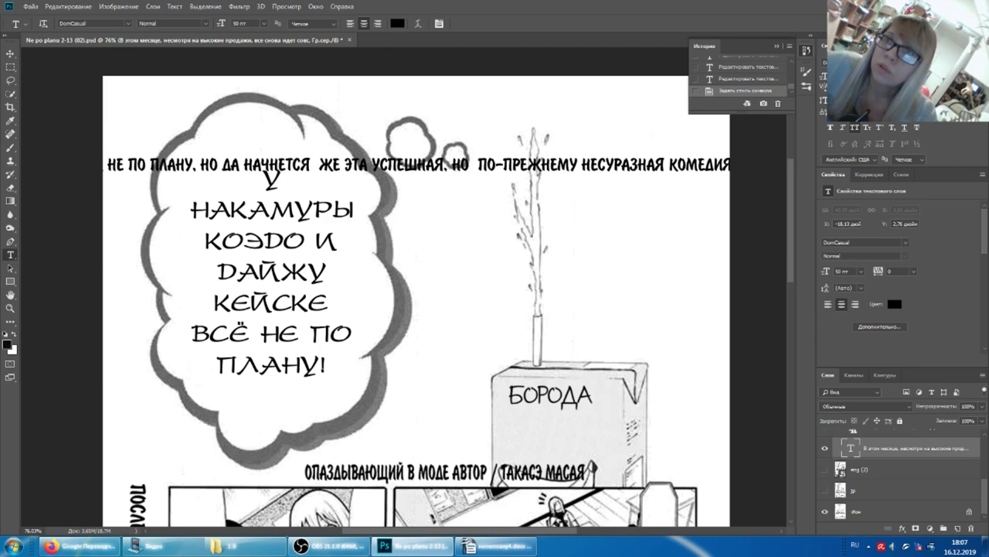
left_click(199, 164)
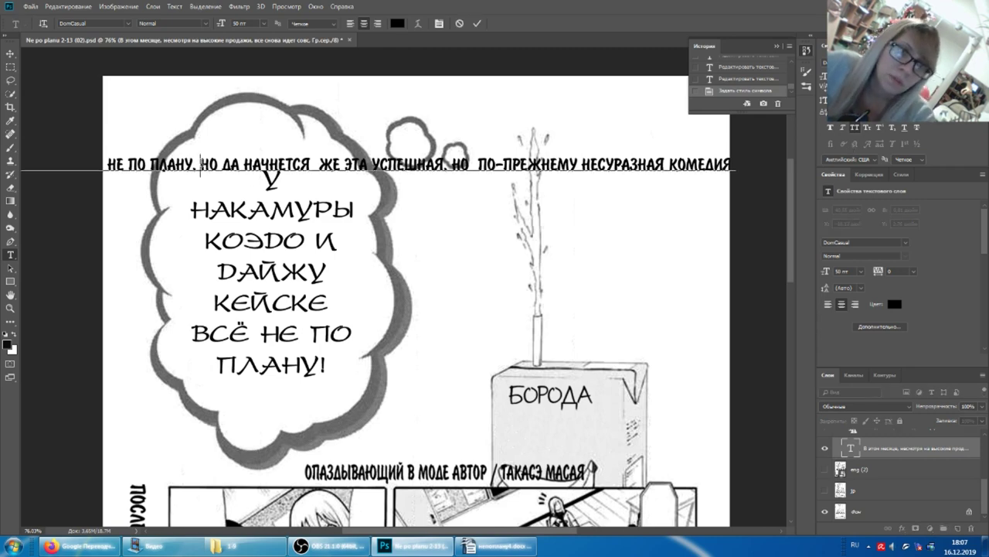
key("Return")
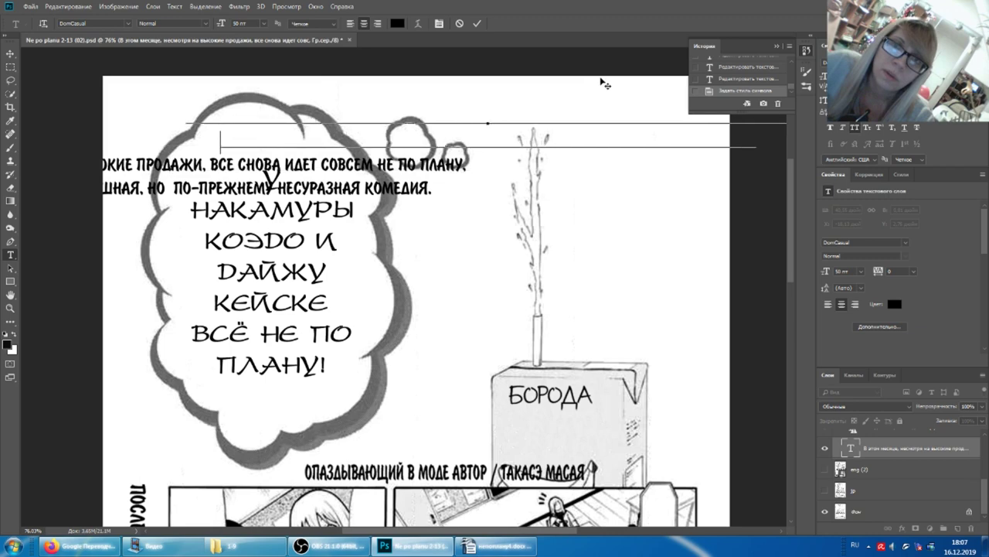
left_click_drag(135, 96, 479, 112)
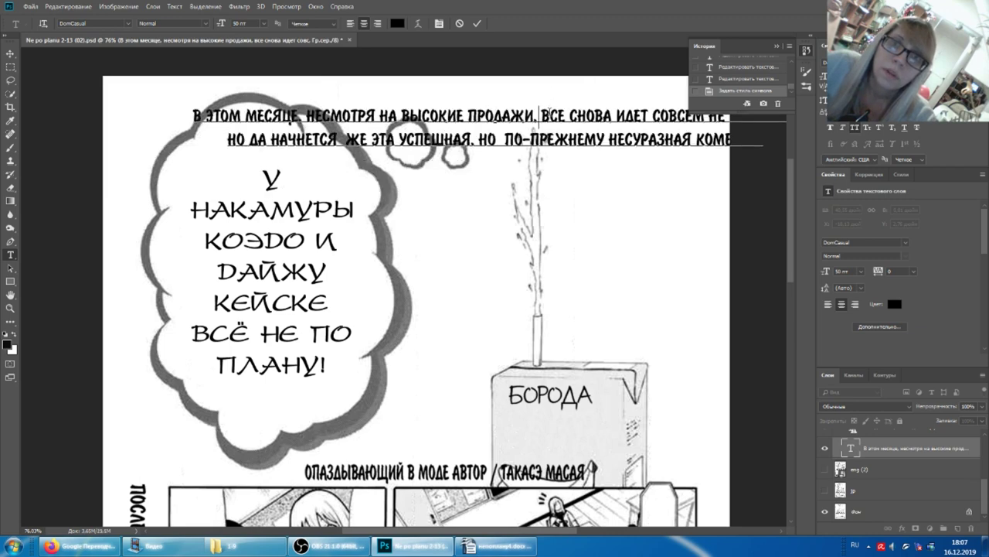
key("Return")
left_click(774, 45)
scroll(659, 78, "right", 2)
left_click_drag(582, 67, 649, 41)
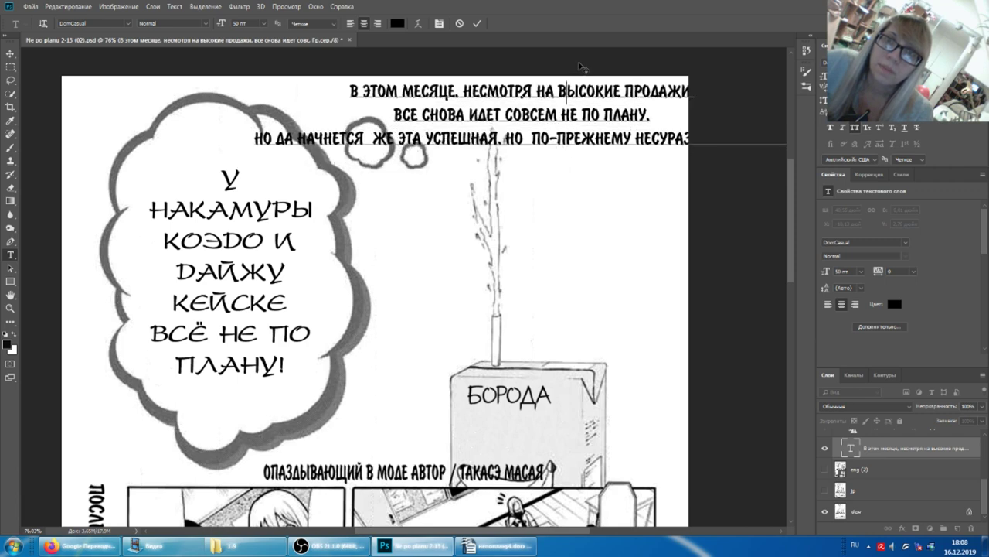
key("ctrl+Return")
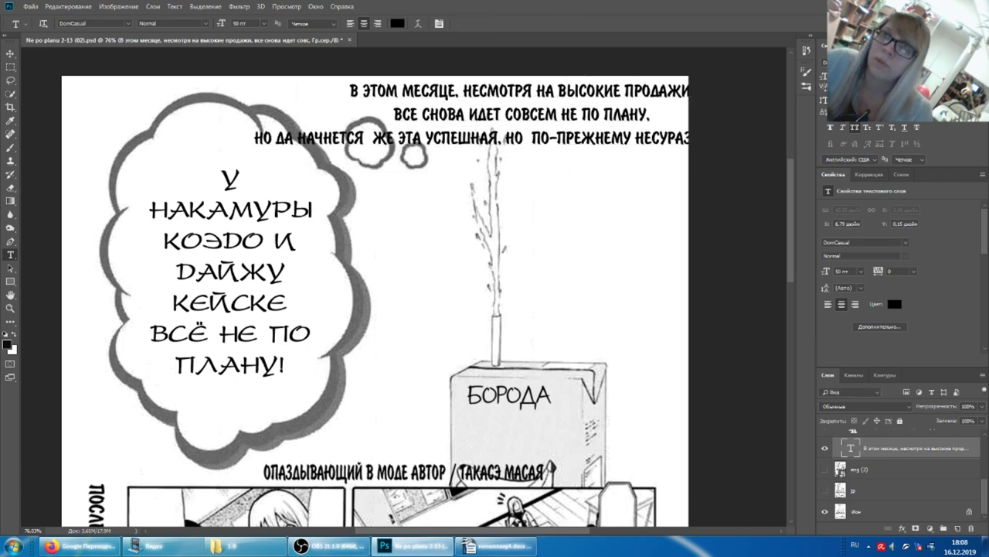
- Resize the caption to 40 pt and rebreak its lines after НАЧНЕТСЯ, checking the jp and eng layers
left_click(239, 23)
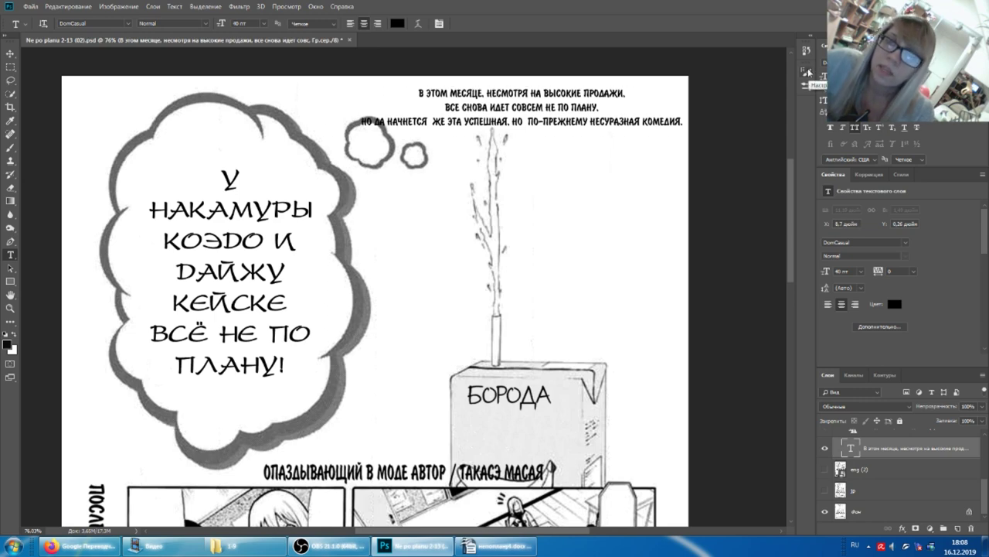
type("40")
key("Return")
left_click(652, 111)
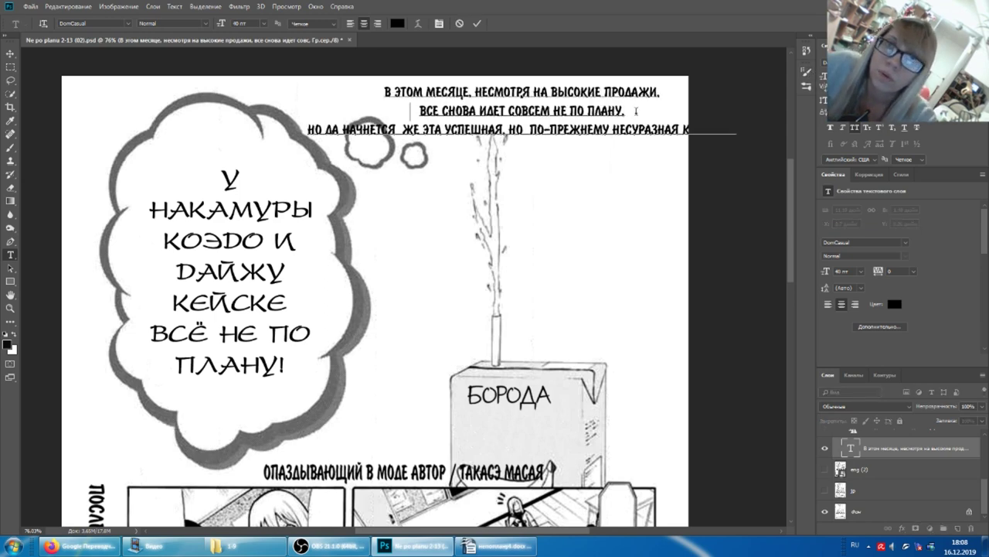
key("Delete")
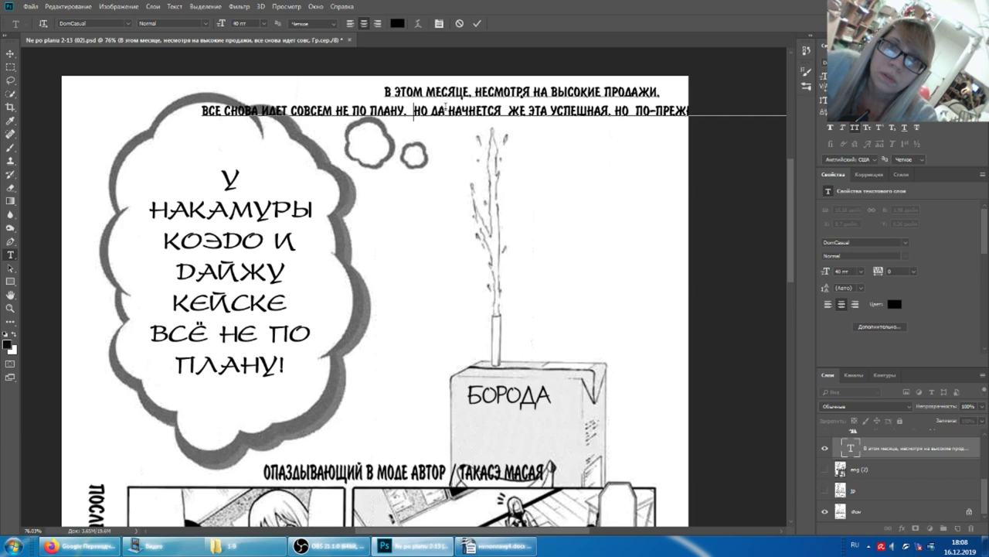
key("BackSpace")
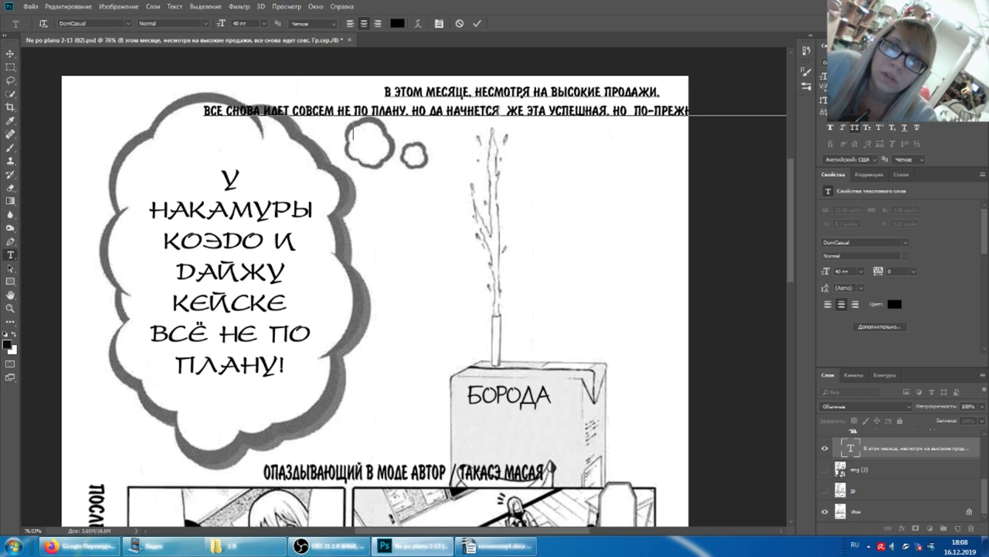
key("Return")
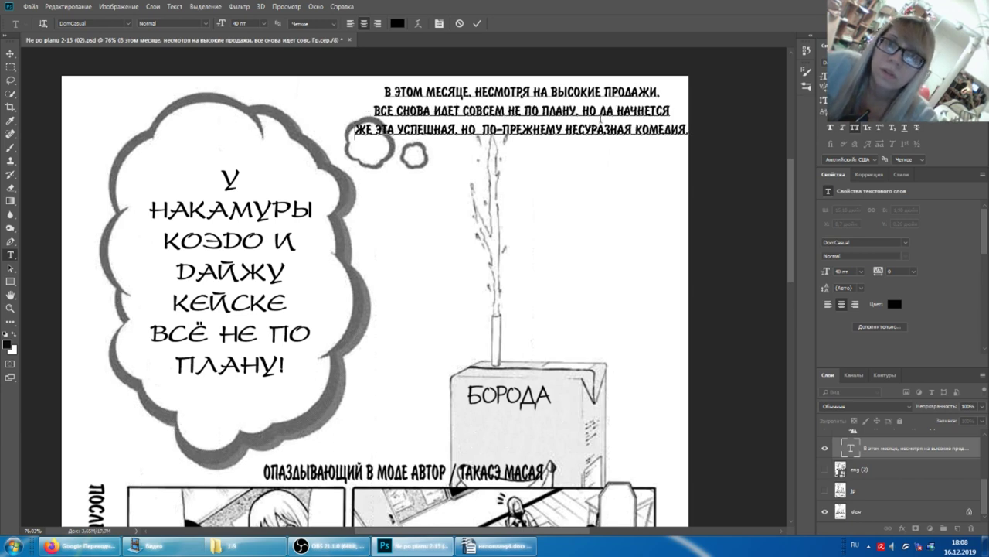
left_click(824, 490)
left_click(824, 490)
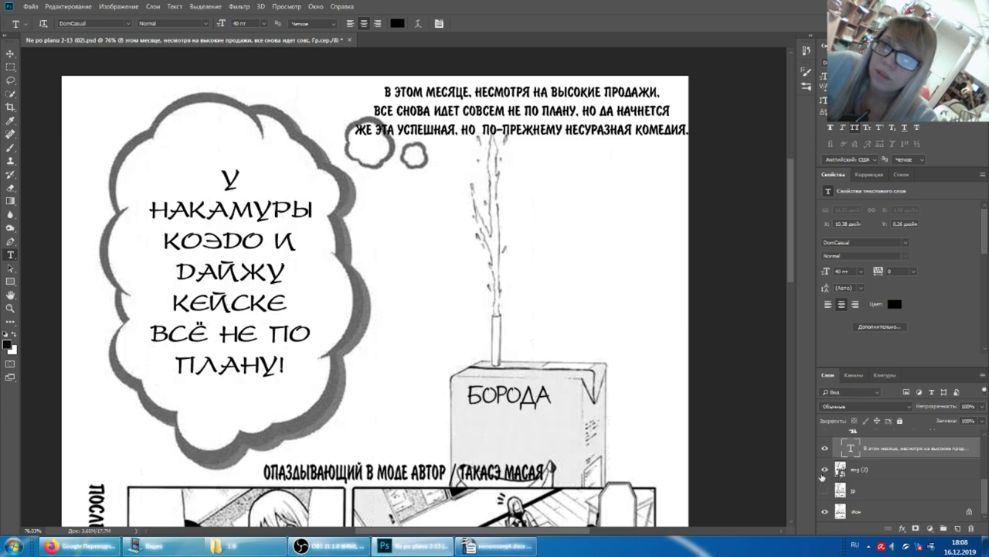
left_click(824, 469)
left_click(824, 469)
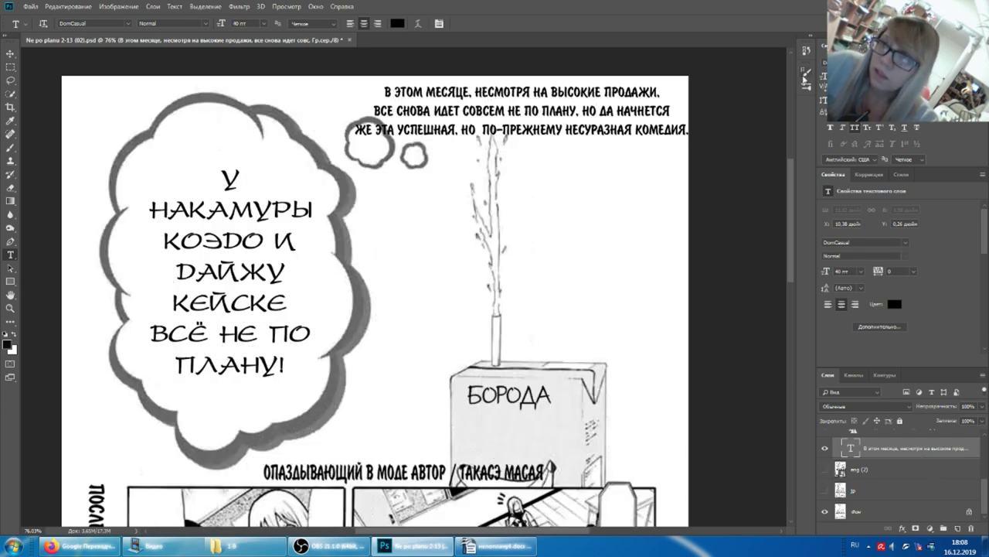
- Reduce the top caption size to 36 pt, then to 32 pt
key("ctrl+shift+comma")
key("ctrl+shift+comma")
left_click(637, 109)
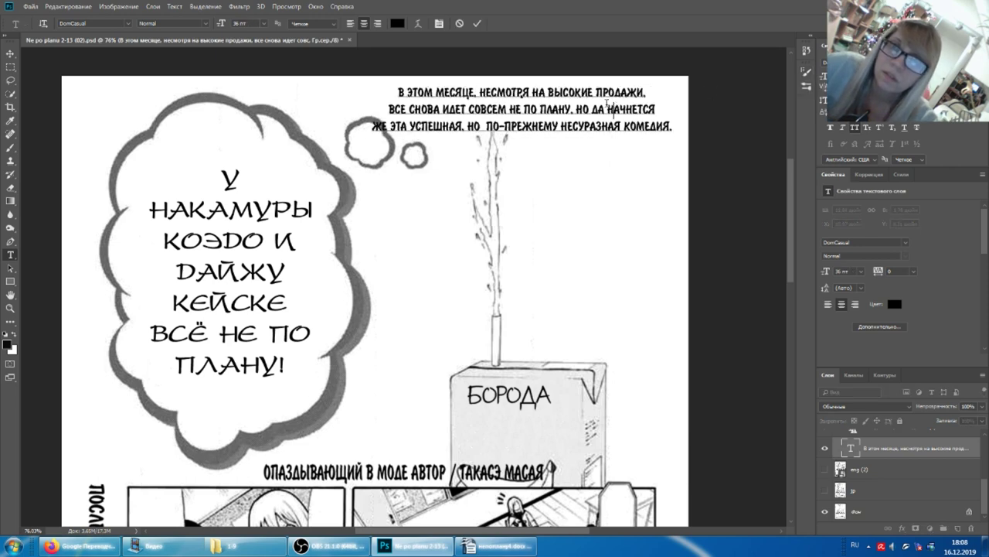
key("ctrl+a")
key("ctrl+Return")
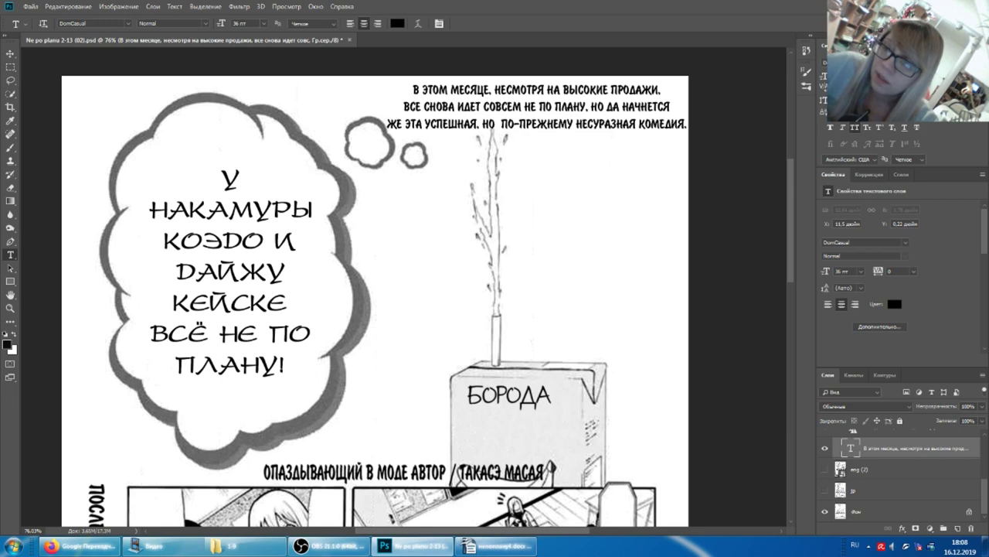
key("ctrl+shift+comma")
key("ctrl+shift+comma")
left_click(575, 108)
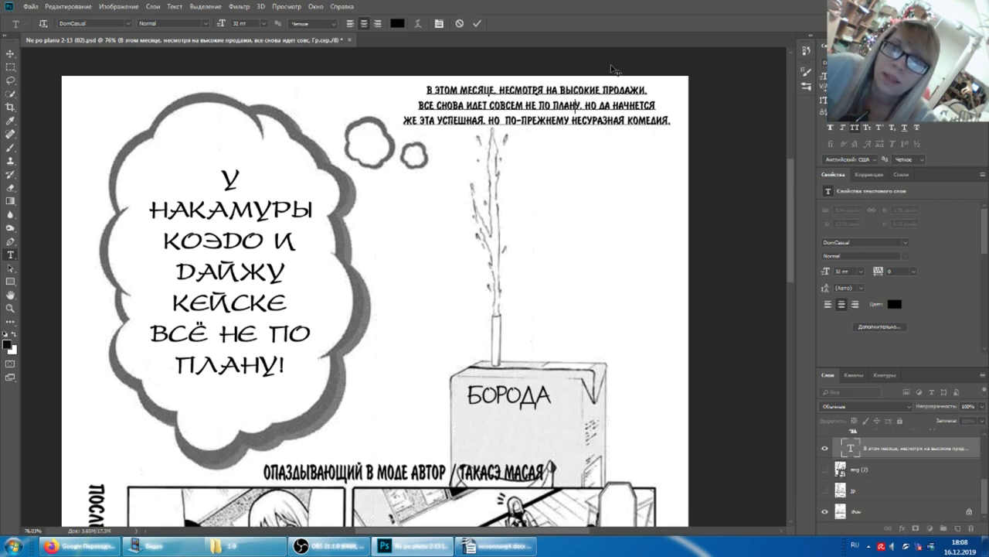
key("ctrl+Return")
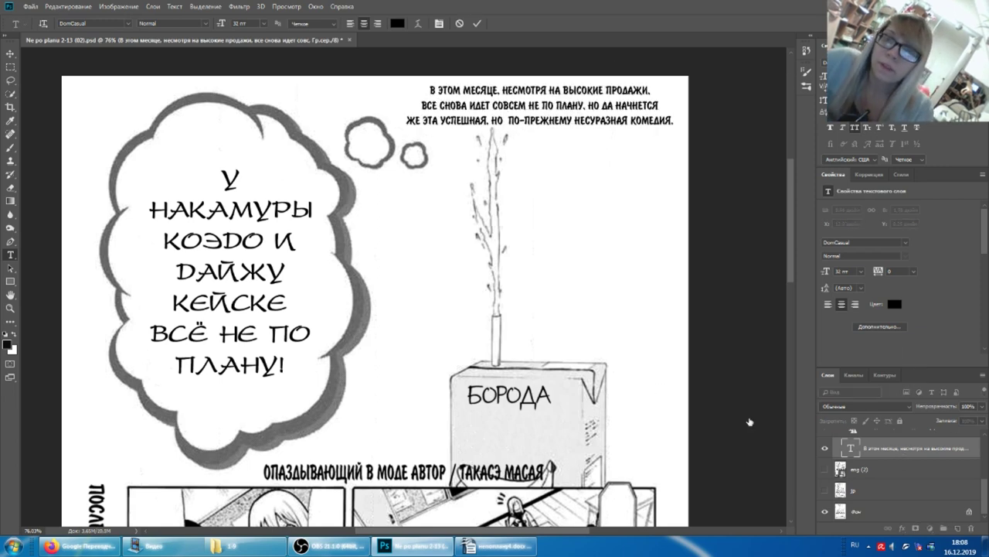
scroll(517, 350, "down", 3)
scroll(486, 353, "down", 5)
scroll(486, 353, "down", 2)
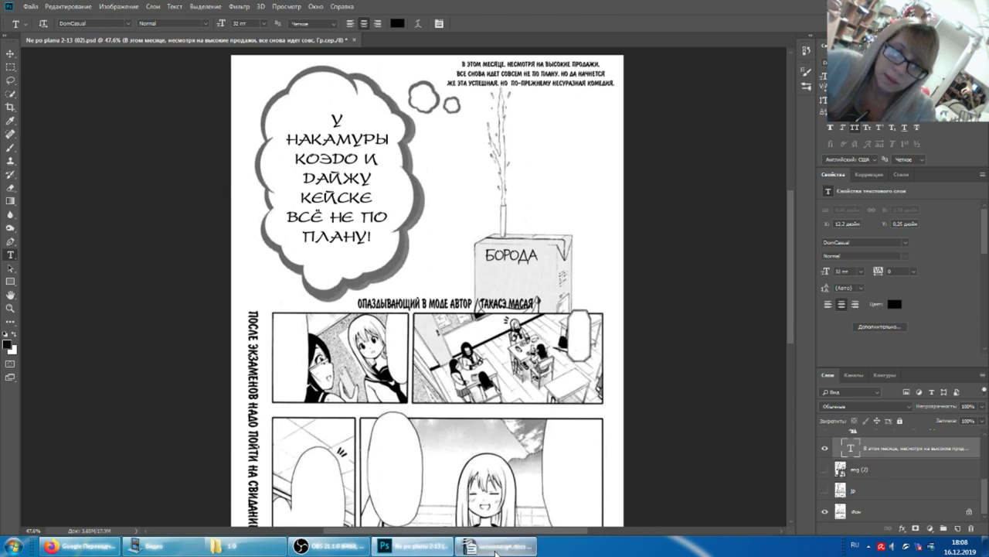
- Select the ГЪЯХАХА! БАНАНОБУМ! line in the translation script
left_click(498, 546)
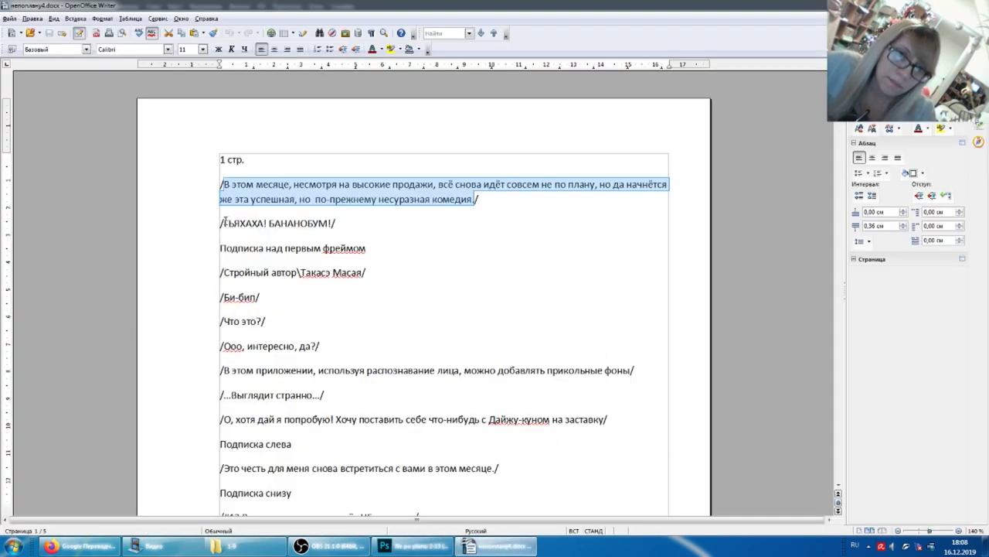
left_click_drag(222, 224, 326, 211)
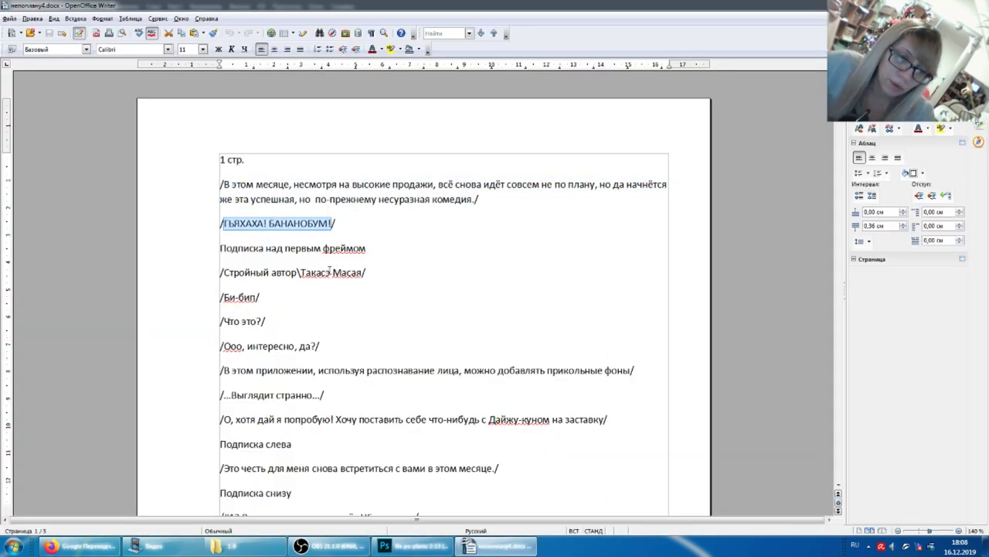
left_click(417, 546)
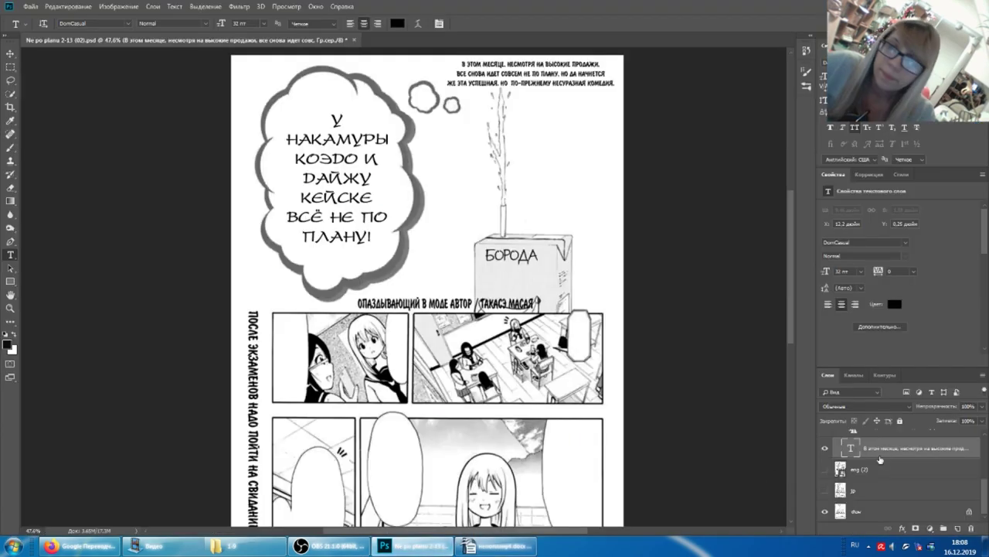
- Compare the page against the jp and English reference layers, then open the 1-9 pages folder
left_click(824, 490)
left_click(824, 490)
left_click(824, 469)
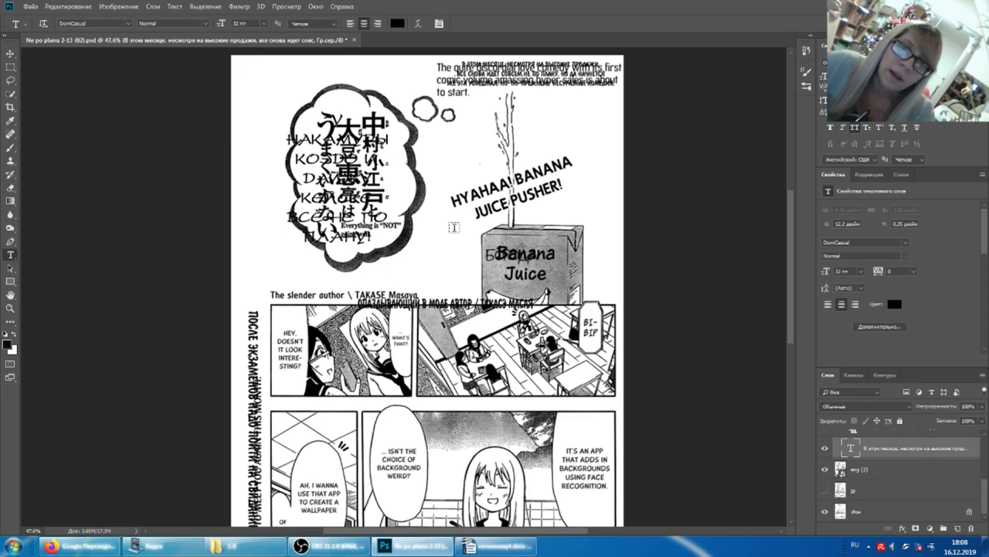
left_click(824, 469)
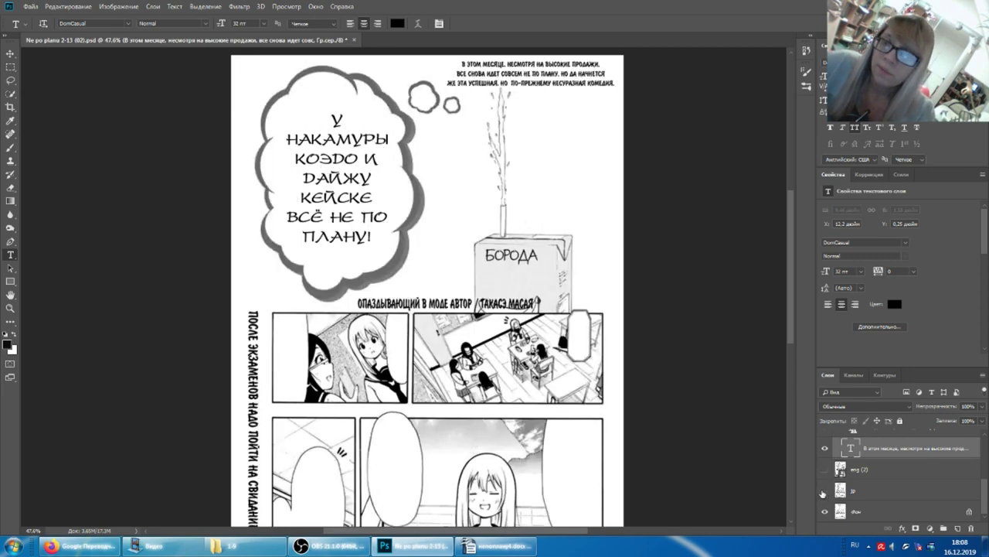
left_click(824, 469)
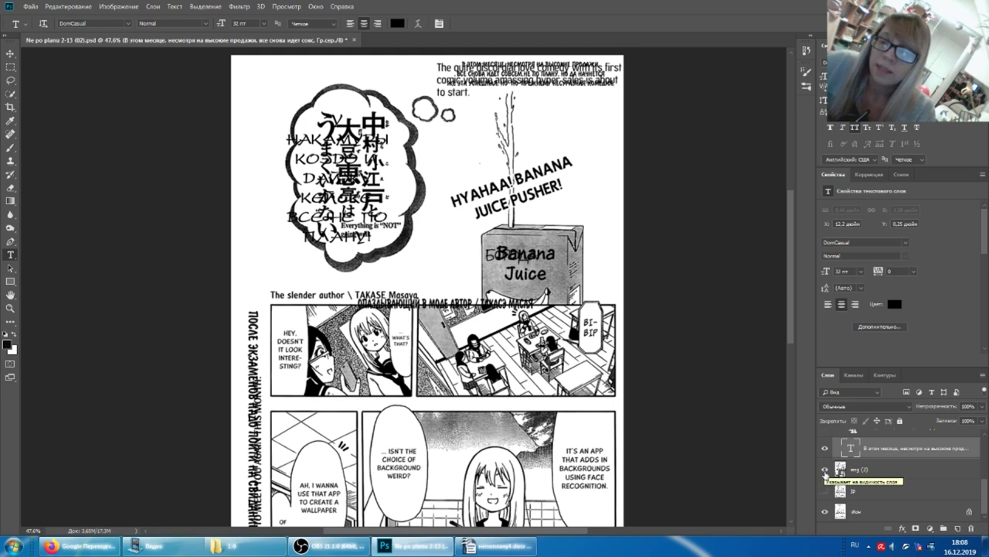
left_click(824, 469)
left_click(235, 547)
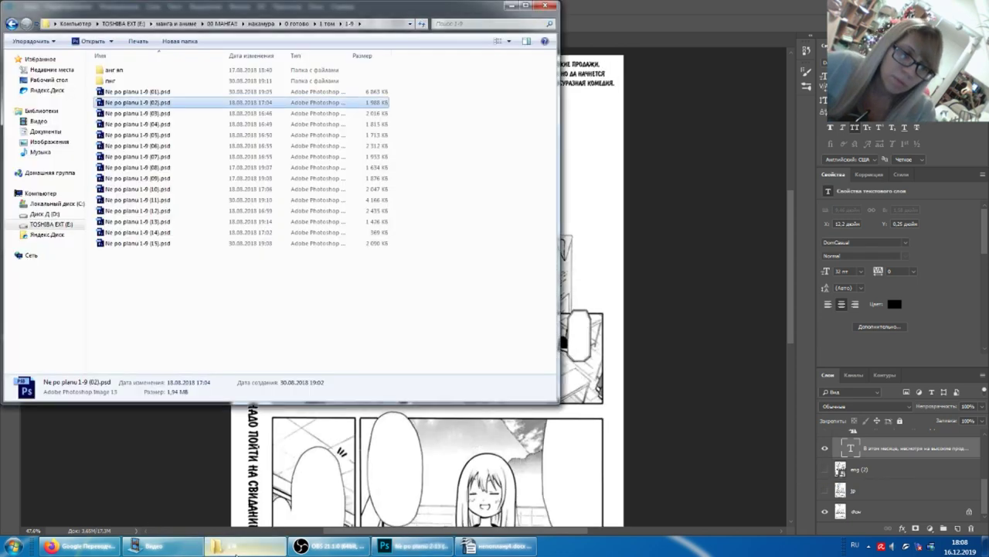
- Load Ne po planu 1-9 (02).psd into Photoshop with updated text layers, keeping it open
mouse_move(153, 105)
left_mouse_down()
mouse_move(682, 79)
mouse_move(669, 34)
left_mouse_up()
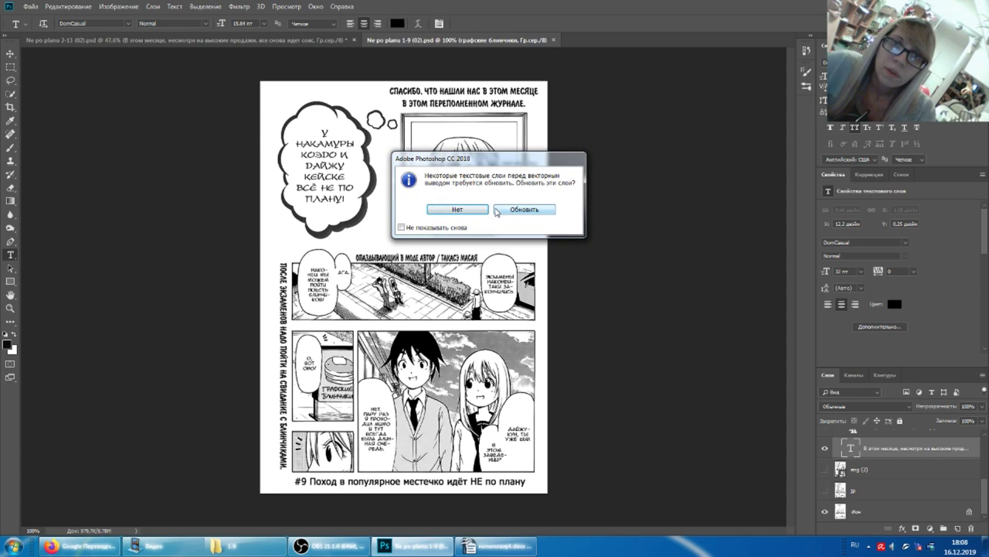
left_click(499, 210)
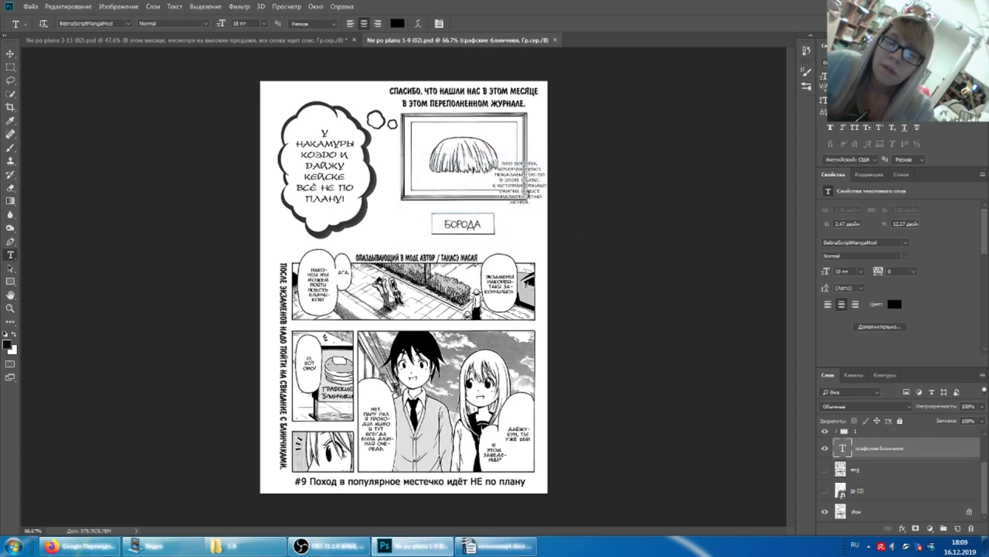
left_click(824, 489)
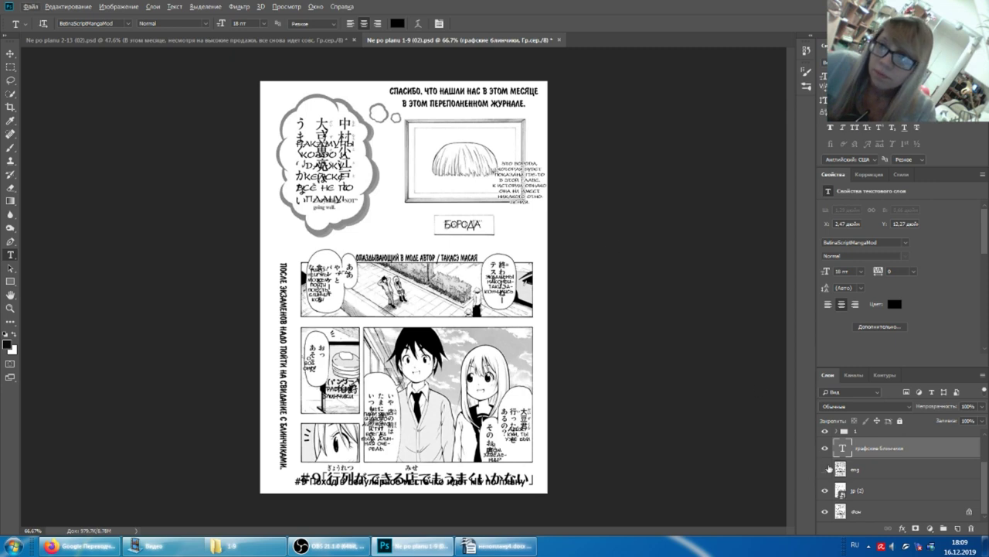
left_click(560, 41)
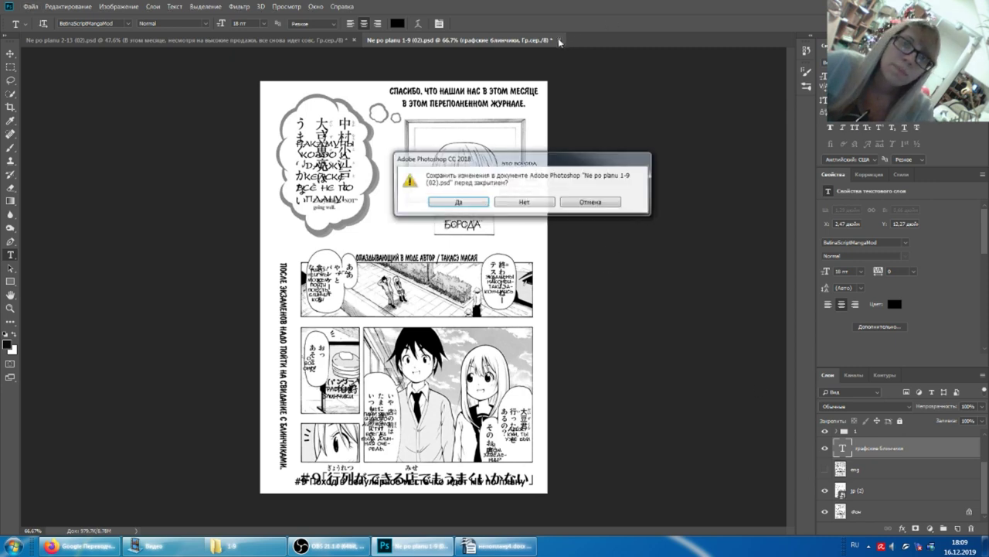
left_click(568, 205)
- Select the 'это борода' note text layer, then return to the 2-13 page
left_click(518, 178)
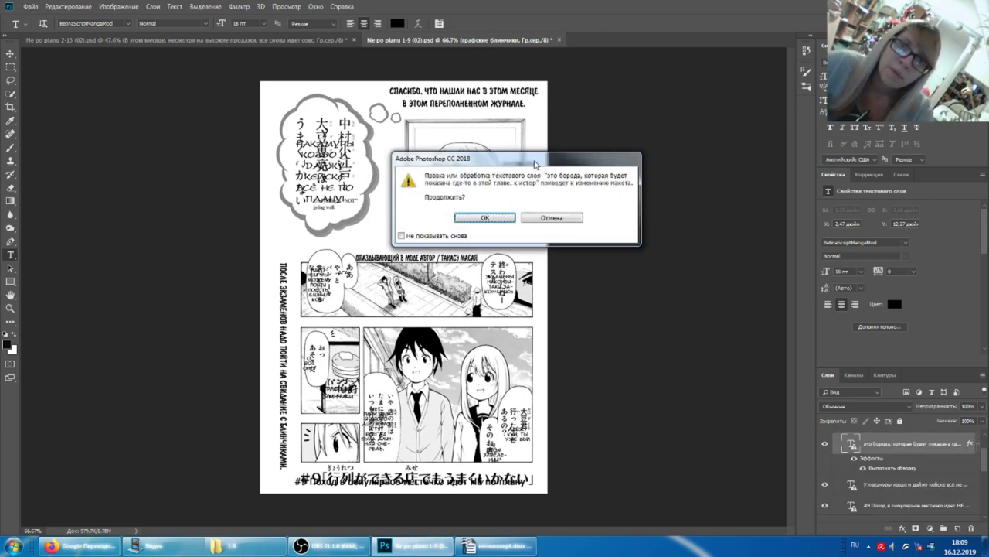
left_click(481, 218)
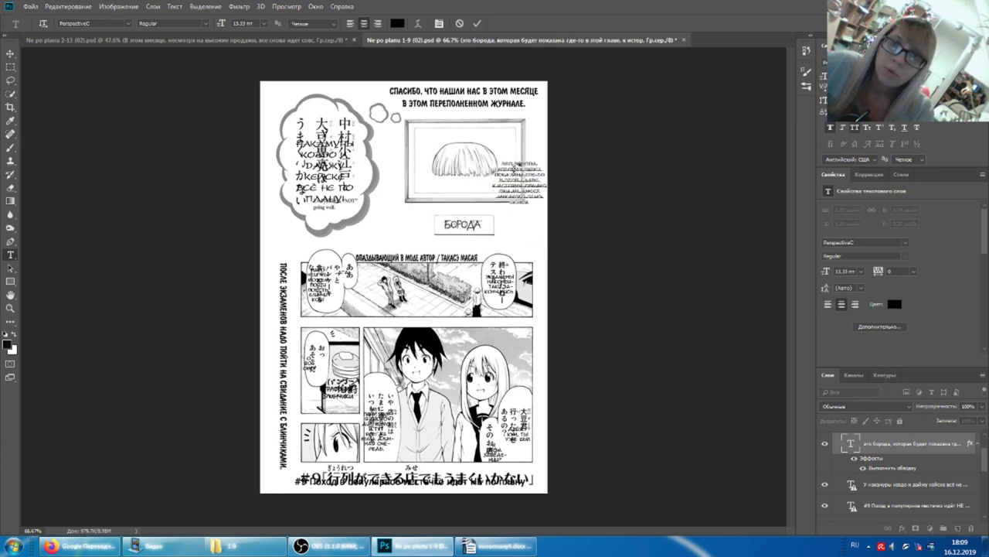
left_click(190, 43)
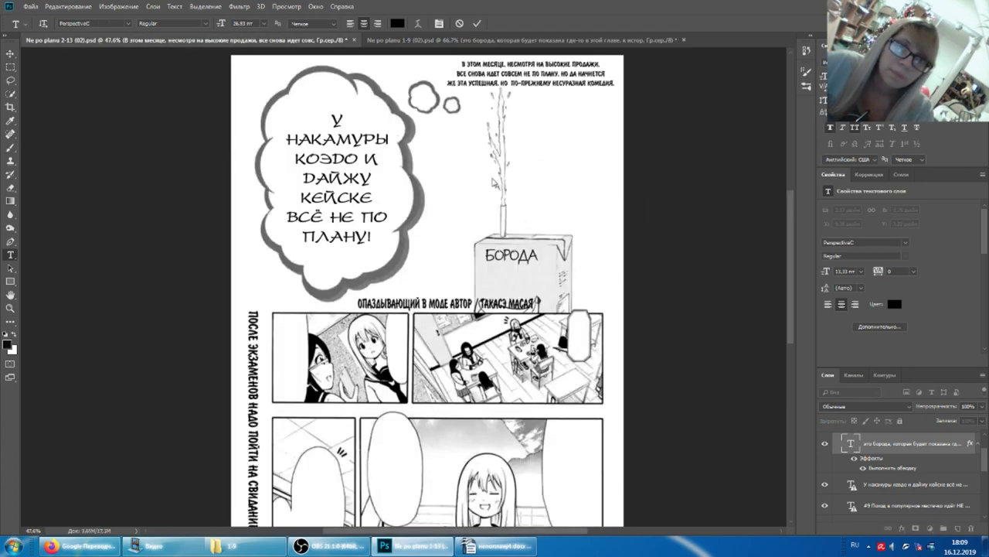
- Paste the copied note as a new text block beside the straw and check the script
left_click(530, 159)
key("ctrl+v")
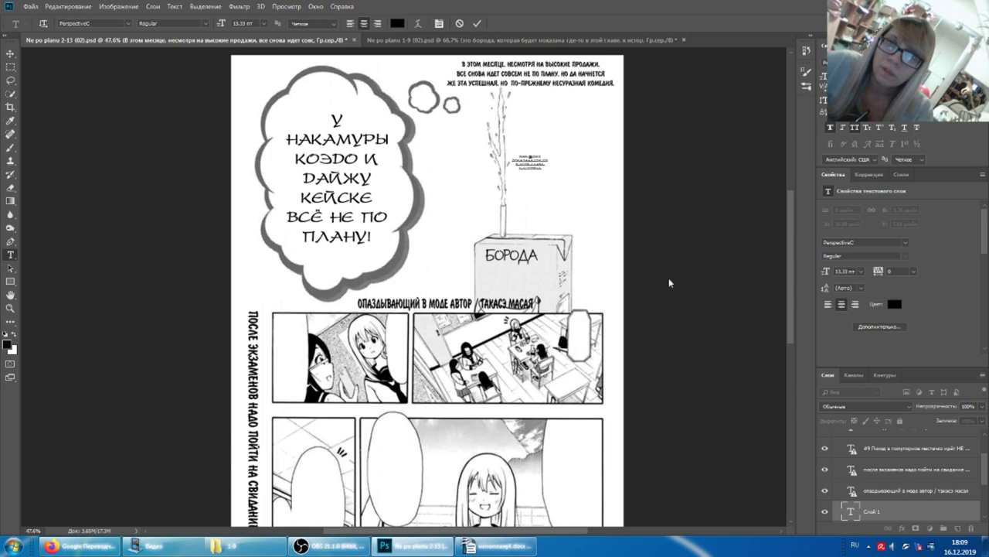
key("ctrl+Return")
scroll(548, 146, "up", 5)
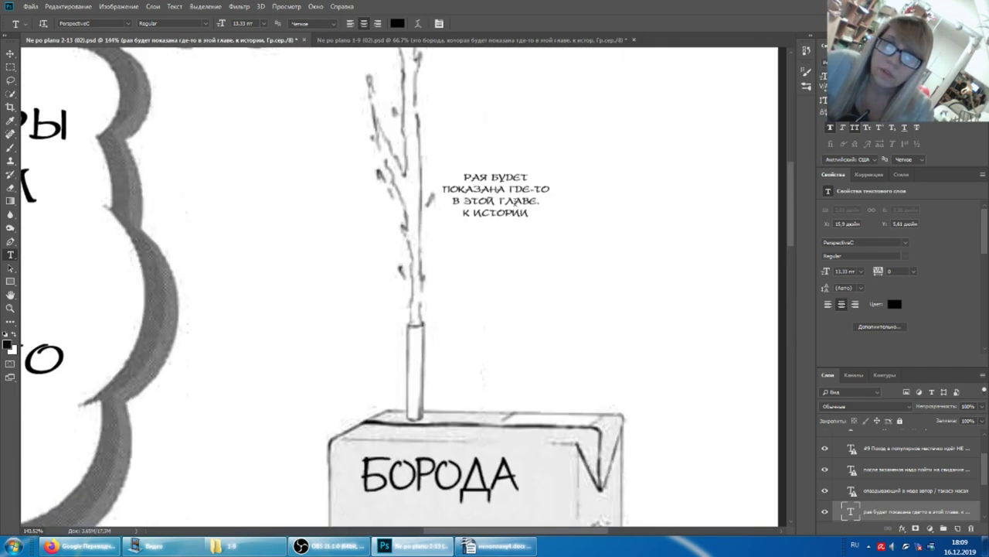
scroll(429, 220, "down", 3)
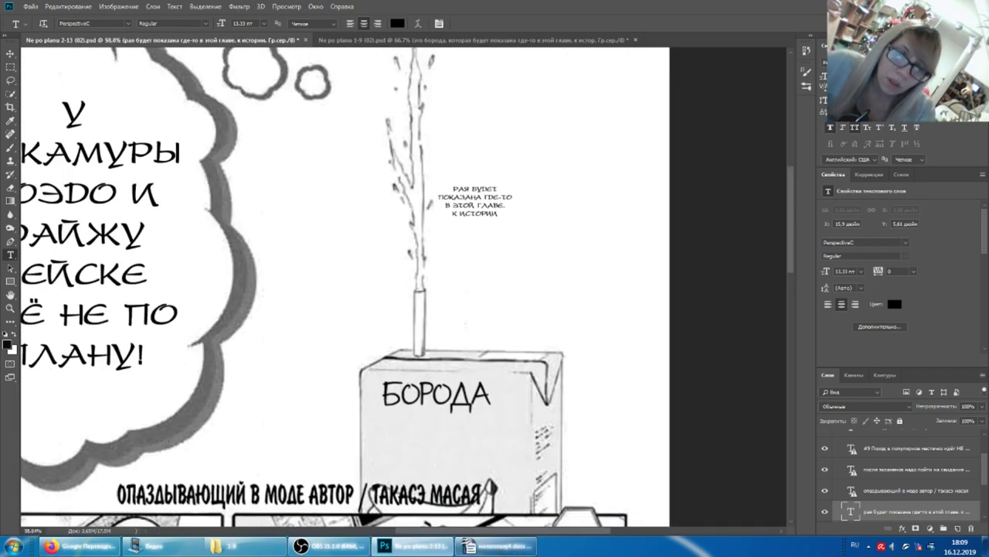
left_click(414, 545)
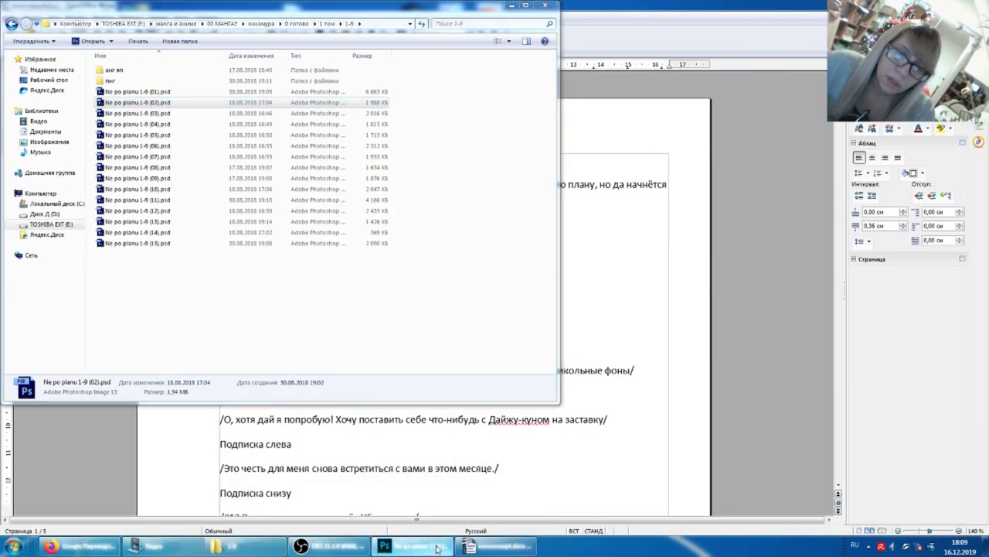
left_click(499, 545)
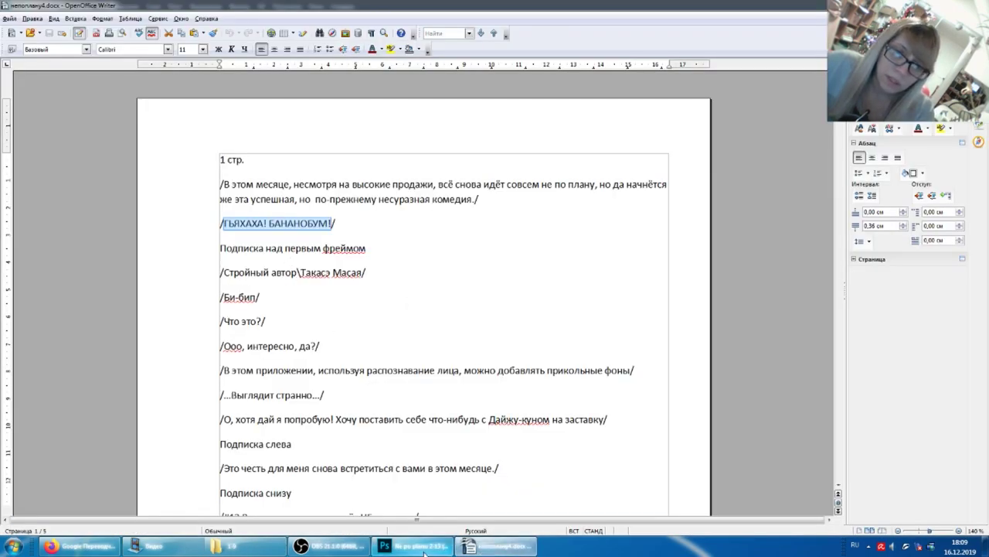
left_click(414, 546)
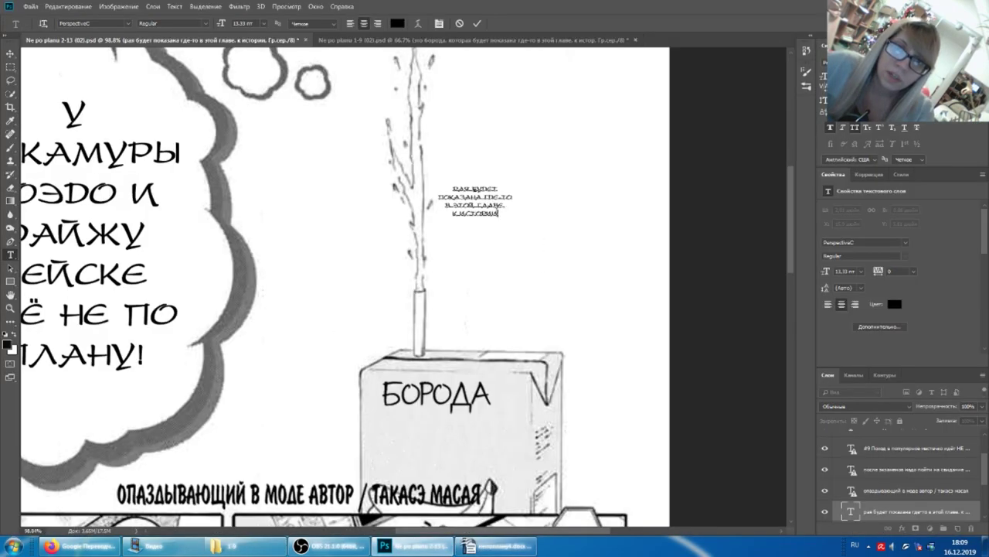
- Replace the note with ГЪЯХАХА! БАНАНОБУМ! on one wide line, scaled to about 41 pt
key("ctrl+a")
key("ctrl+v")
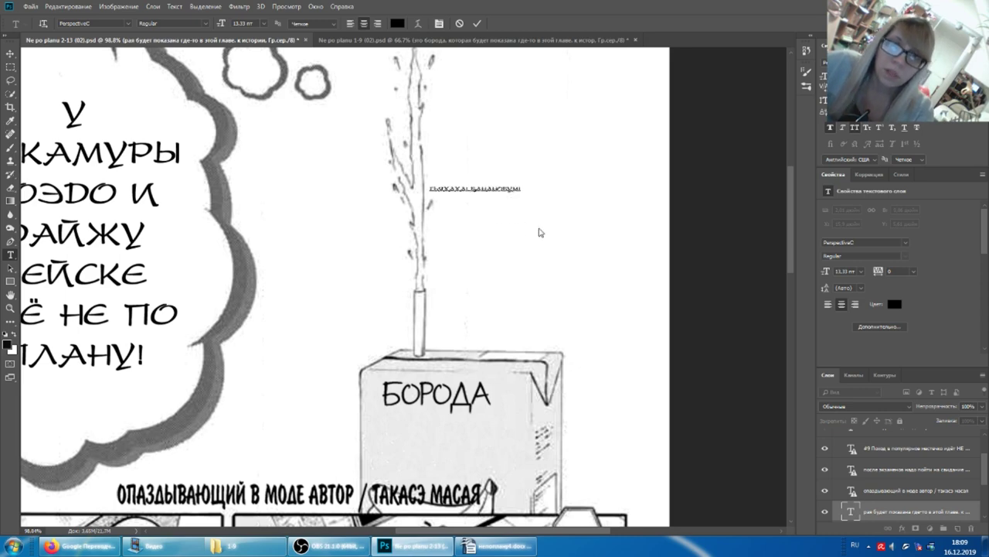
left_click_drag(527, 188, 674, 88)
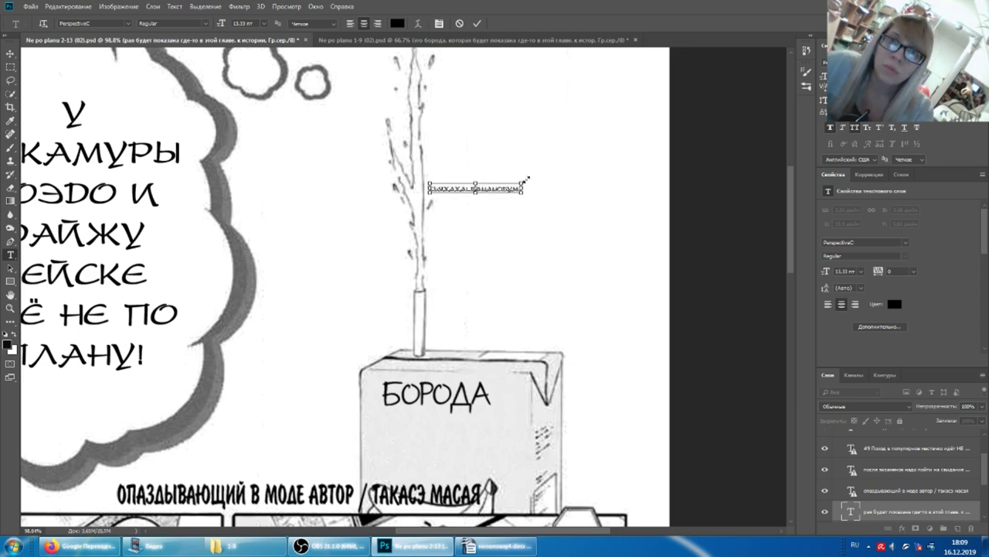
left_click_drag(674, 89, 708, 101)
left_click(883, 518)
scroll(570, 204, "down", 1)
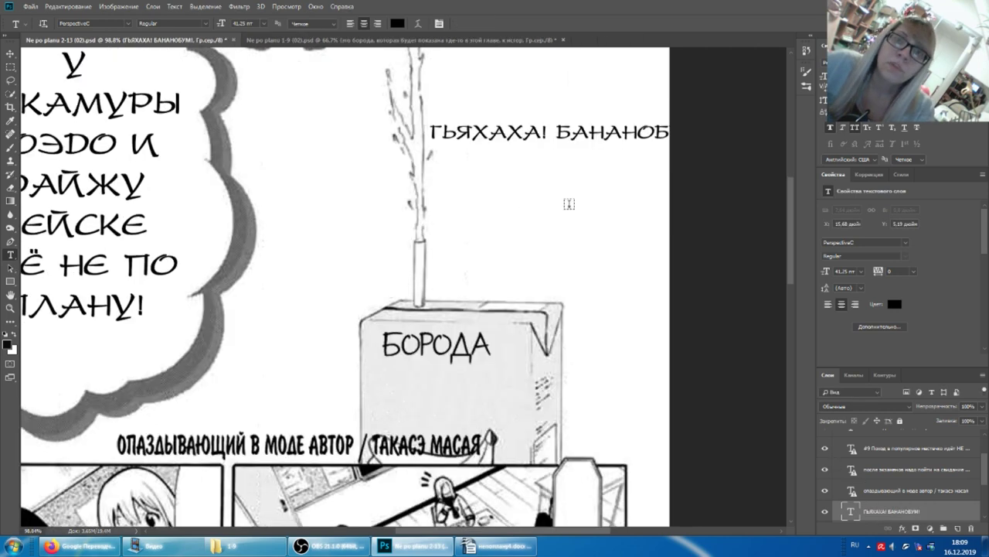
- Split ГЪЯХАХА! БАНАНОБУМ! into two lines and tilt it over the English sound effect
scroll(824, 437, "down", 3)
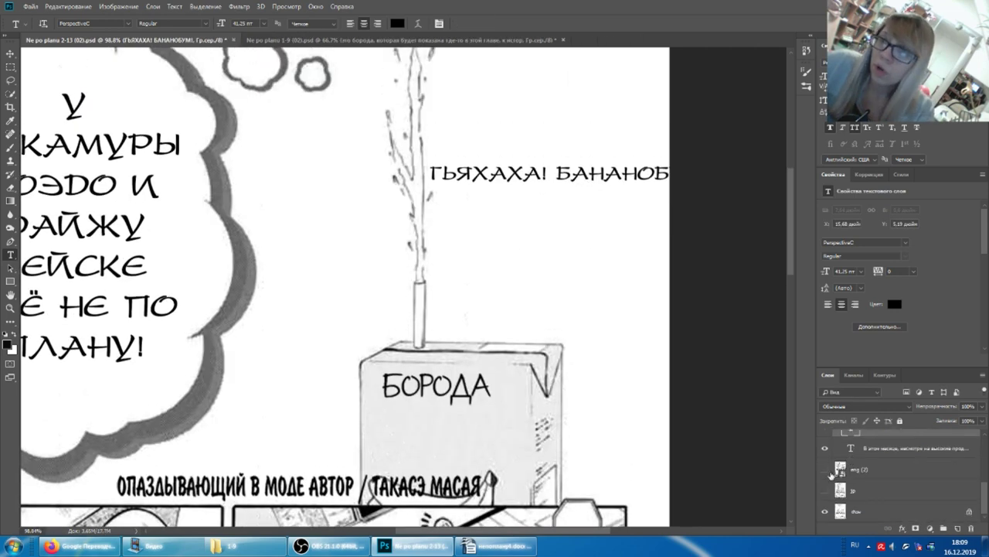
left_click(825, 469)
scroll(545, 216, "down", 1)
scroll(526, 225, "down", 1)
scroll(502, 235, "down", 1)
scroll(479, 245, "down", 1)
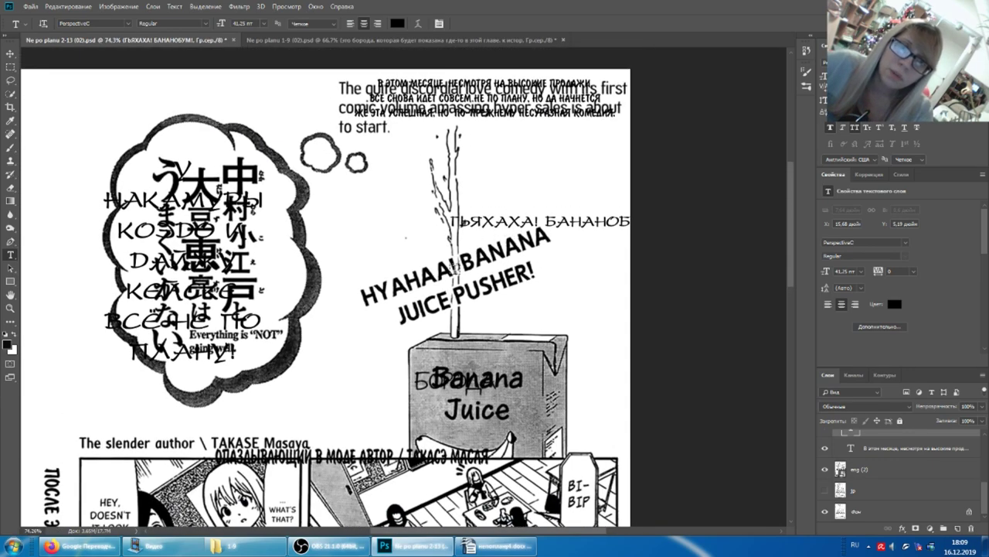
left_click(546, 219)
key("Return")
key("ctrl+Return")
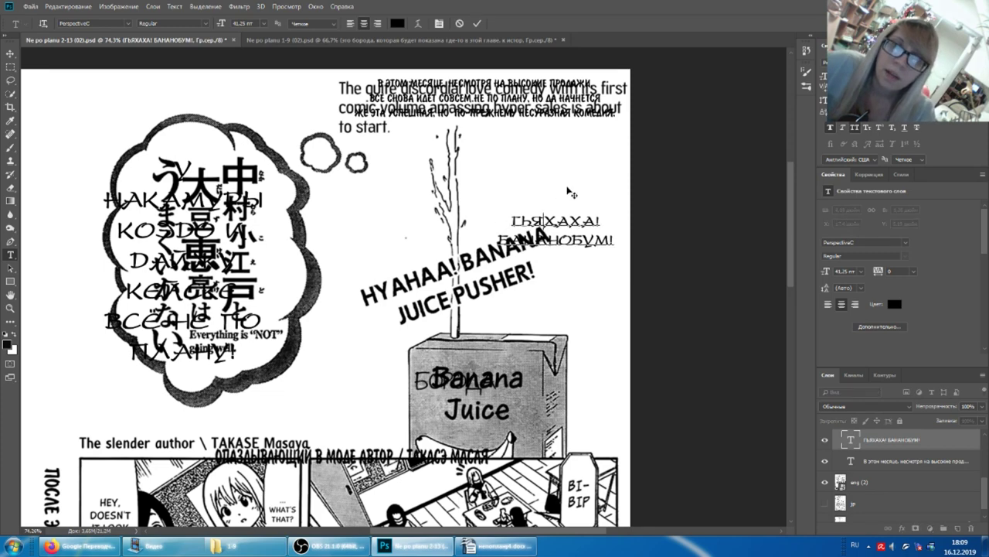
mouse_move(609, 211)
left_mouse_down()
mouse_move(506, 261)
mouse_move(504, 238)
left_mouse_up()
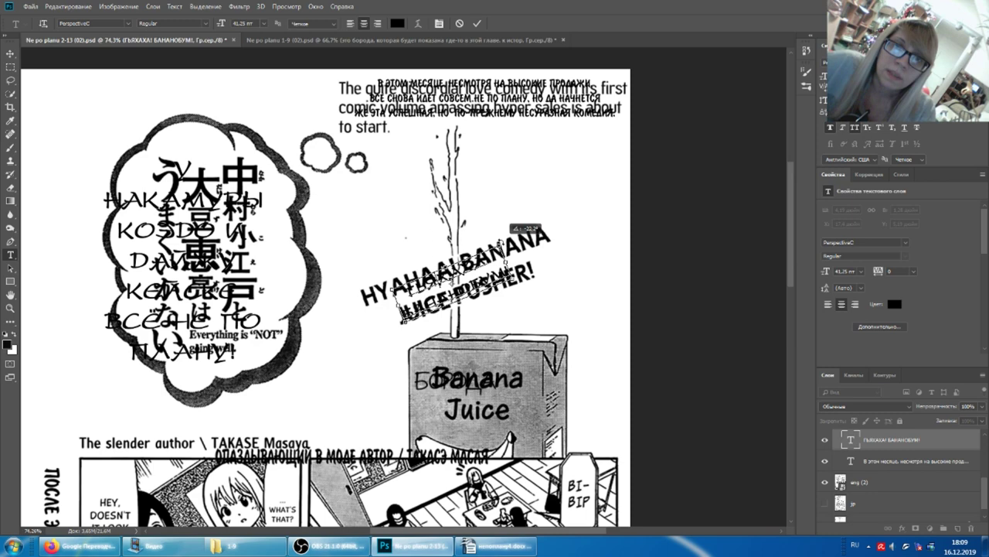
left_click_drag(504, 238, 495, 246)
key("Return")
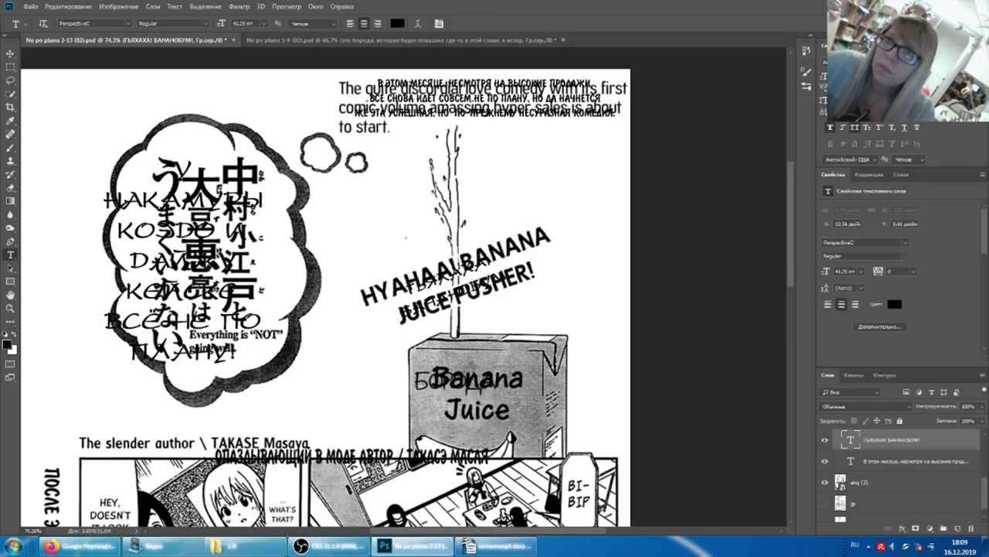
- Enlarge the sound effect to 50 pt, re-rotate it flatter, and hide the reference layers
type("50")
key("Return")
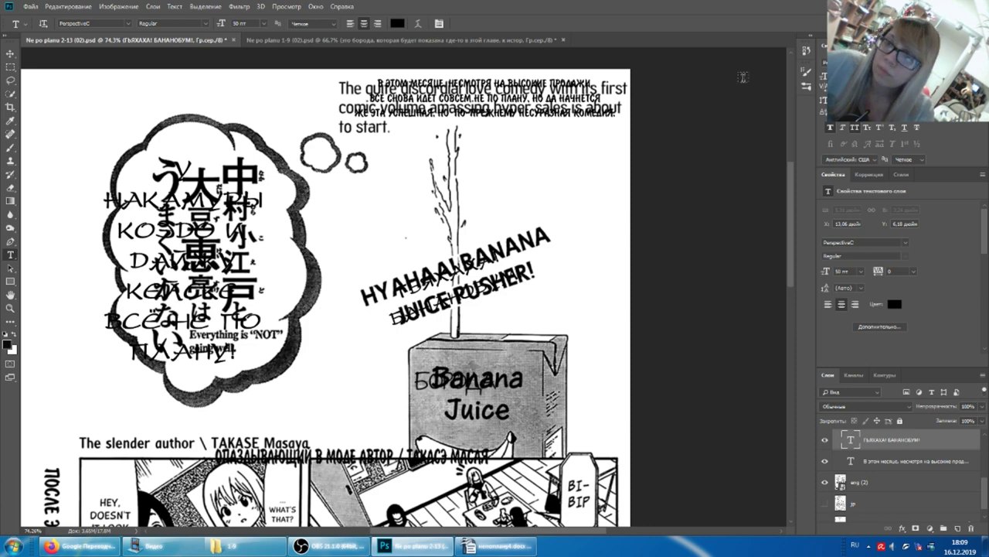
key("ctrl+t")
left_click_drag(481, 246, 491, 228)
key("Return")
left_click_drag(825, 482, 825, 504)
key("ctrl+t")
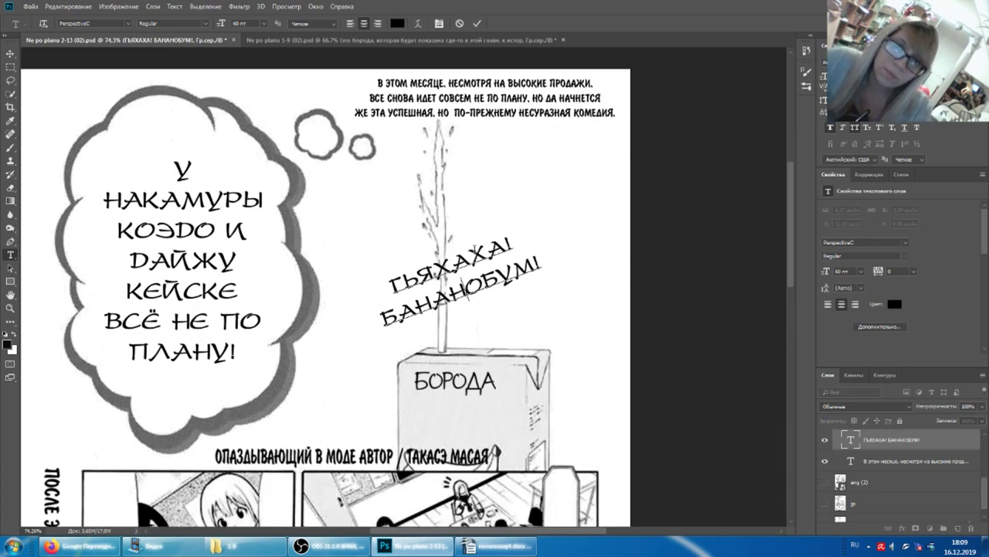
left_click_drag(496, 230, 492, 229)
key("Return")
scroll(497, 288, "up", 6)
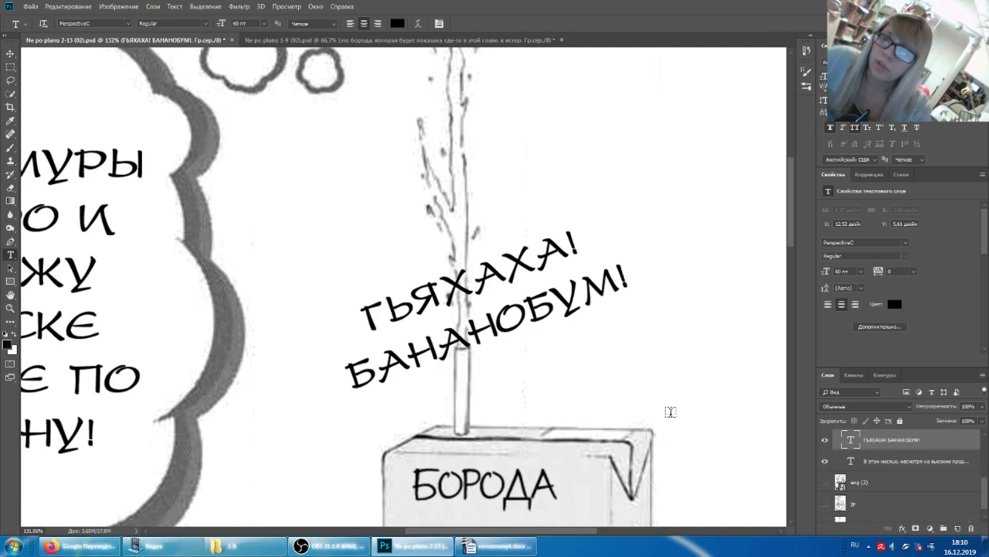
scroll(526, 309, "down", 5)
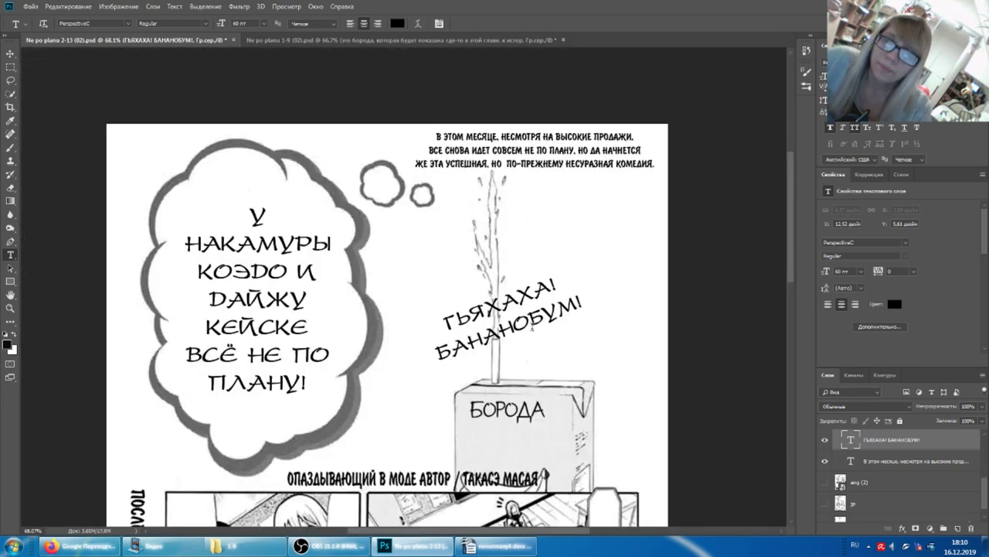
- Select the Стройный автор\Такасэ Масая credit line in the Writer script
left_click(502, 547)
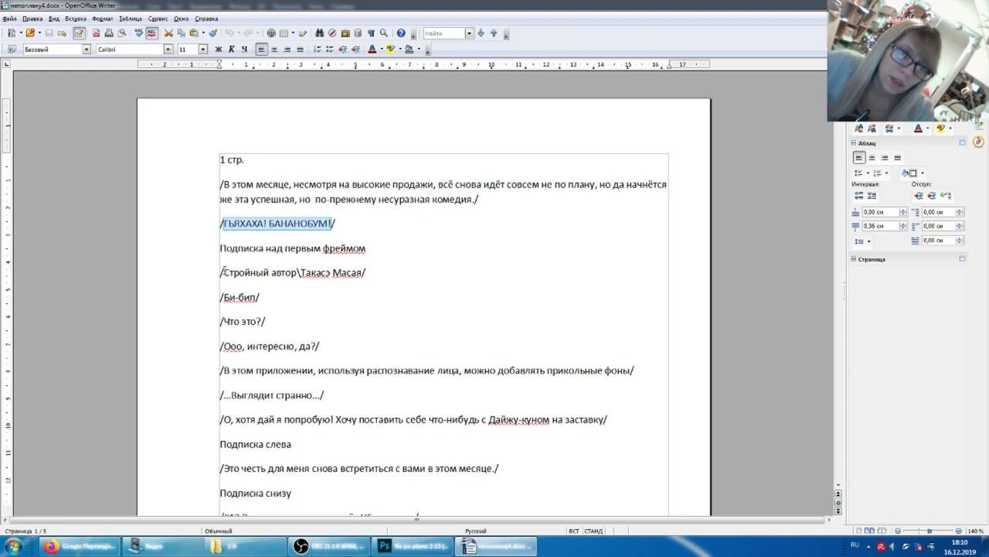
left_click_drag(222, 272, 362, 267)
key("ctrl+c")
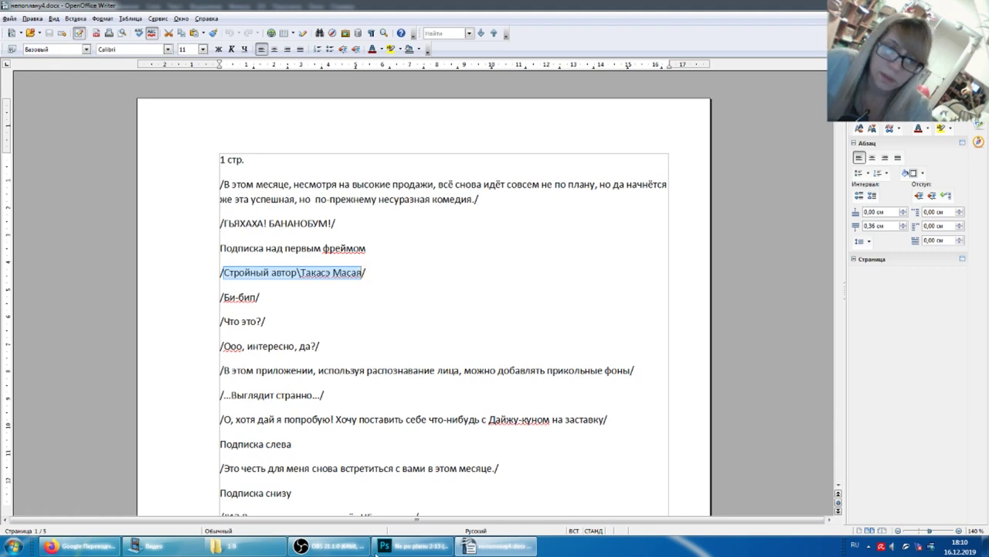
left_click(385, 545)
scroll(345, 401, "down", 1)
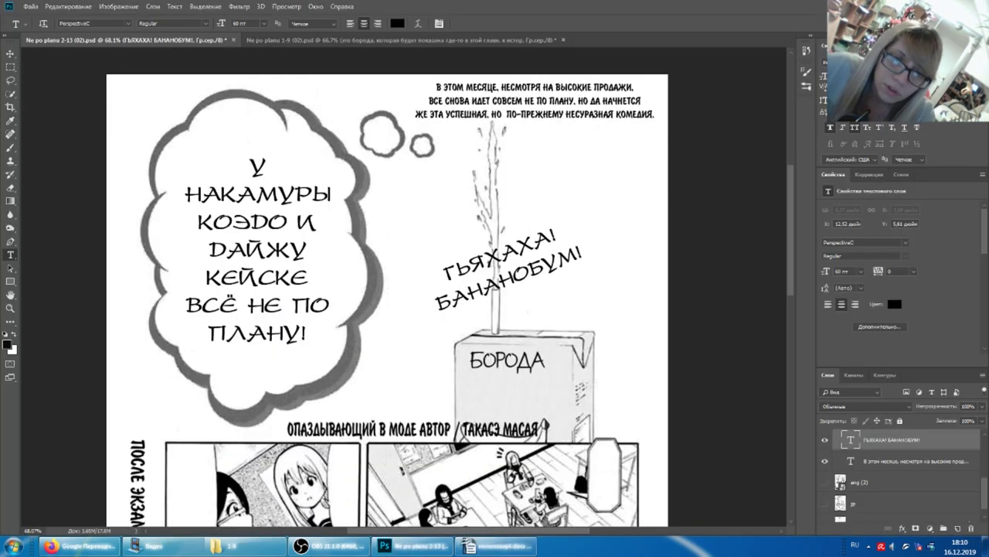
left_click(495, 547)
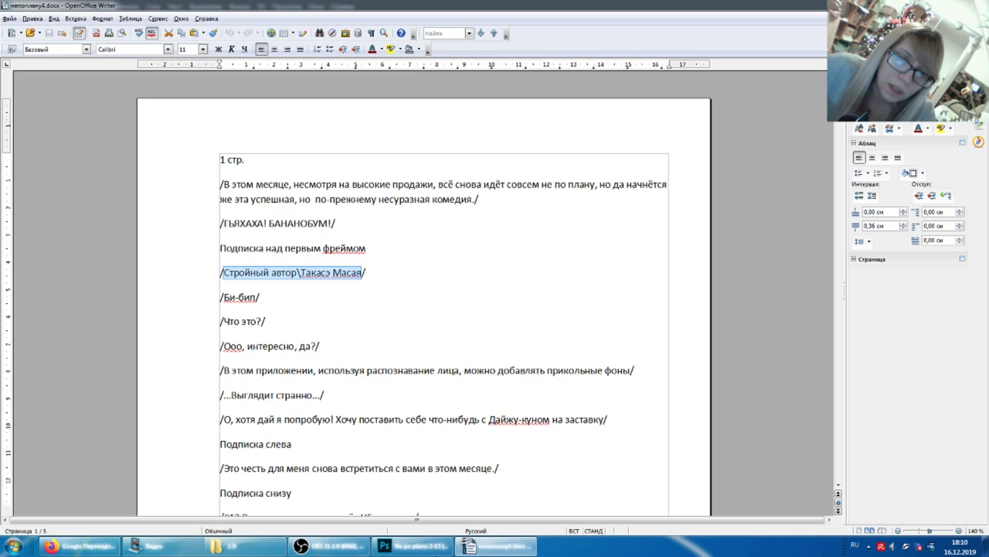
- Paste Стройный автор\Такасэ Масая over the author credit and move it left
left_click(384, 546)
left_click(386, 433)
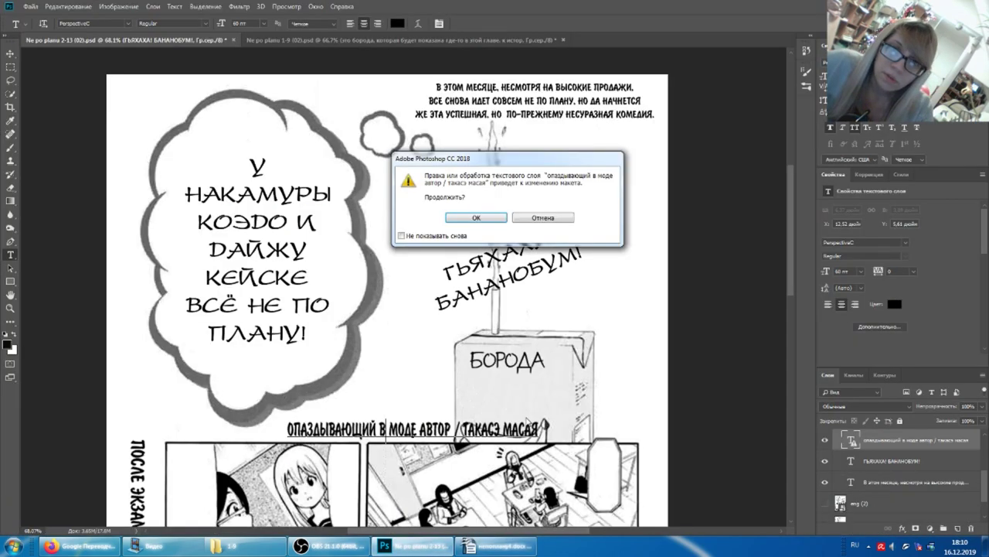
left_click(477, 218)
key("ctrl+a")
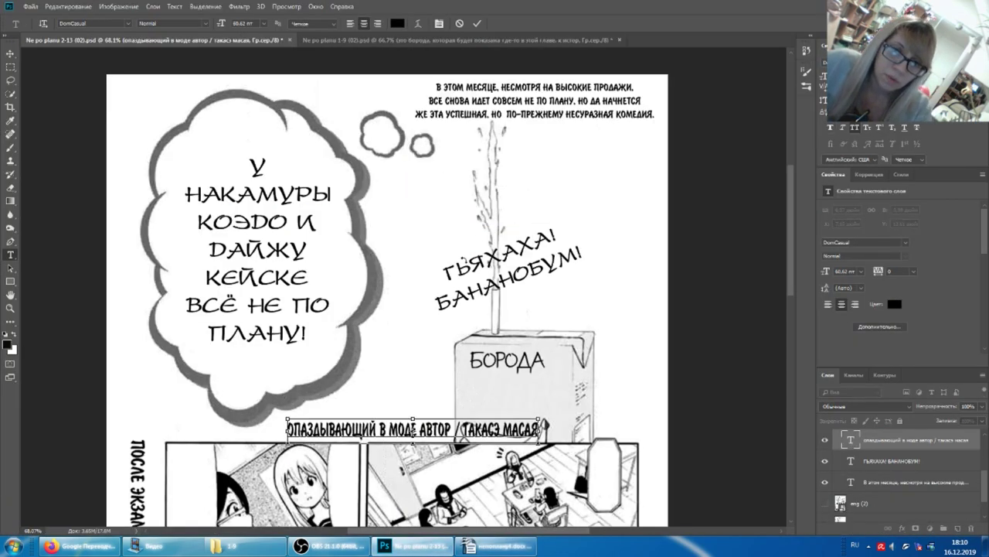
key("ctrl+v")
left_click(9, 52)
left_click_drag(411, 403, 248, 403)
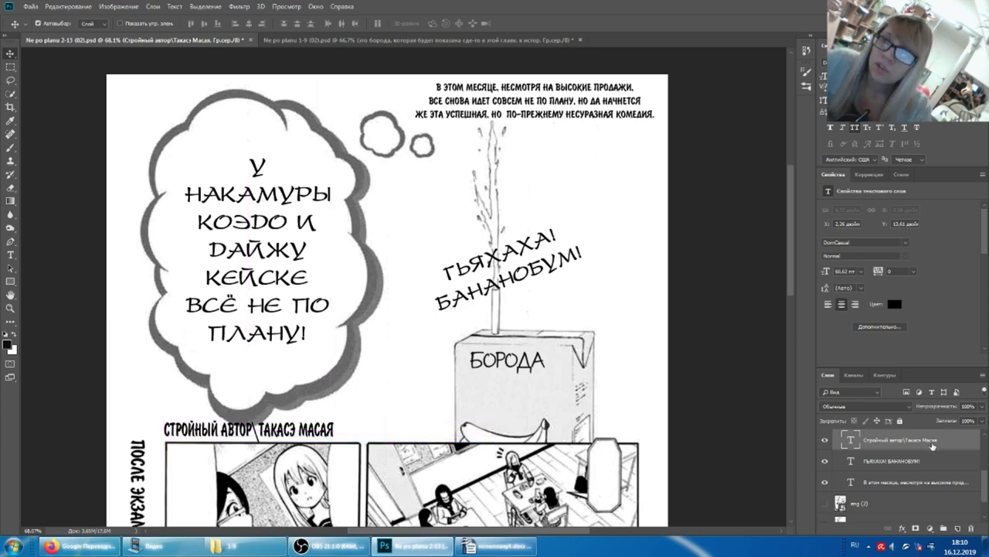
- Shrink the credit to 32 pt and align it with the left panel edge
left_click(602, 101)
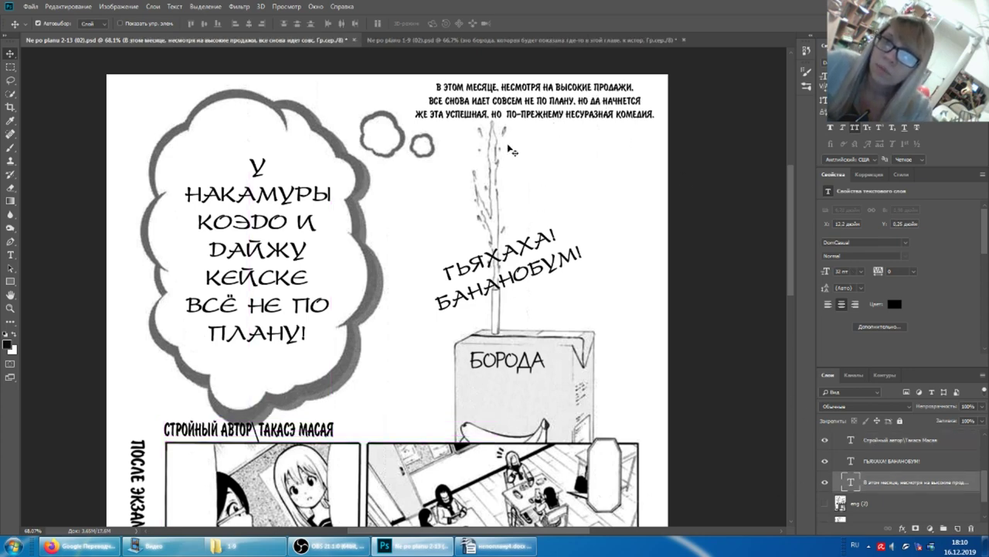
left_click(901, 439)
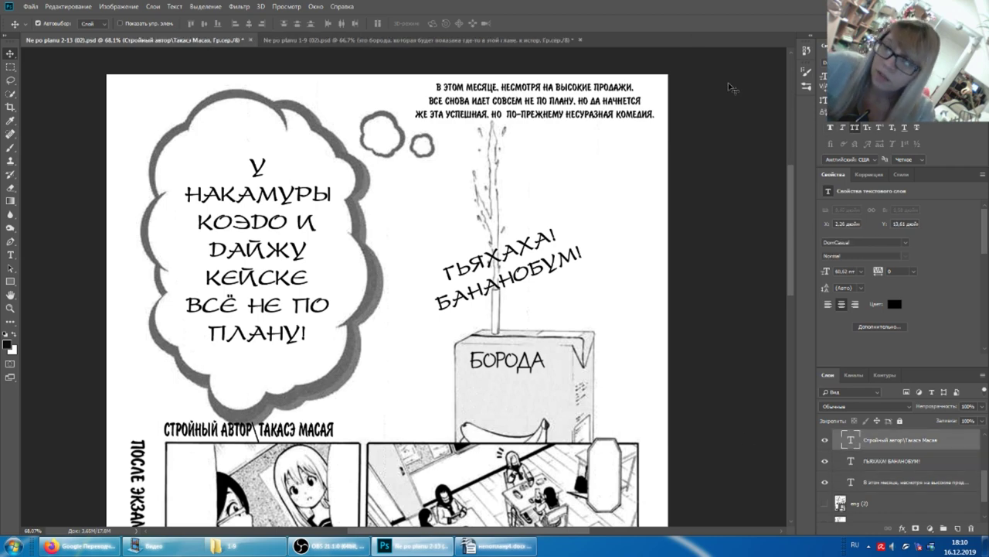
type("32")
key("Return")
left_click_drag(260, 438, 223, 435)
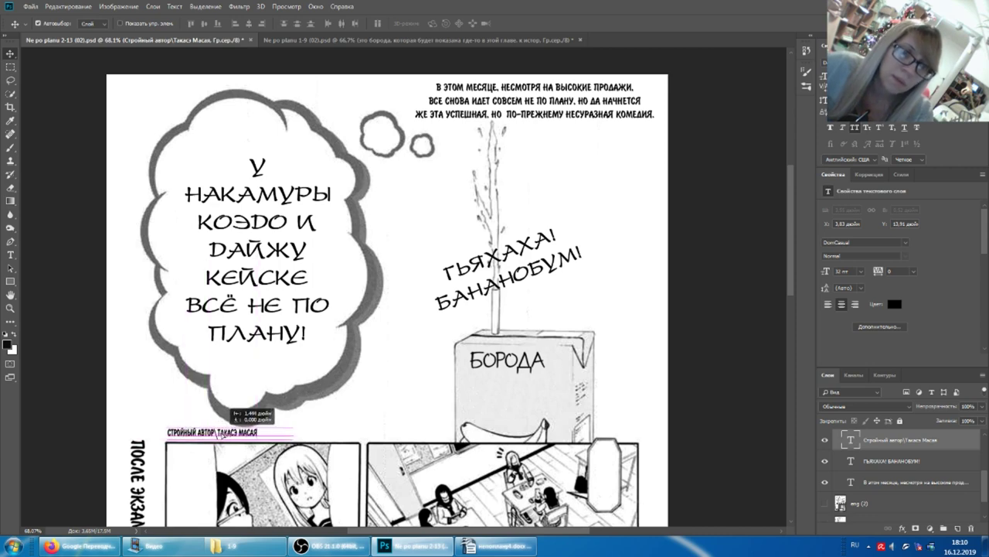
left_click_drag(223, 435, 220, 435)
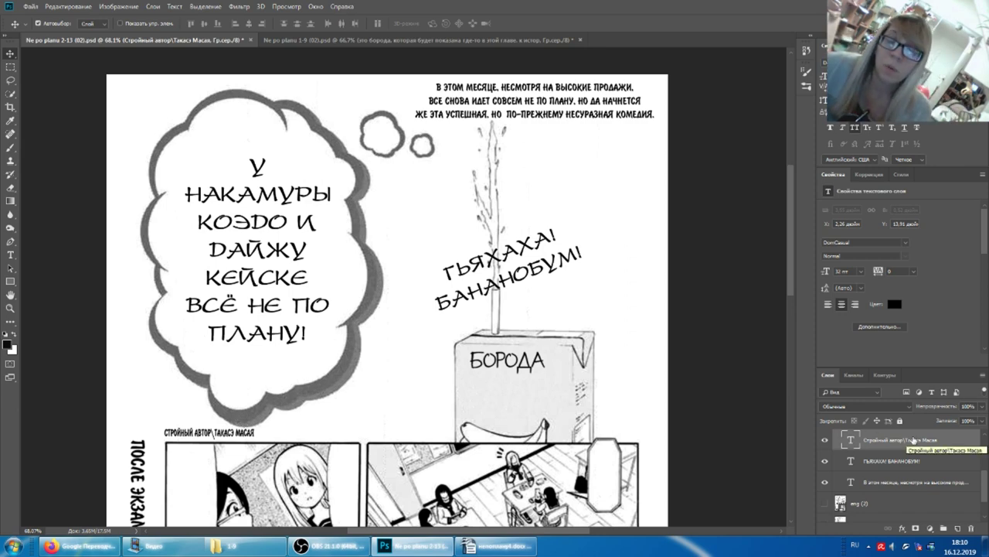
scroll(393, 372, "down", 3)
scroll(392, 372, "down", 3)
scroll(393, 372, "down", 3)
scroll(393, 372, "down", 2)
scroll(340, 363, "down", 2)
scroll(340, 364, "down", 2)
scroll(340, 364, "down", 2)
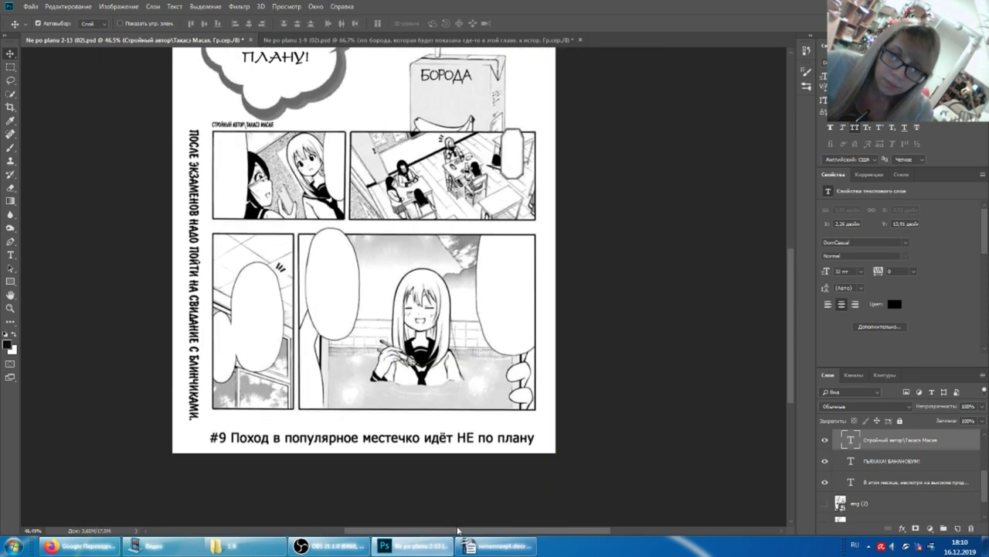
- Select the '#13 Распознавание лица идёт НЕ по плану' title line in the script
left_click(495, 546)
left_click_drag(256, 297, 244, 297)
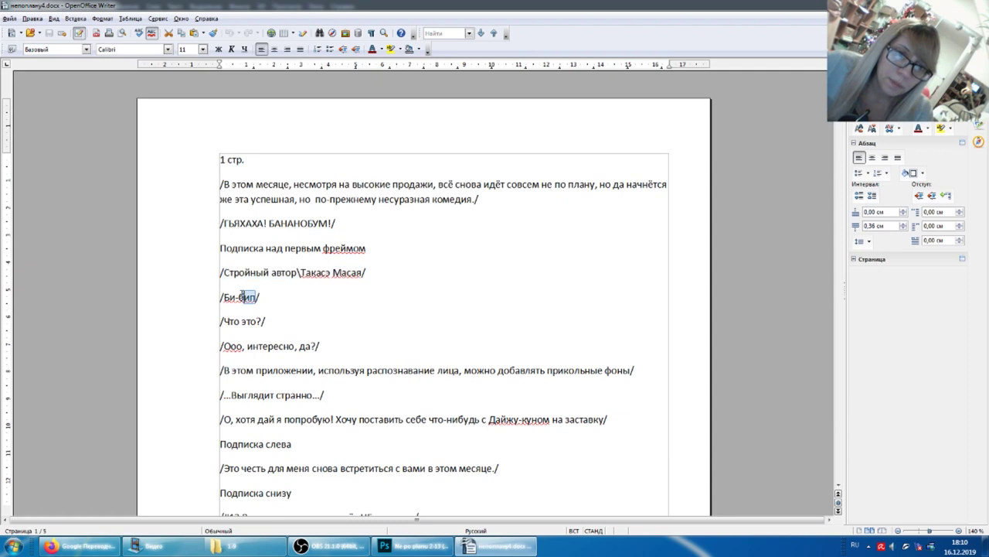
scroll(265, 279, "down", 2)
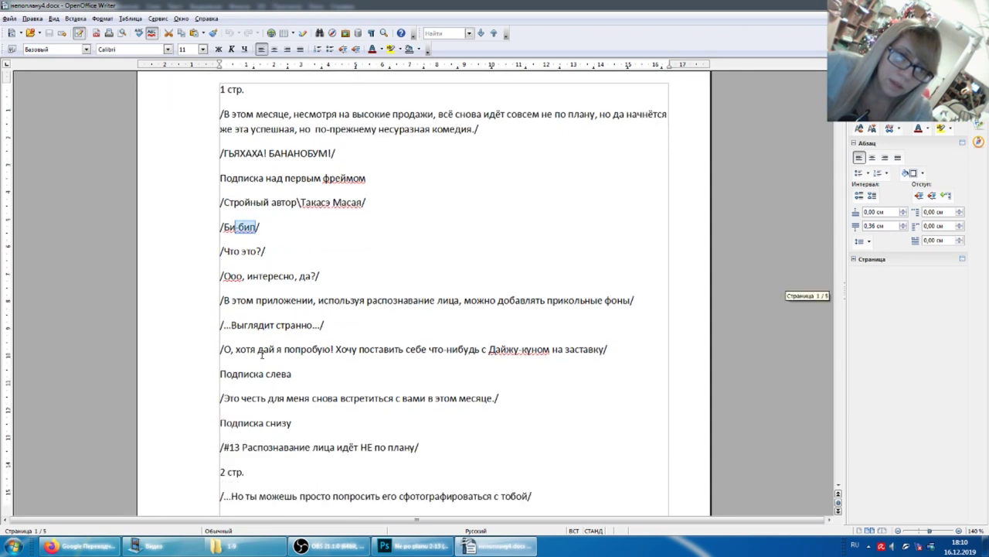
left_click_drag(222, 447, 386, 447)
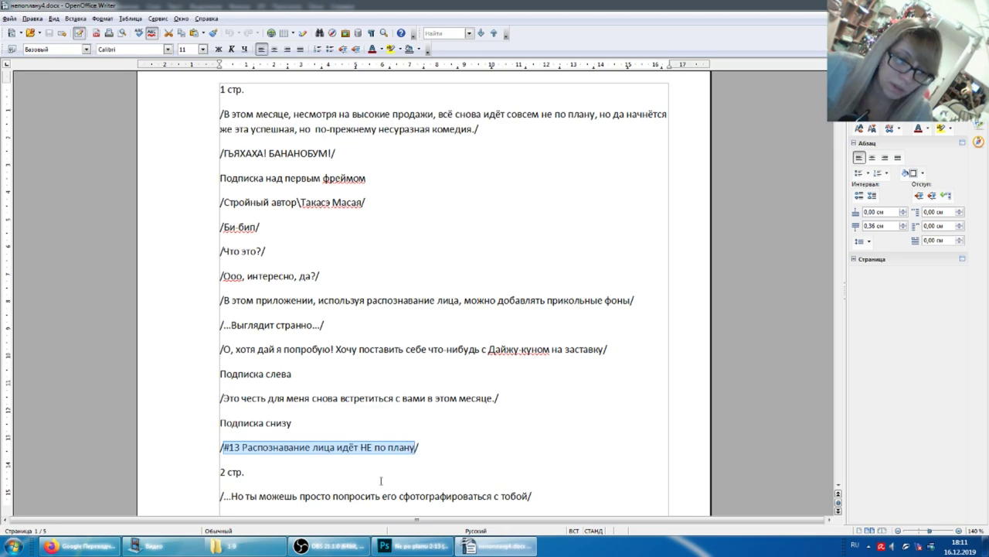
left_click(410, 546)
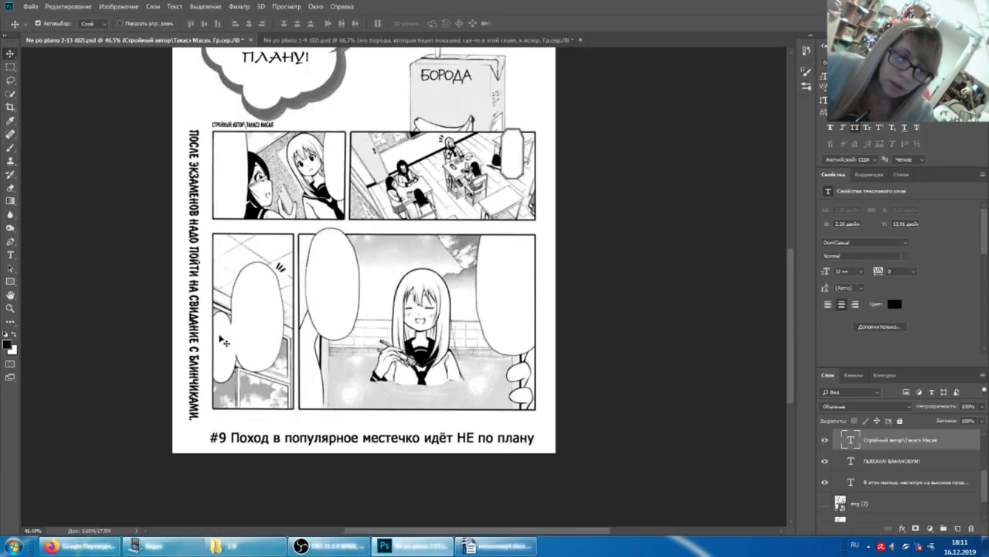
- Paste '#13 Распознавание лица идёт НЕ по плану' over the bottom title and nudge it upward
key("t")
left_click(307, 437)
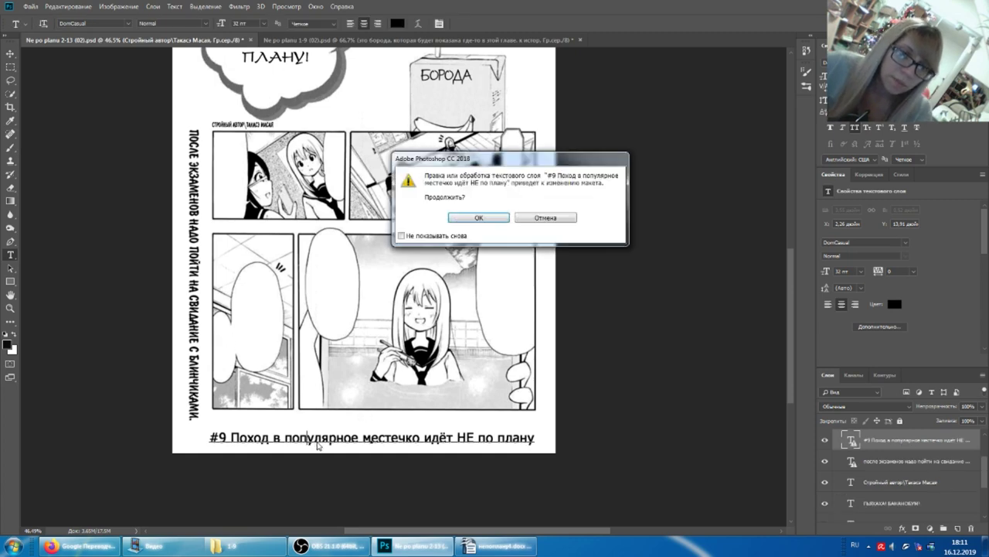
key("Return")
key("ctrl+a")
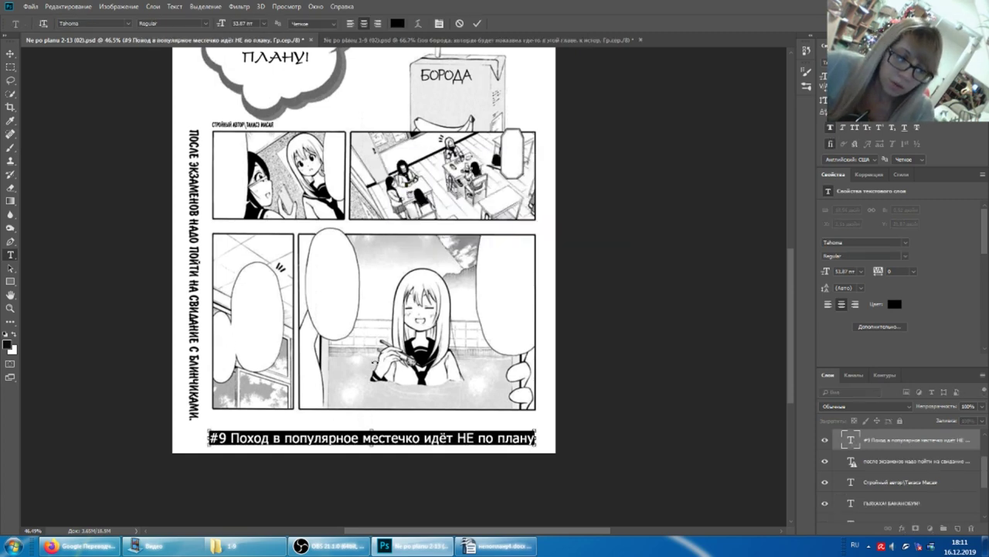
type("#13 Распознавание лица идёт НЕ по плану")
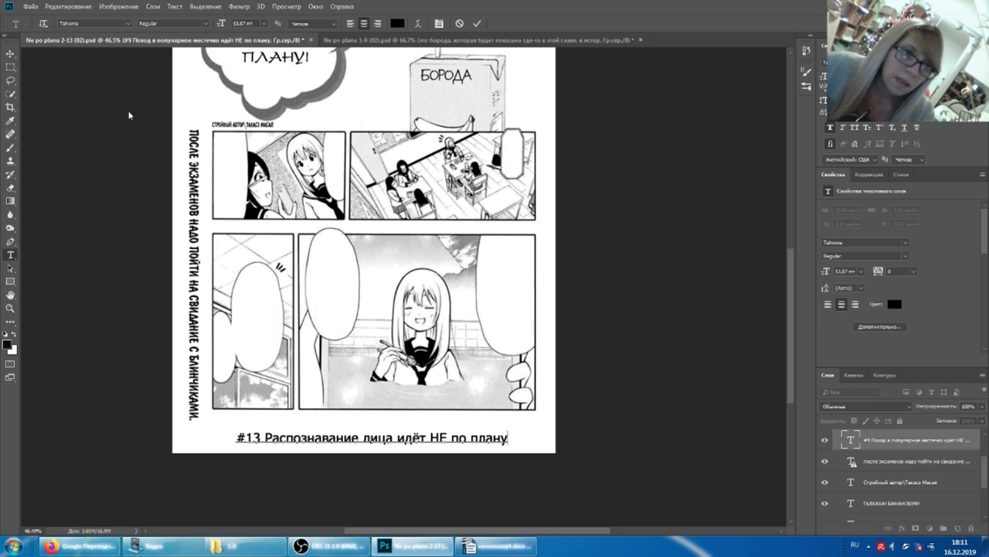
left_click(11, 54)
left_click_drag(384, 443, 384, 430)
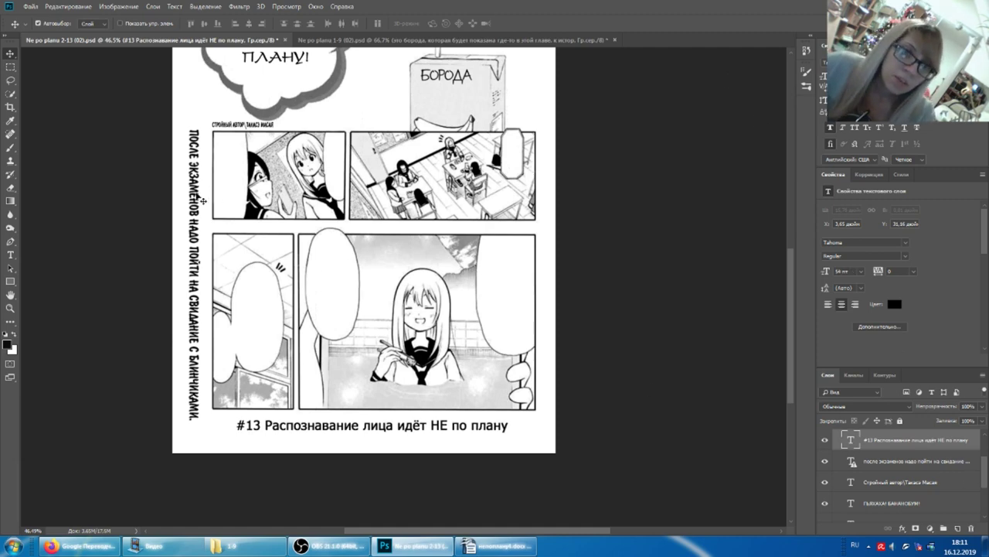
left_click(494, 546)
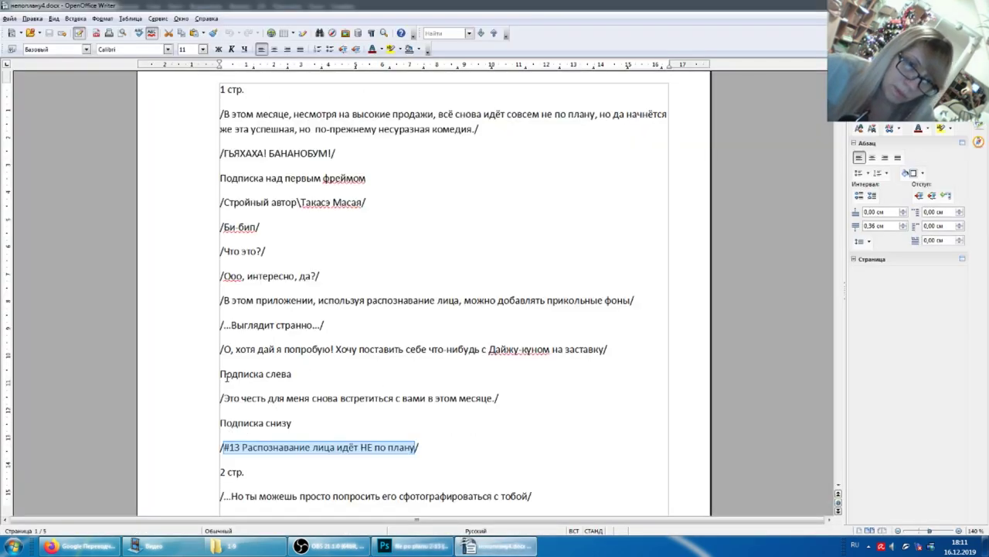
- Select the full line under 'Подписка слева' about meeting readers again this month
left_click_drag(223, 398, 312, 398)
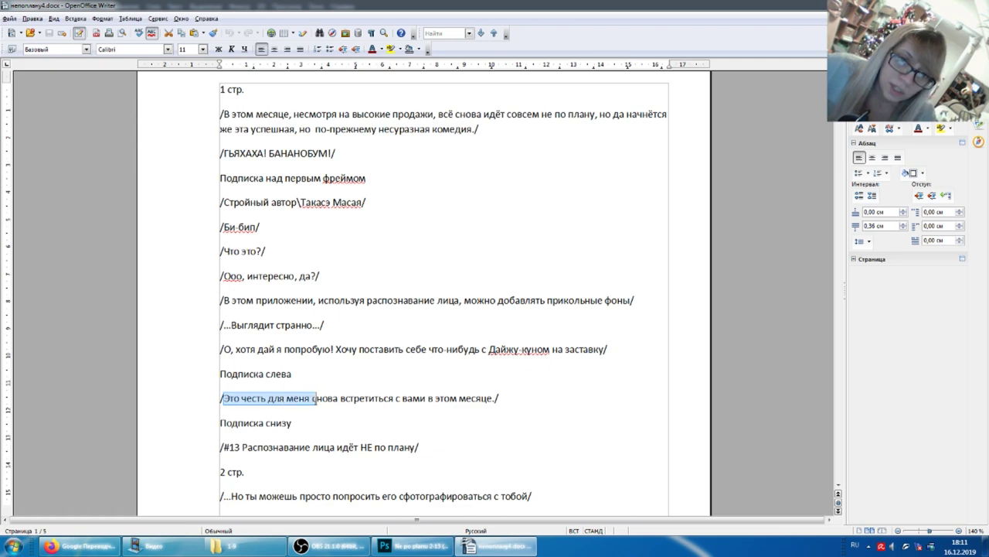
left_click_drag(313, 398, 496, 398)
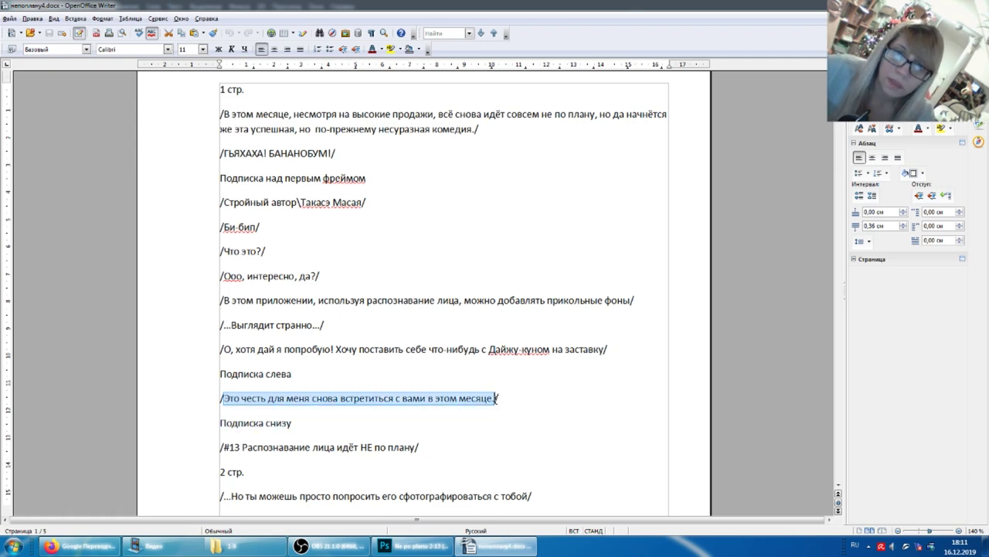
left_click(409, 546)
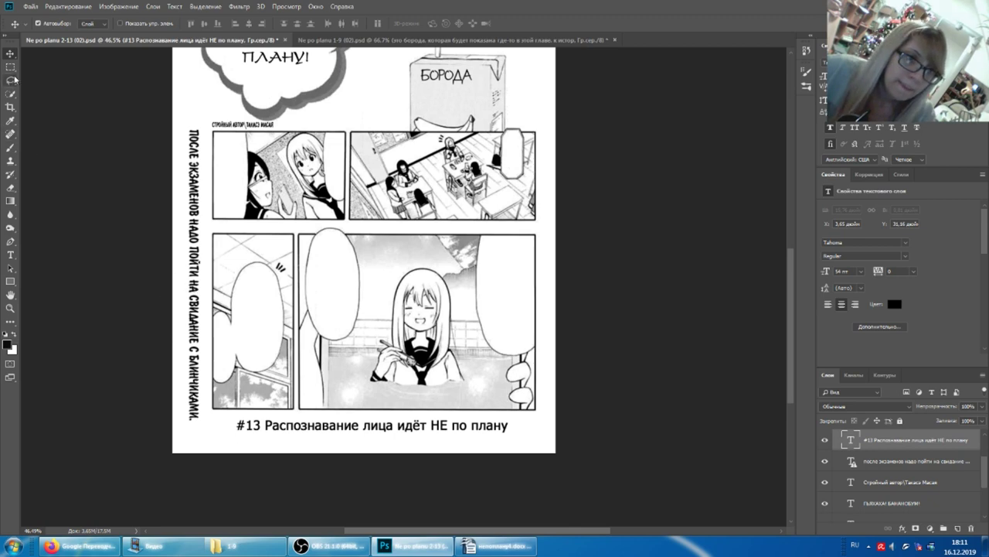
- Replace the vertical left caption's text with the pasted thank-you line, set to 32 pt
left_click(10, 254)
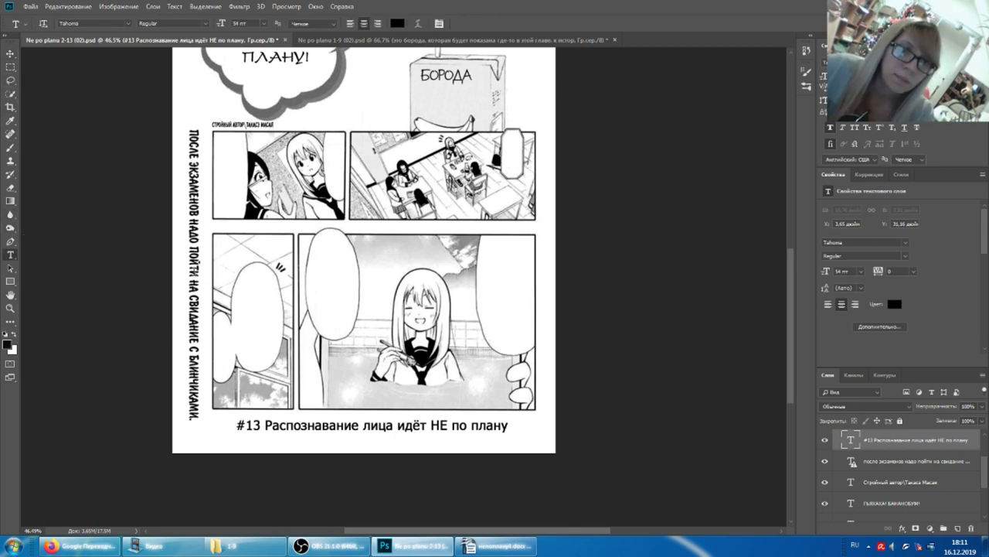
left_click(193, 271)
left_click(479, 218)
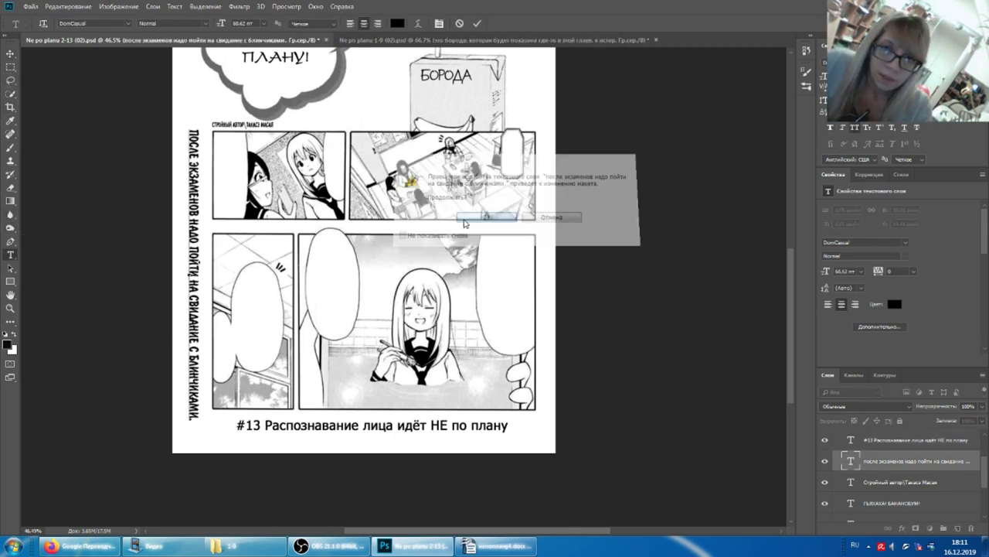
key("ctrl+a")
type("ЭТО ЧЕСТЬ ДЛЯ МЕНЯ СНОВА ВСТРЕТИТЬСЯ С ВАМИ В ЭТОМ МЕСЯЦЕ")
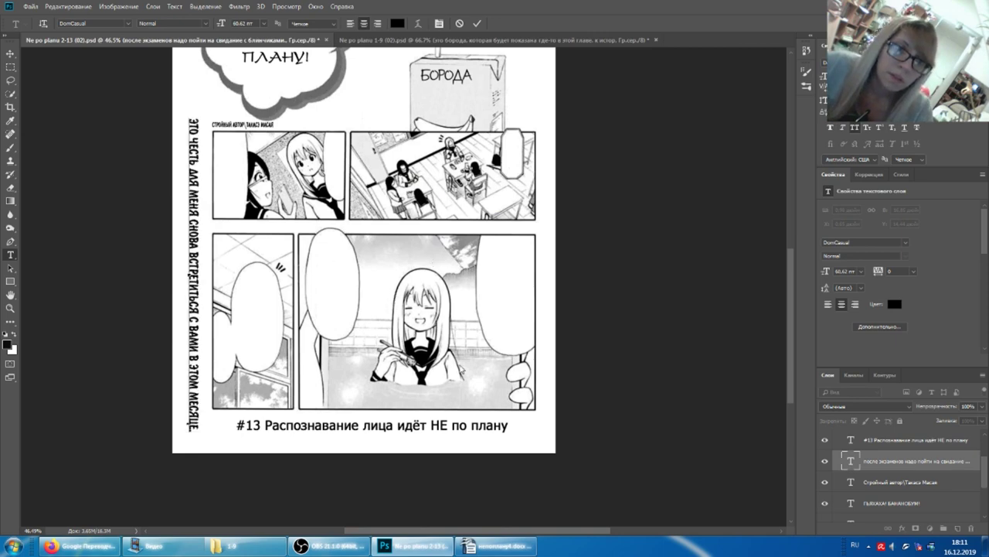
key("ctrl+Return")
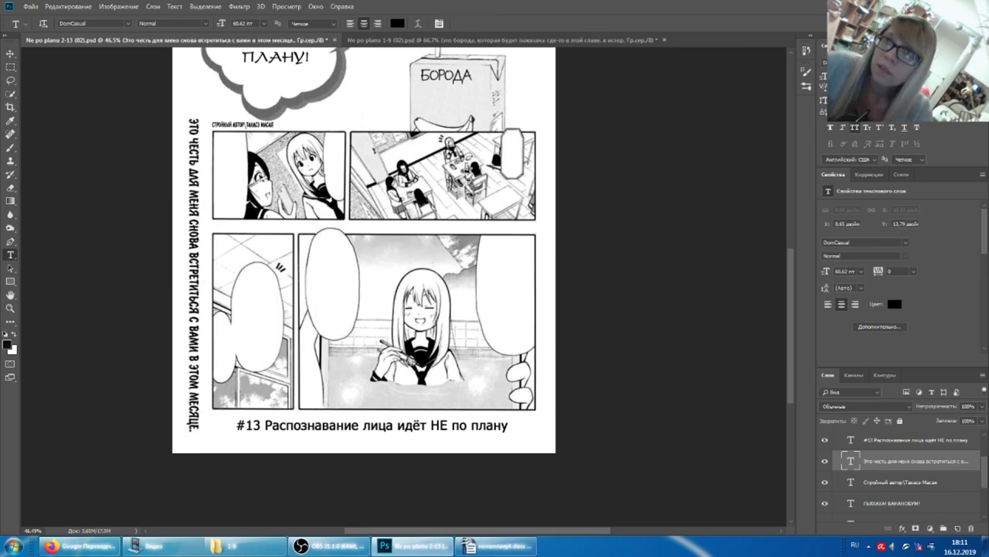
type("32")
key("Return")
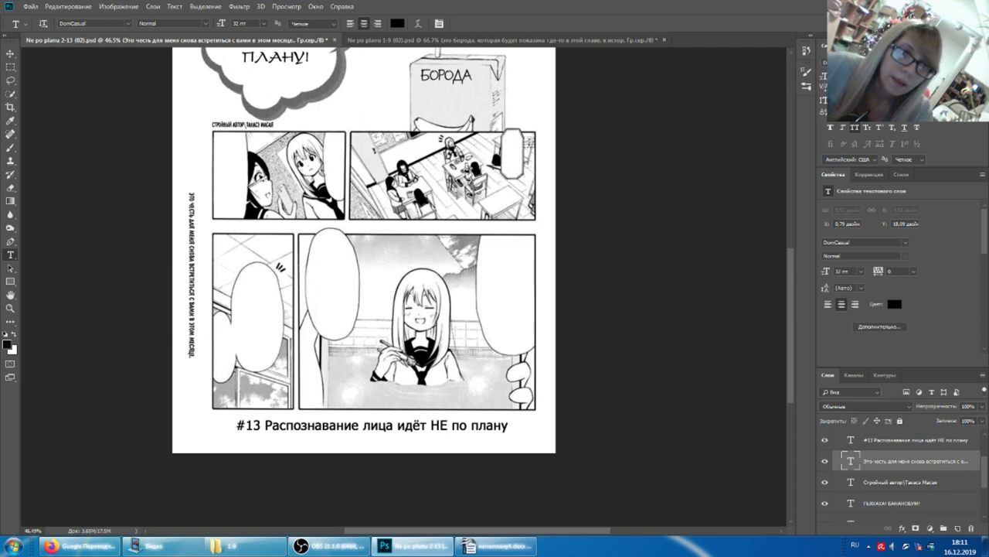
- Enlarge the caption and author credit together, reposition both, and save the file
left_click(886, 482, "shift")
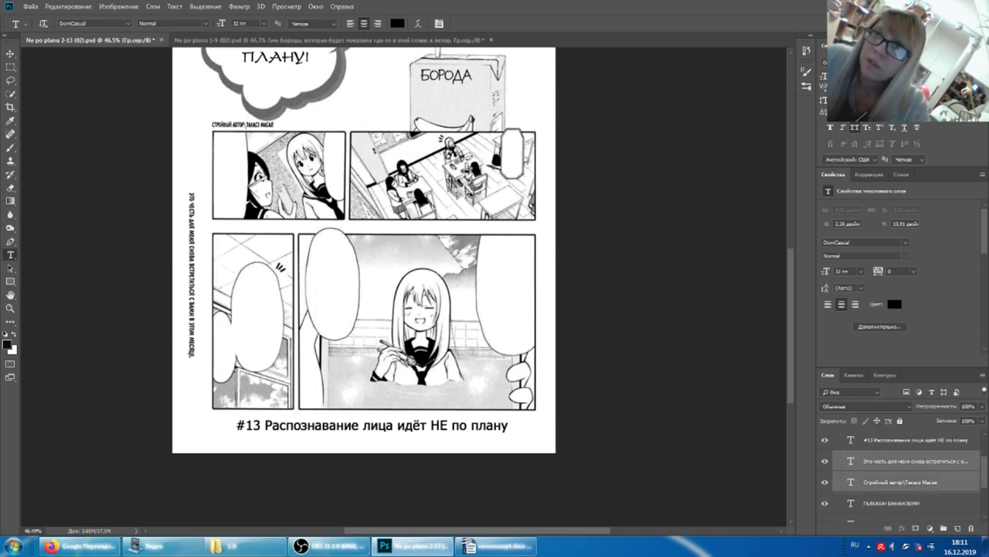
key("ctrl+shift+period")
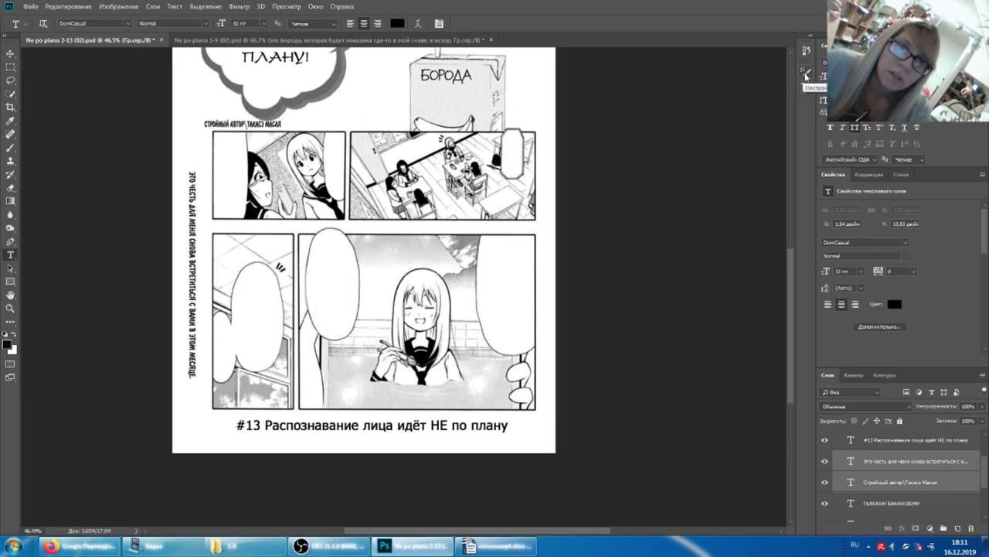
key("ctrl+shift+period")
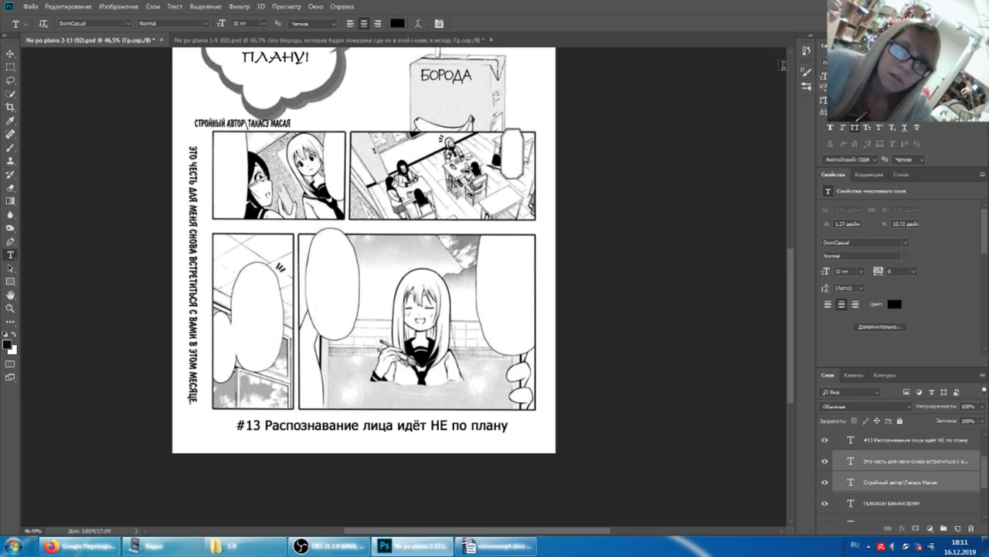
left_click(246, 129)
left_click_drag(263, 101, 283, 103)
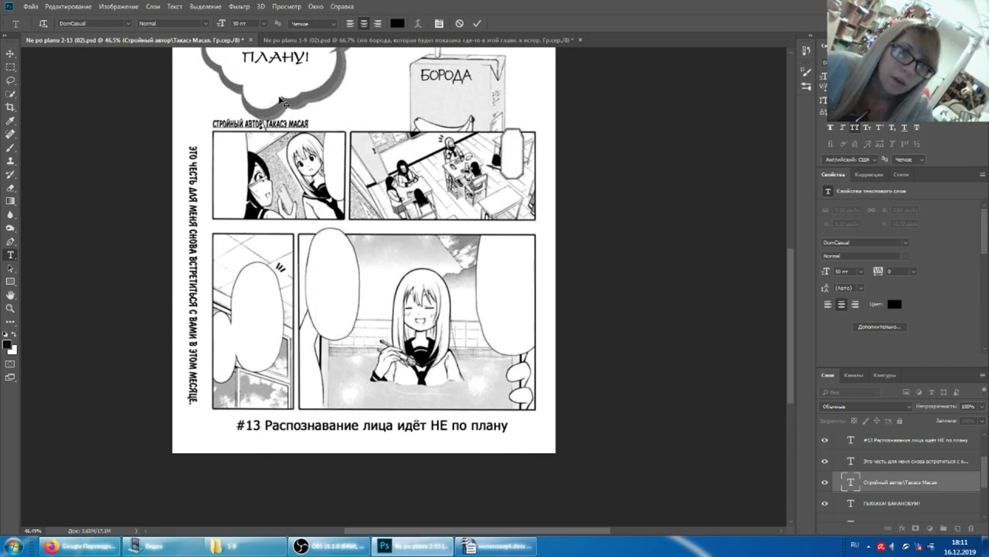
left_click(873, 463)
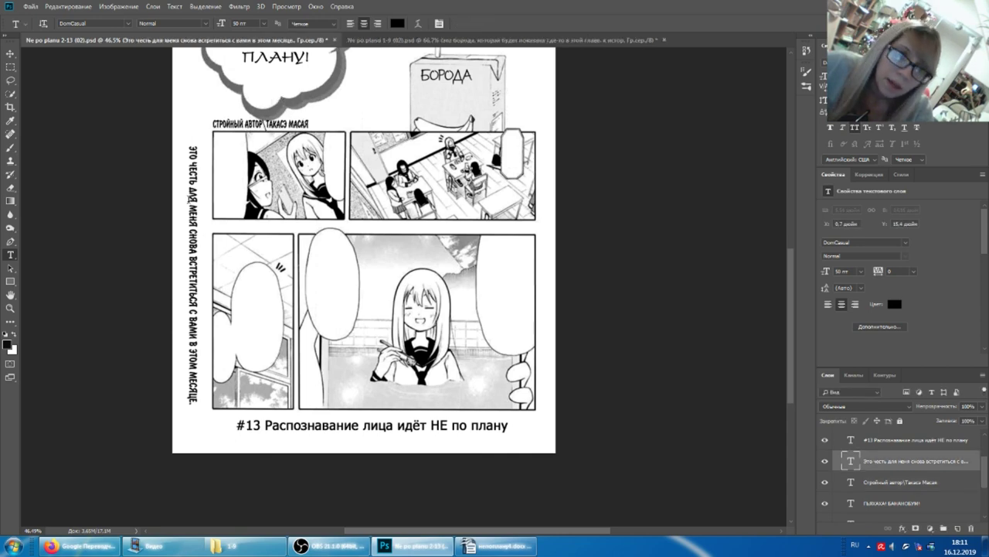
left_click_drag(225, 183, 236, 183)
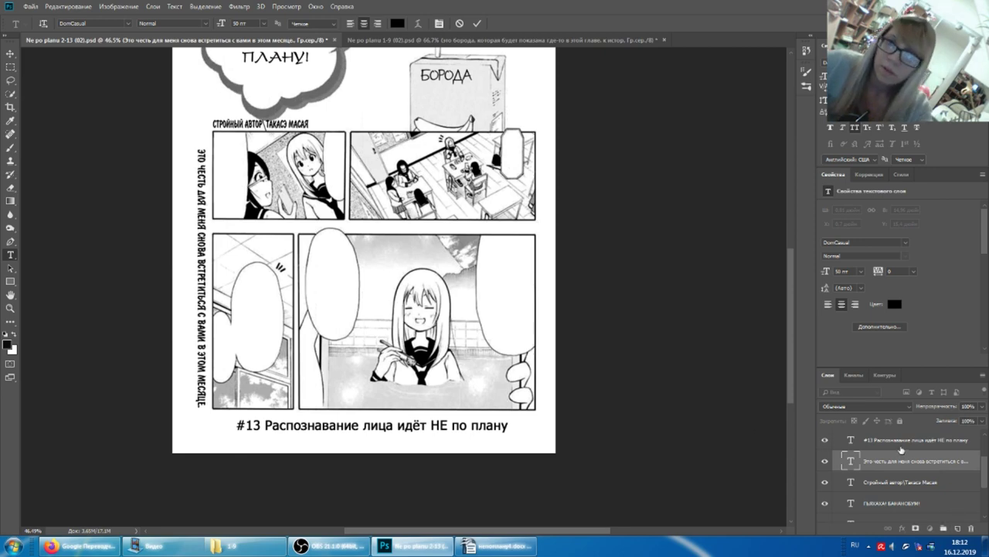
left_click(598, 349)
key("ctrl+s")
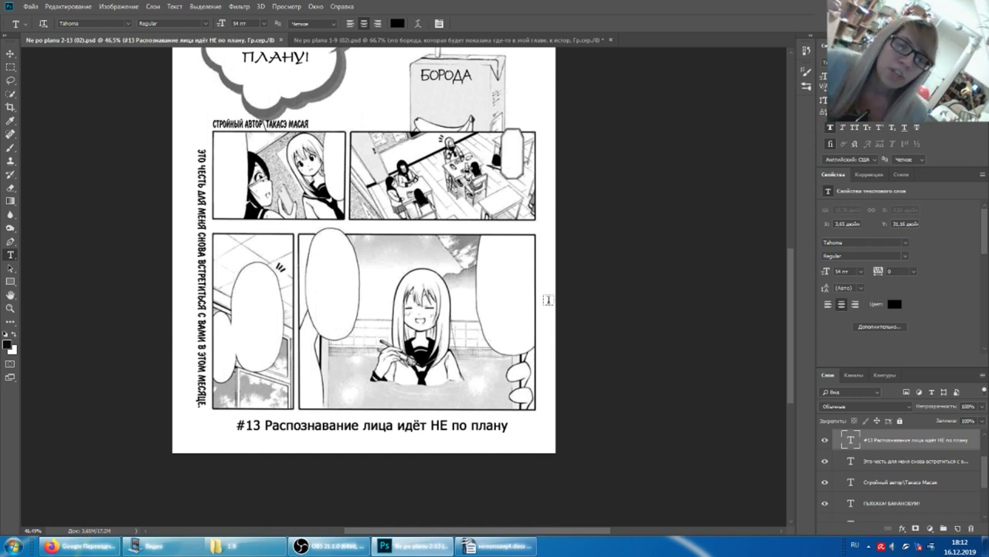
- Zoom in and delete the БОРОДА label text layer on the juice box
scroll(542, 312, "up", 3)
scroll(543, 312, "up", 3)
left_click(468, 274)
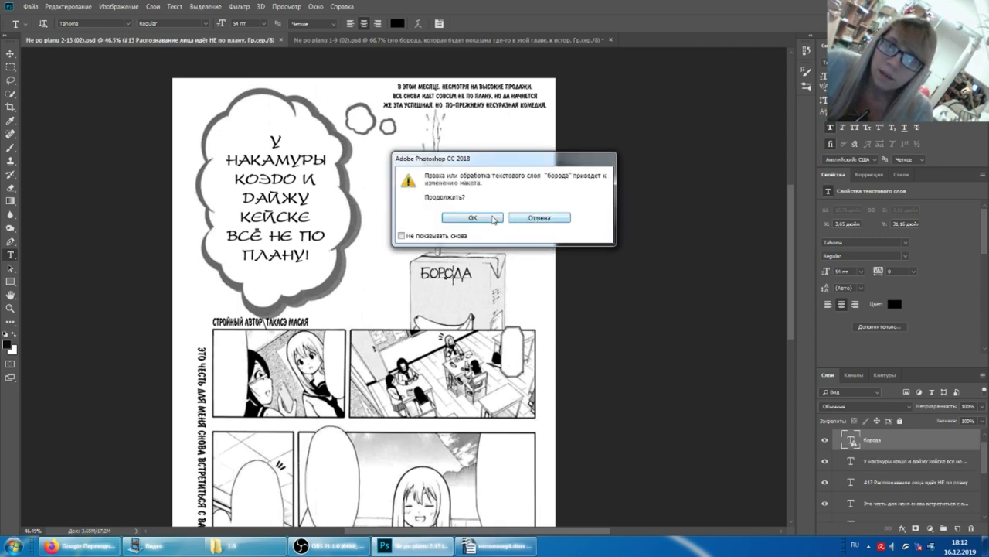
left_click(538, 218)
key("Delete")
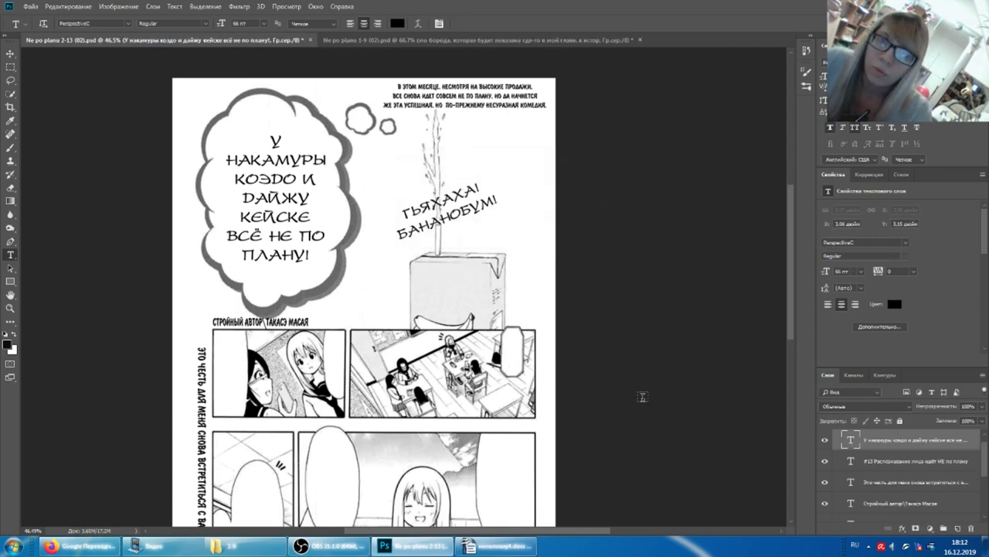
- Zoom out, glance at the other open manga page, and return to the chapter 13 page
scroll(473, 298, "down", 1)
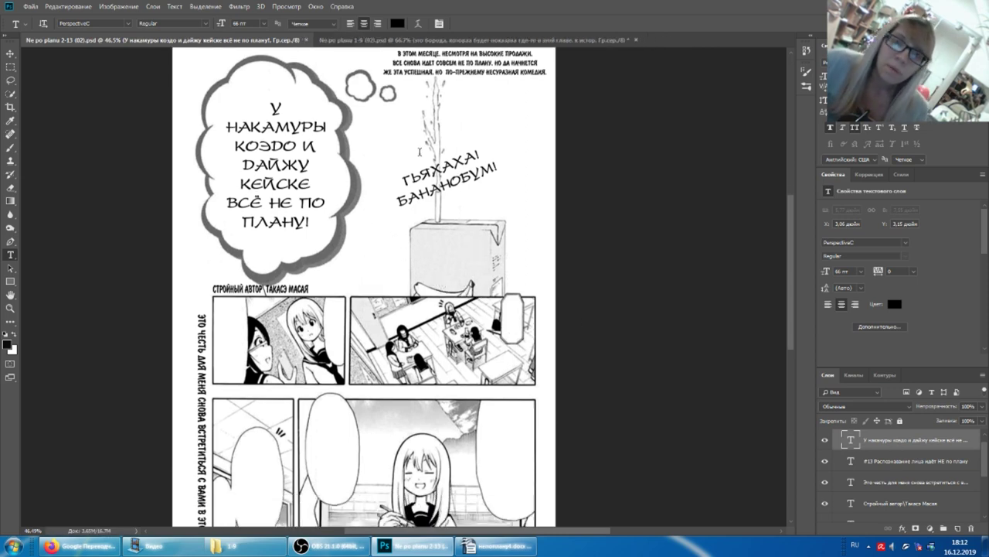
scroll(234, 181, "down", 2)
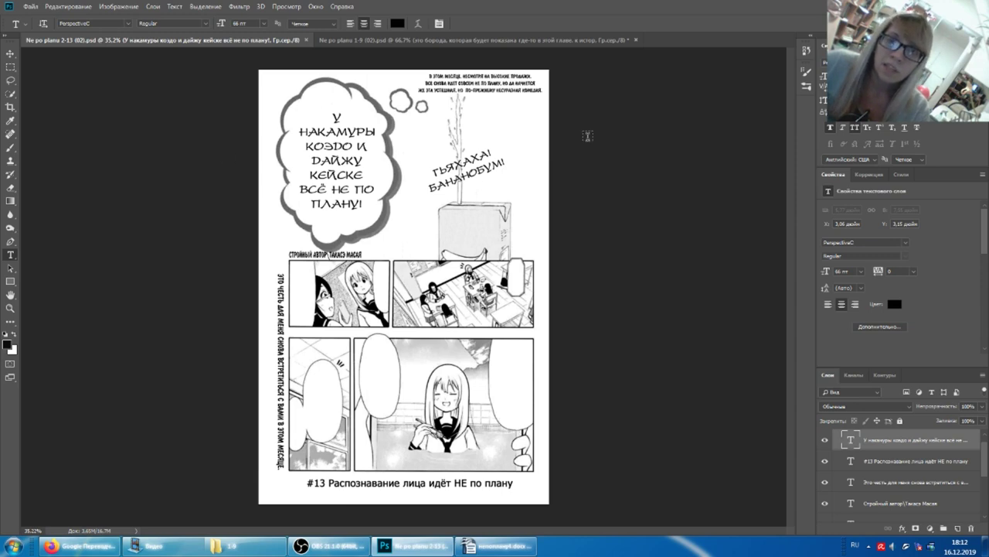
left_click(407, 40)
left_click(250, 40)
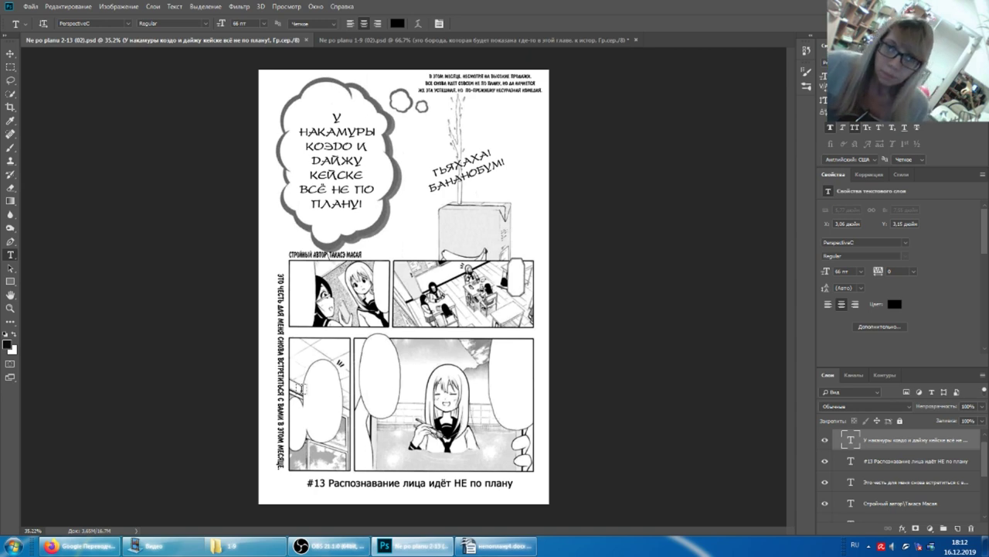
left_click(412, 486)
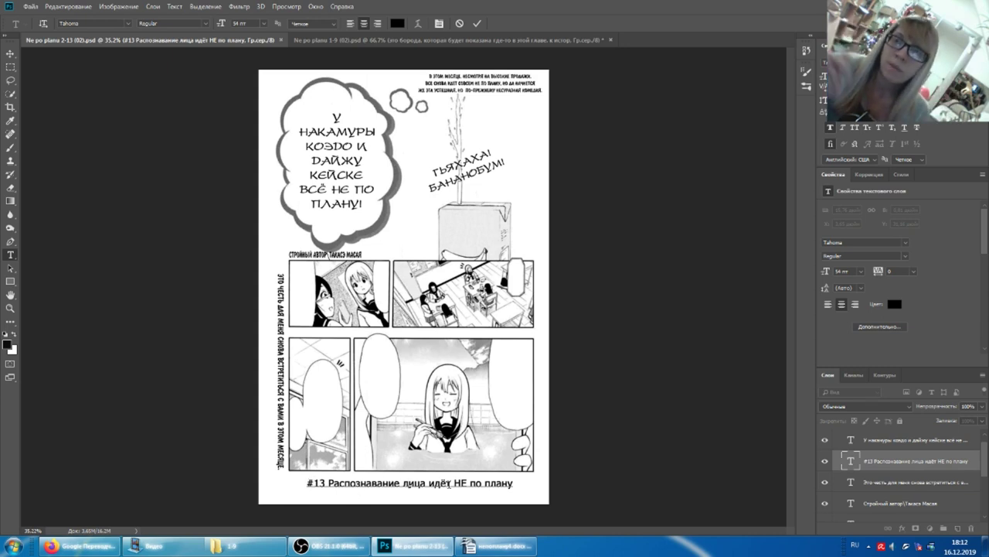
left_click(384, 40)
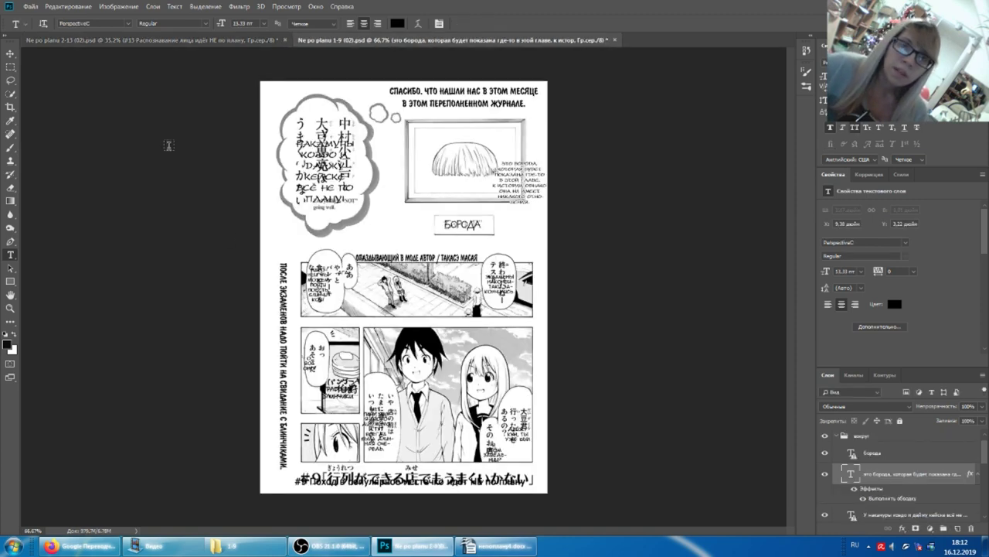
left_click(111, 41)
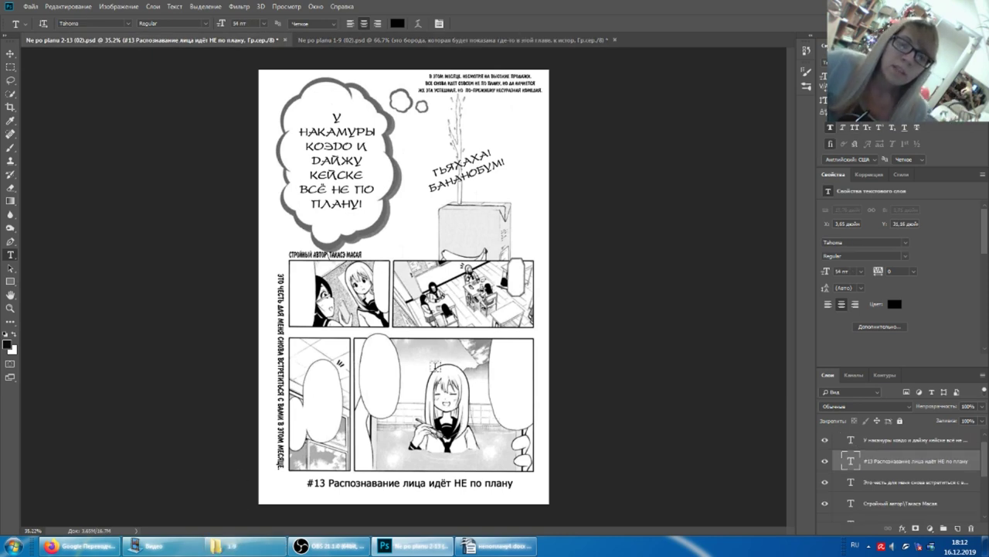
left_click(428, 484)
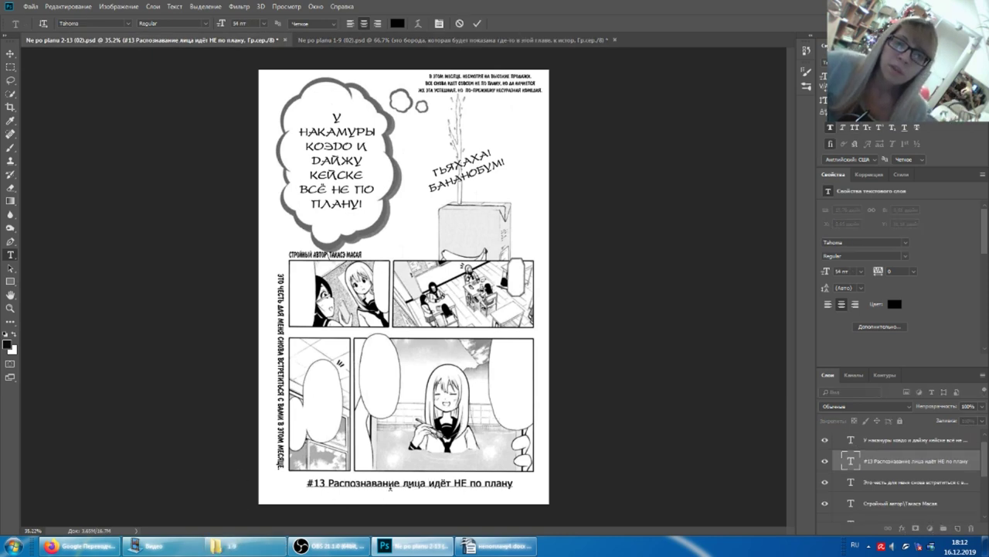
key("ctrl+Return")
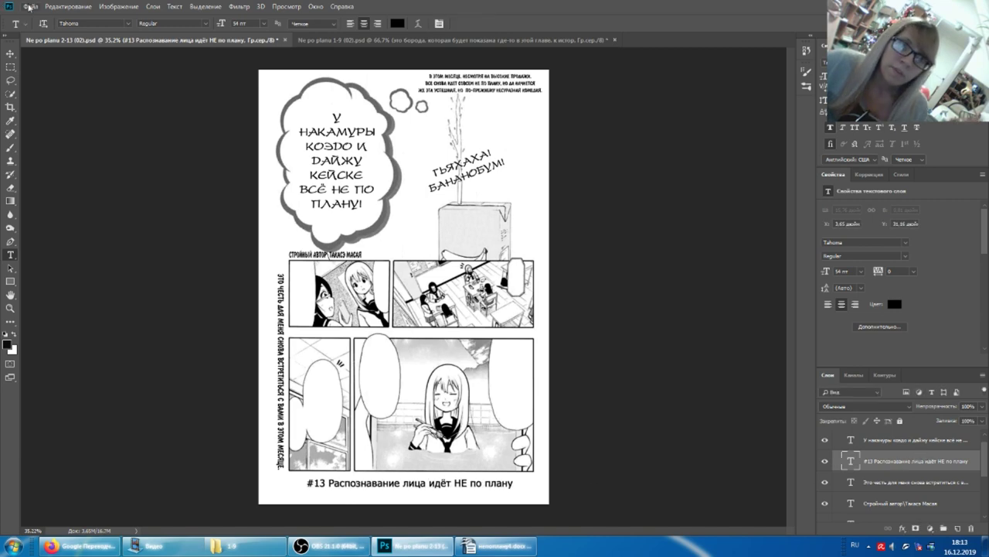
- Apply, then delete, the saved horizontal text preset in the type preset list
left_click(19, 24)
left_click(24, 29)
left_click(23, 29)
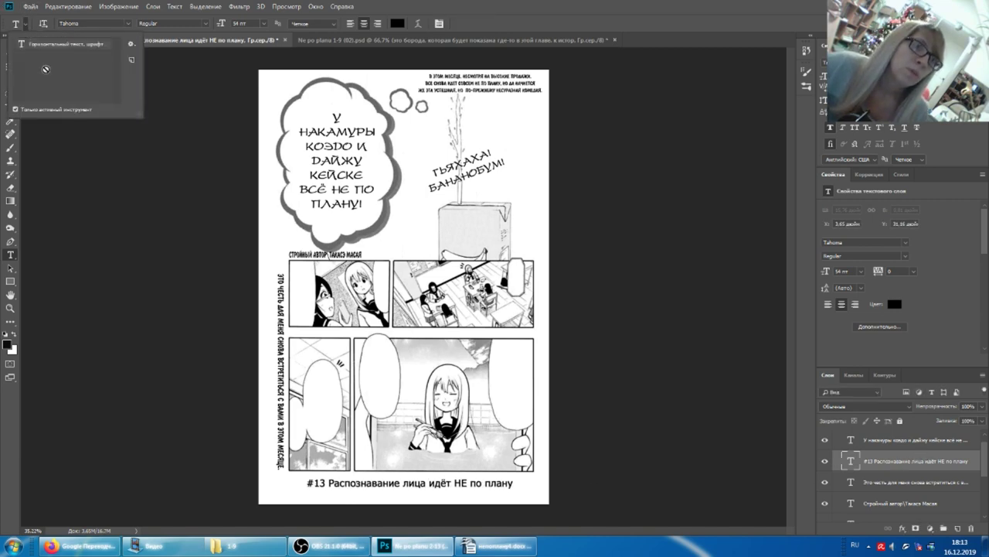
left_click(85, 47)
right_click(73, 46)
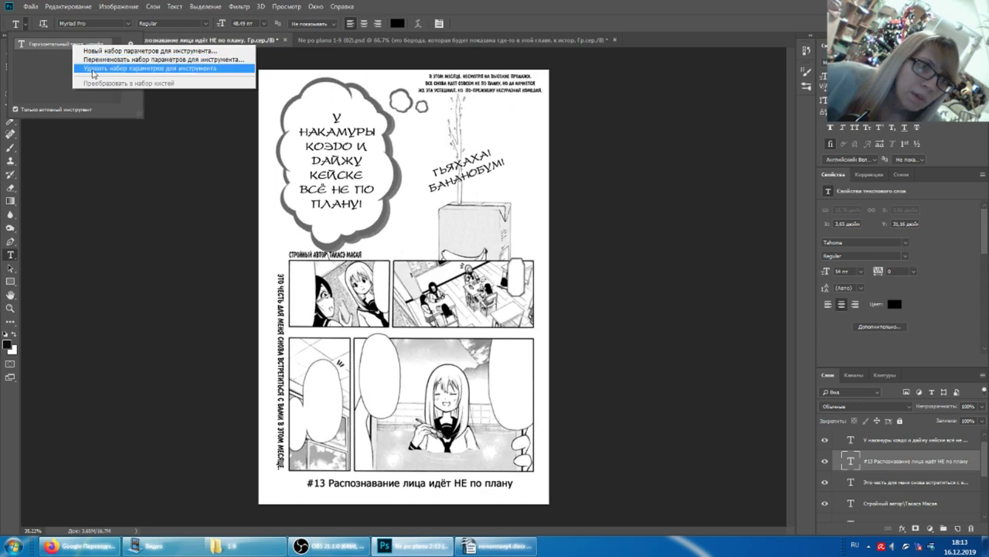
left_click(93, 70)
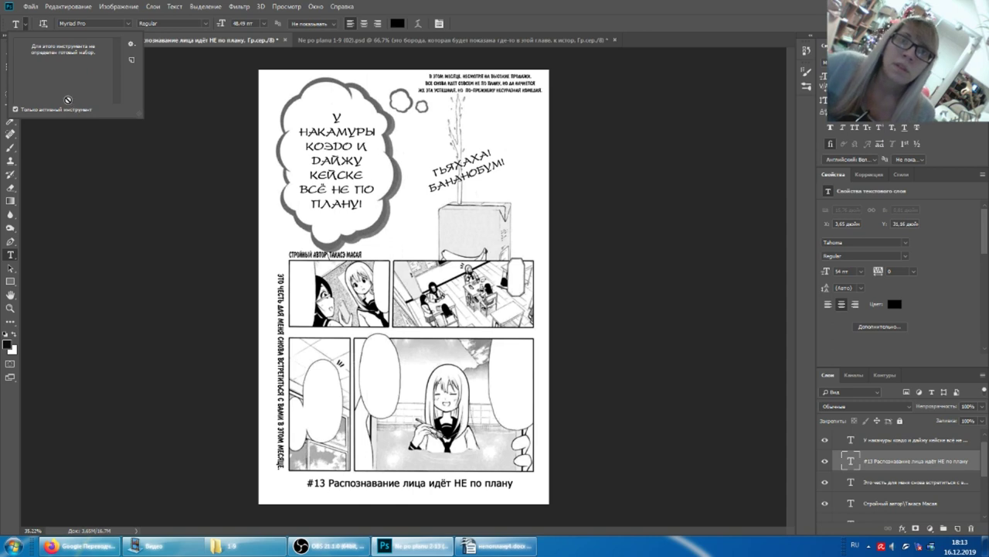
left_click(917, 464)
- Save the chapter title's Tahoma 54 pt style as type preset 'Глава Накамура'
left_click(466, 484)
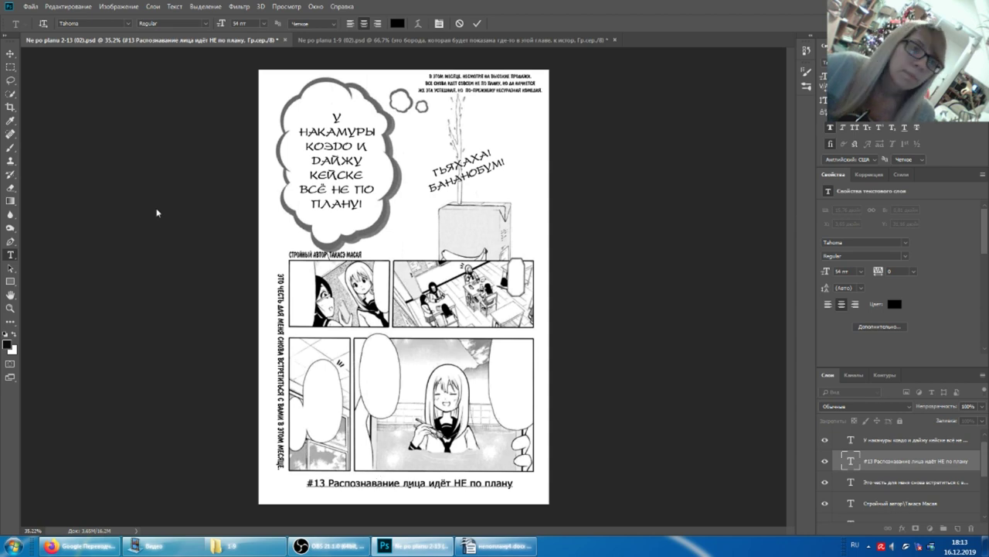
left_click(932, 461)
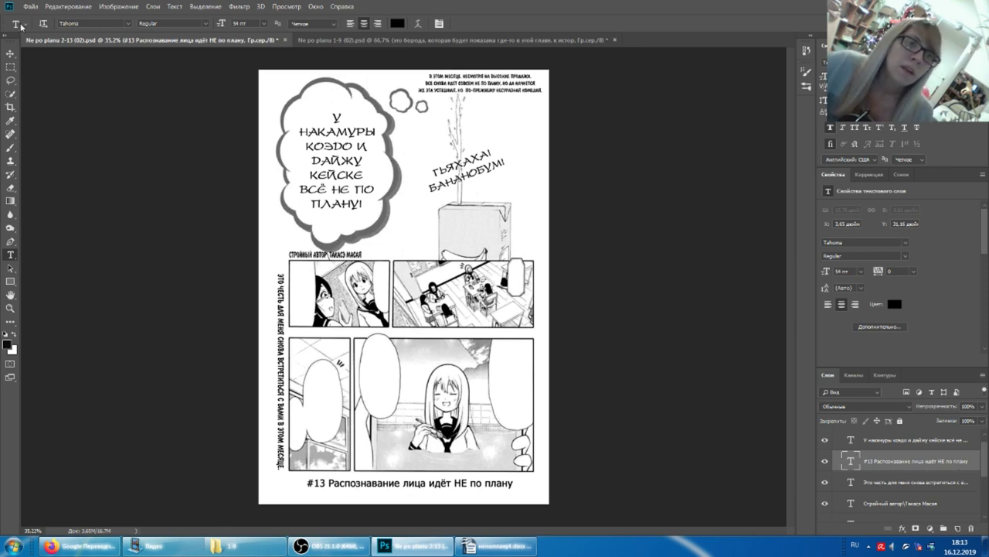
left_click(24, 26)
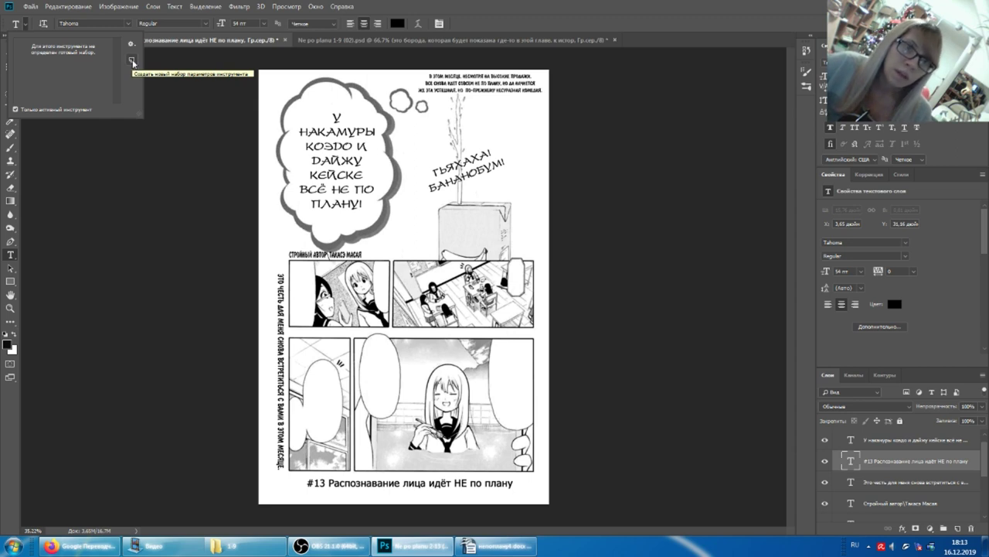
left_click(132, 62)
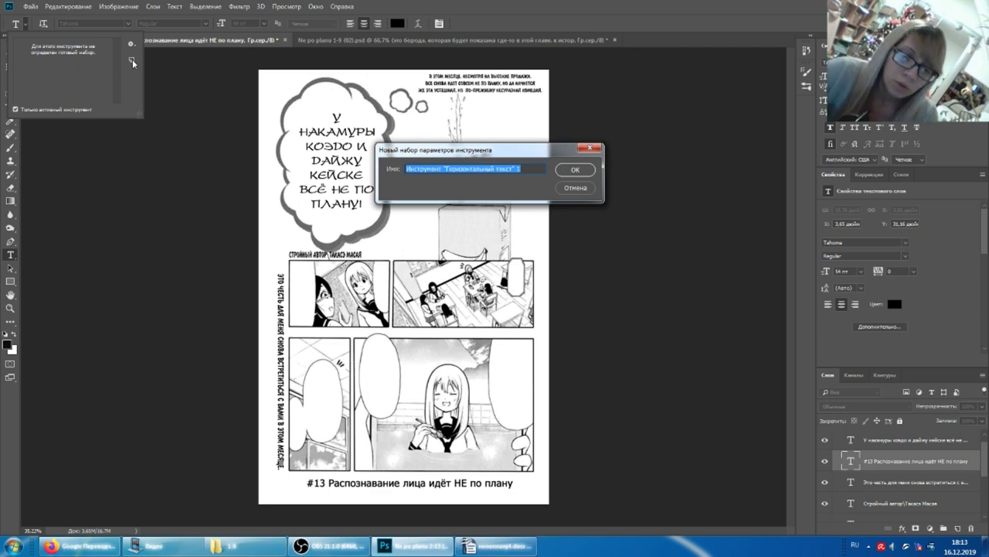
type("Глава Накам")
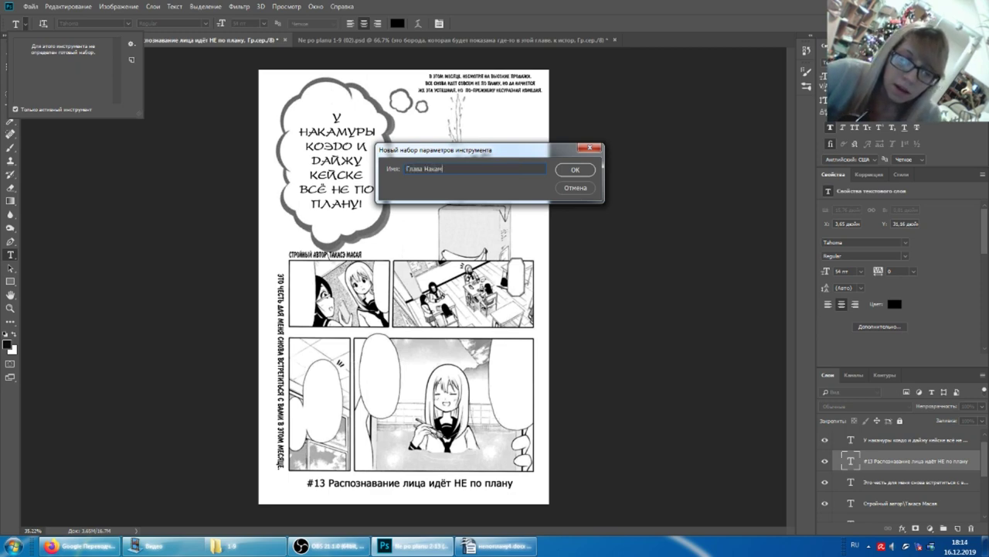
type("а")
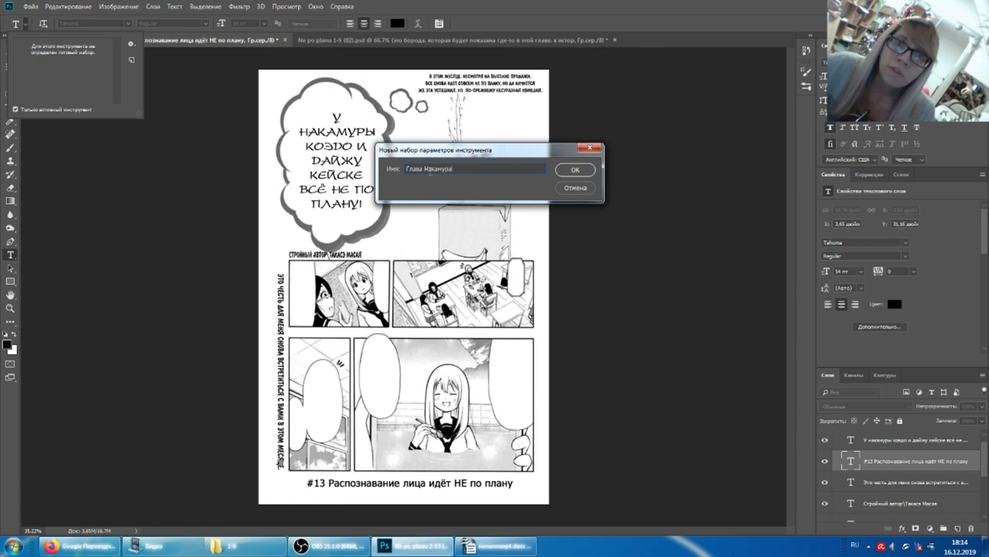
left_click(574, 171)
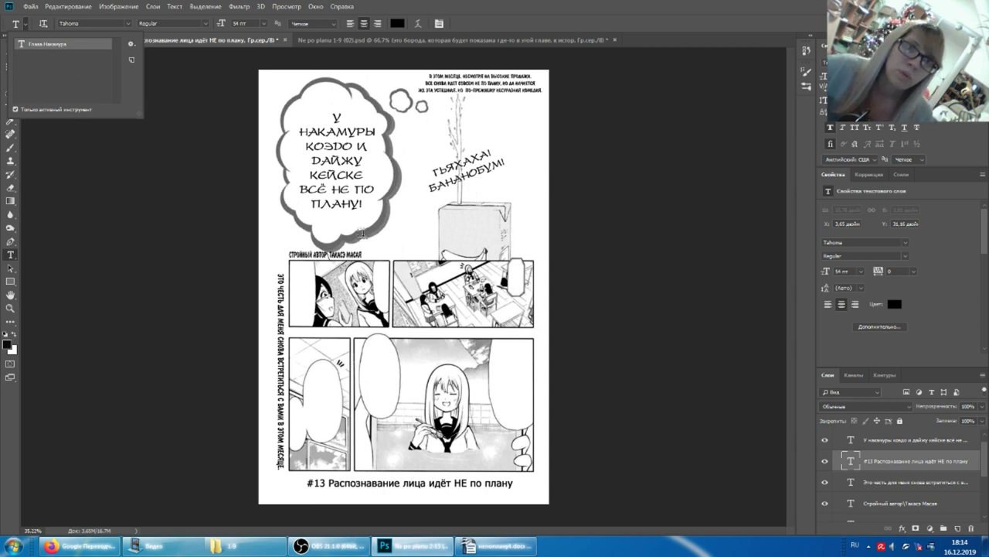
left_click(958, 481)
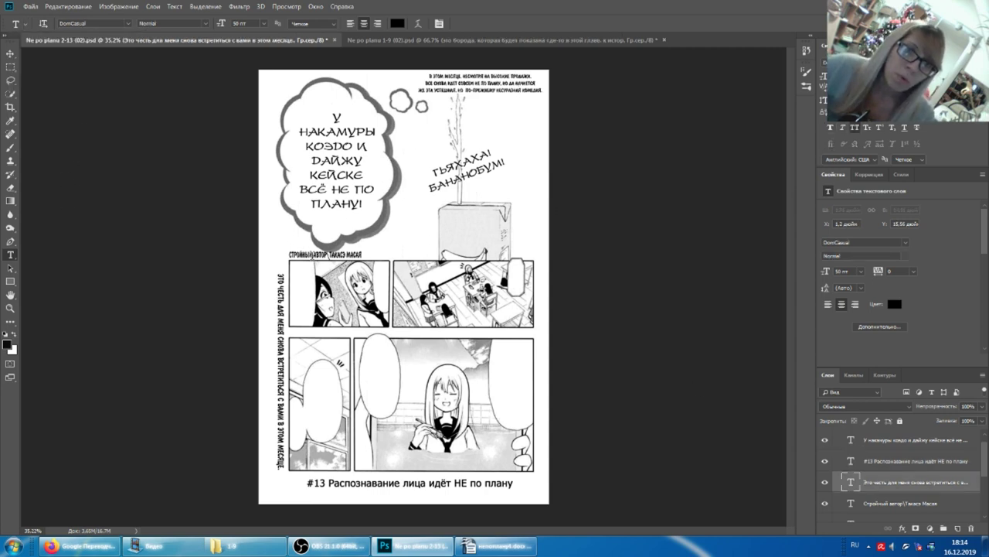
- Select the author credit, then move to the vertical 'Это честь' side-note text layer
left_click(304, 254)
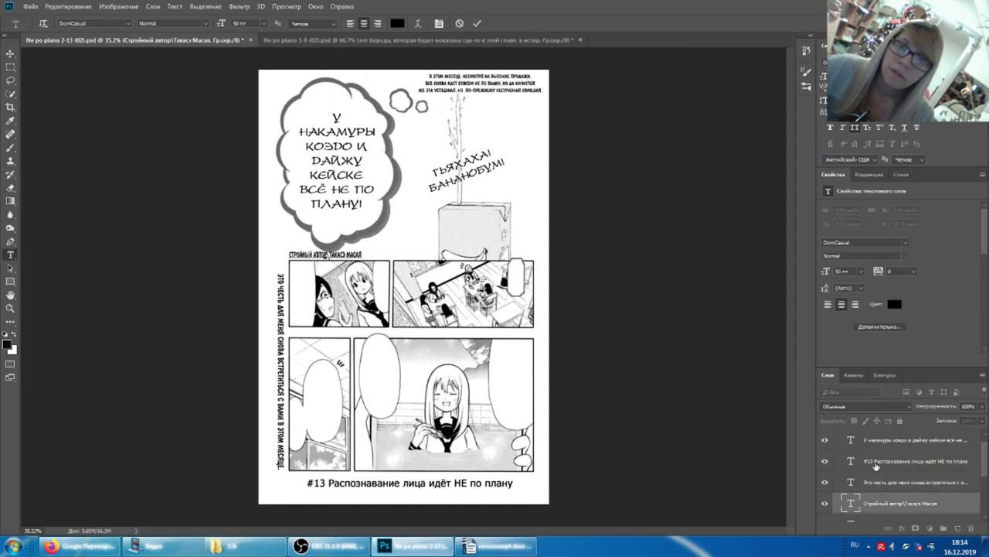
left_click(873, 503)
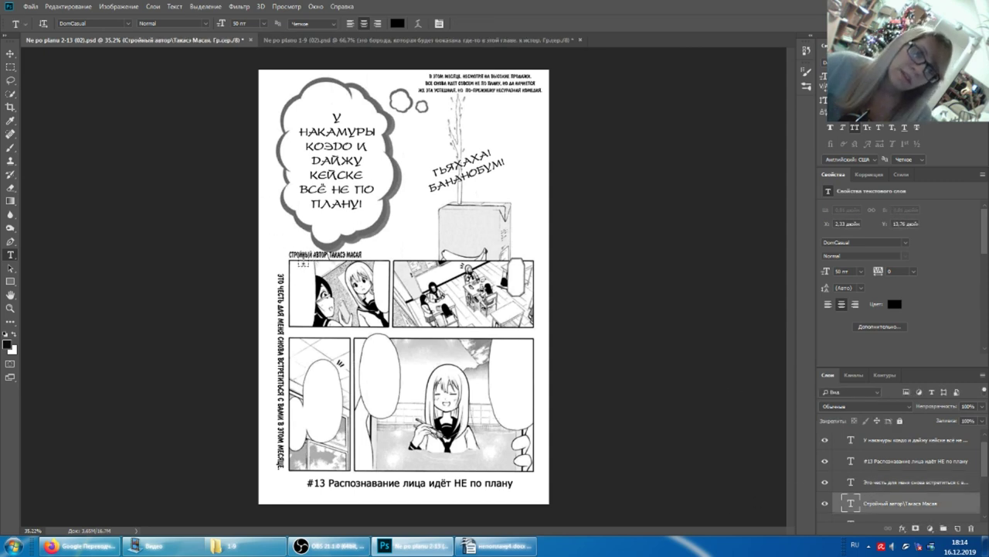
left_click(301, 256)
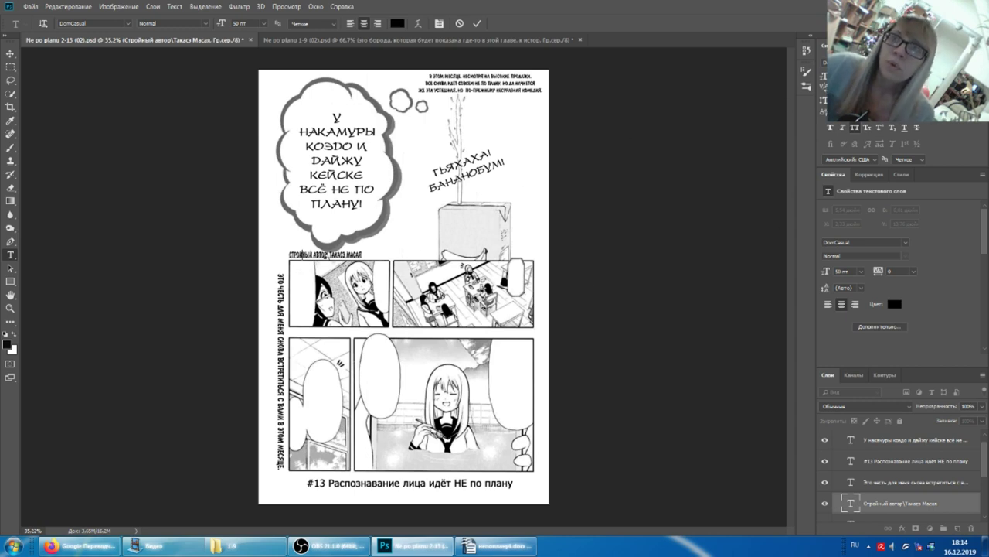
key("ctrl+Return")
key("alt+bracketright")
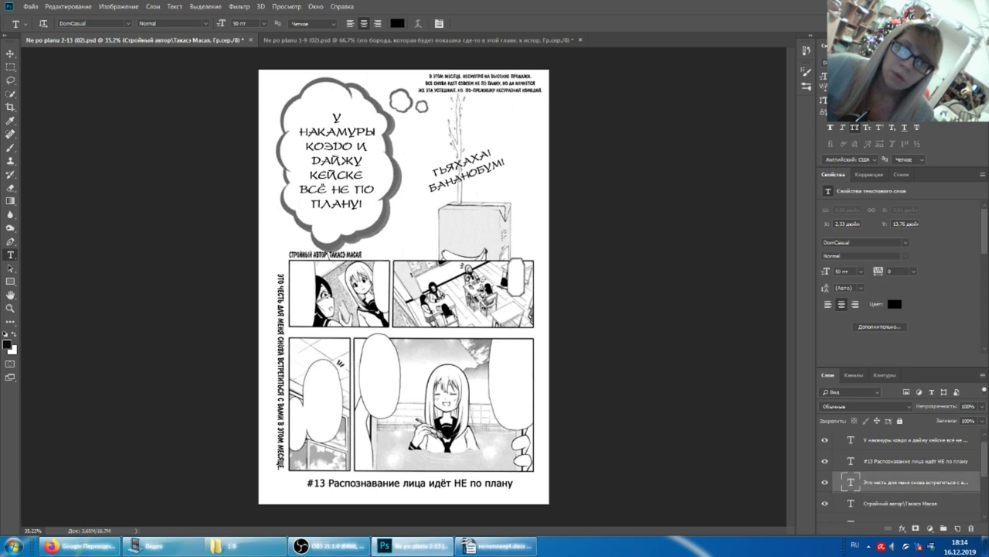
key("Return")
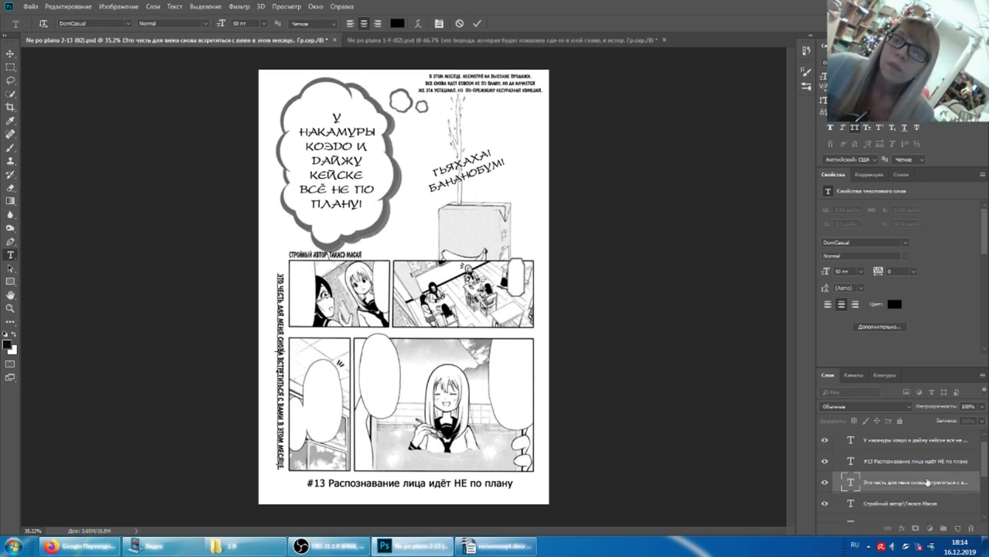
left_click(914, 480)
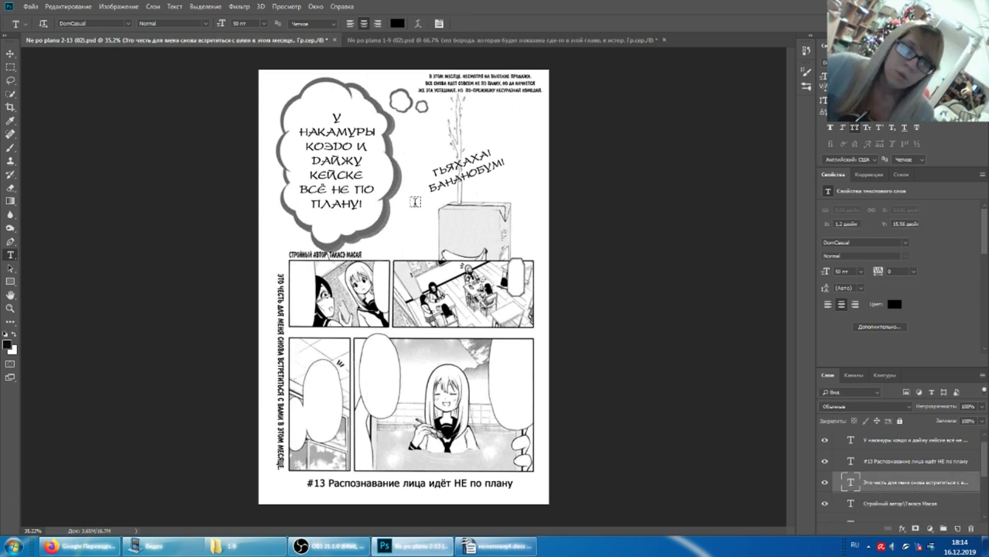
- Save the DomCasual 50 pt side-note style as preset 'Накамура - приписки сбоку'
left_click(24, 25)
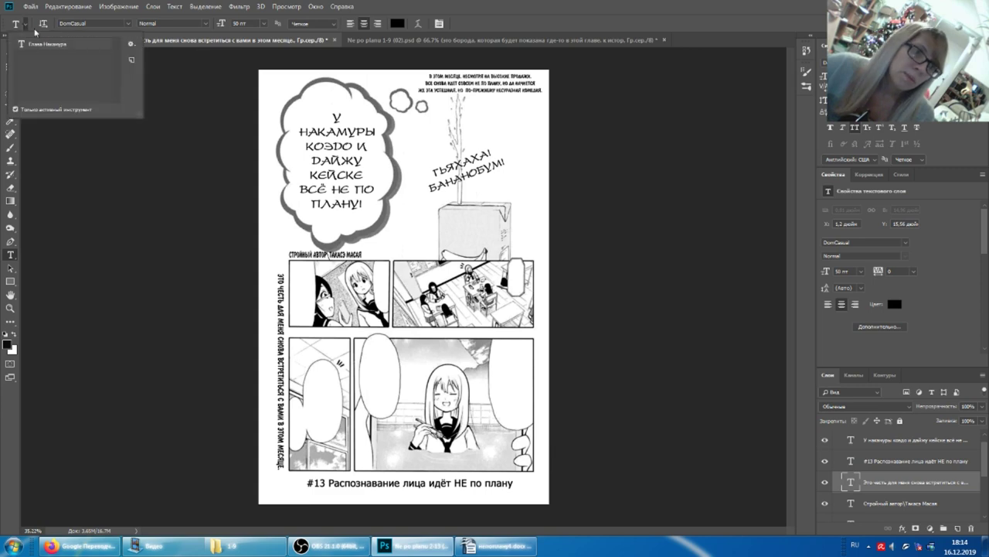
left_click(132, 60)
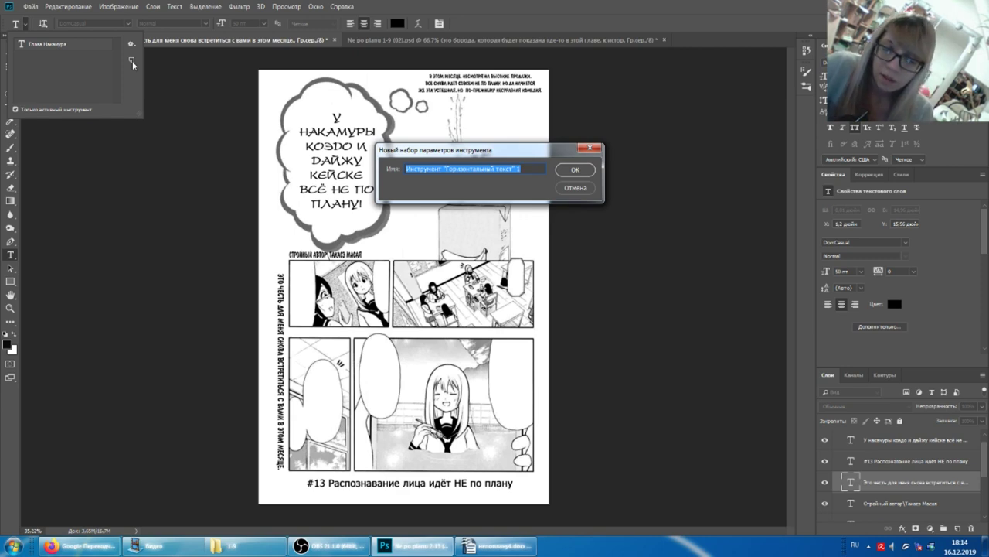
type("Пр")
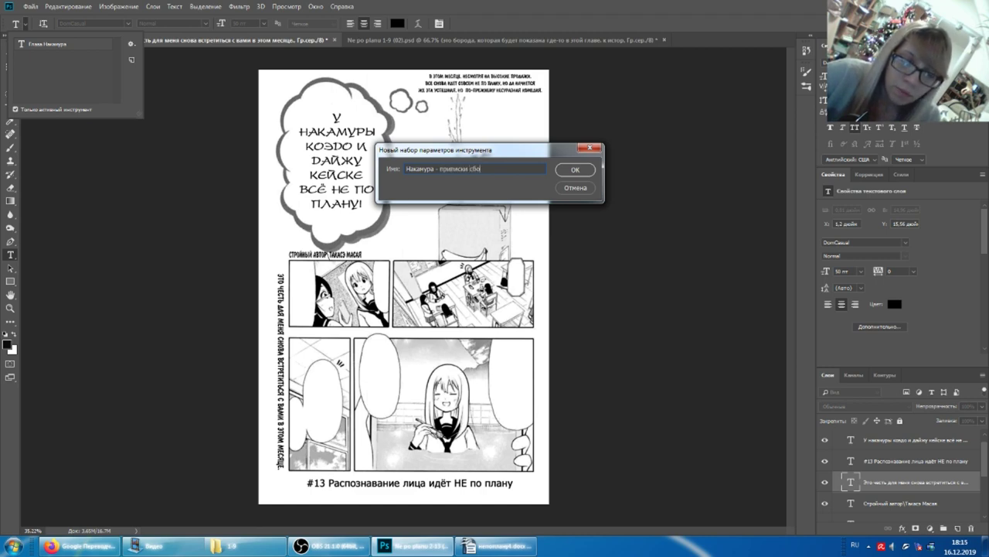
key("Return")
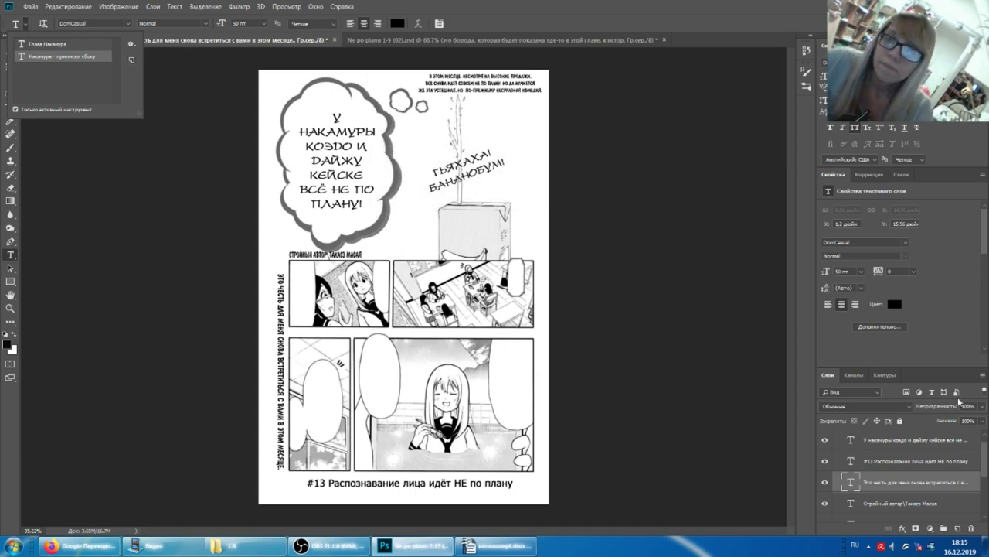
left_click(891, 487)
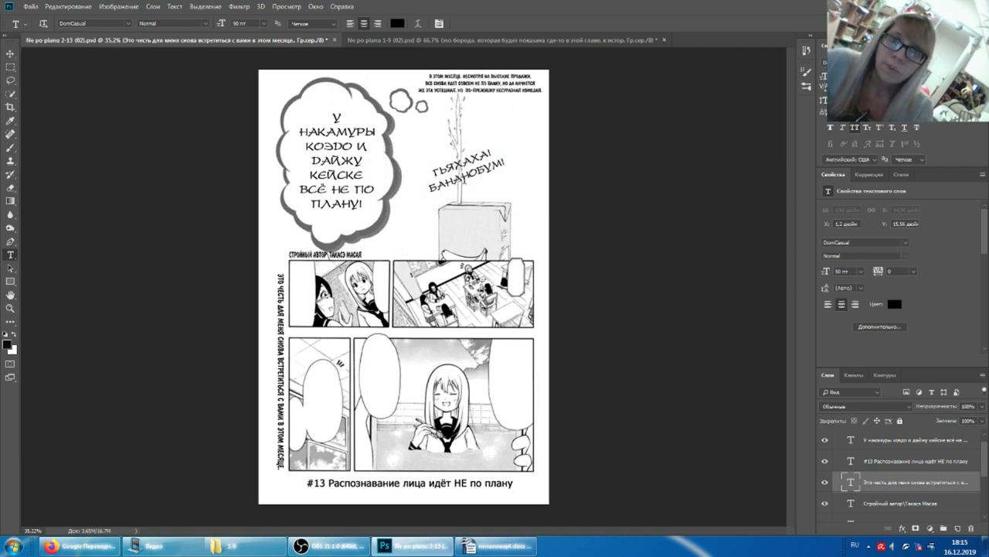
left_click(467, 174)
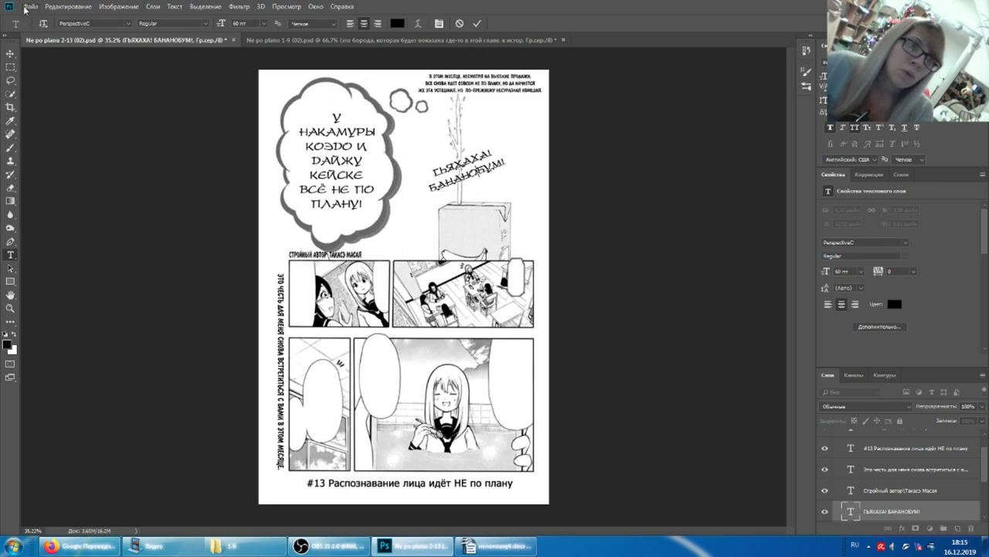
- Store the PerspectiveC 60 pt sound-effect style as preset 'Накамура - Фраза на первой странице'
left_click(897, 516)
left_click(25, 25)
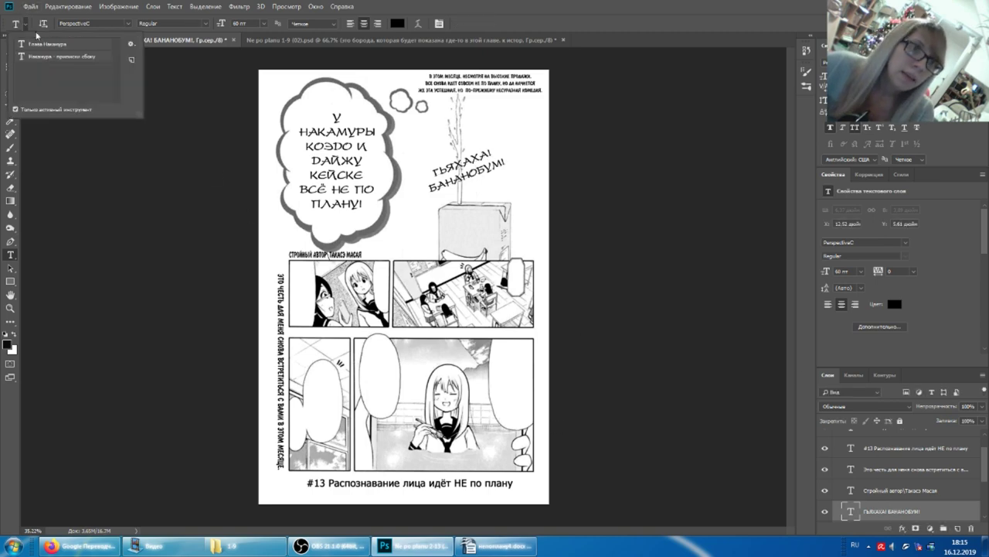
left_click(131, 58)
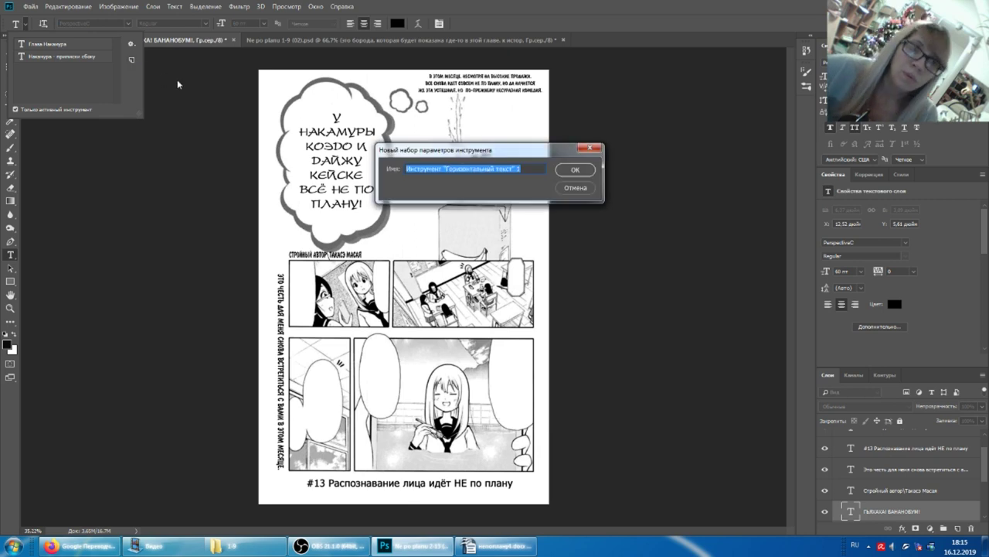
type("Накамура")
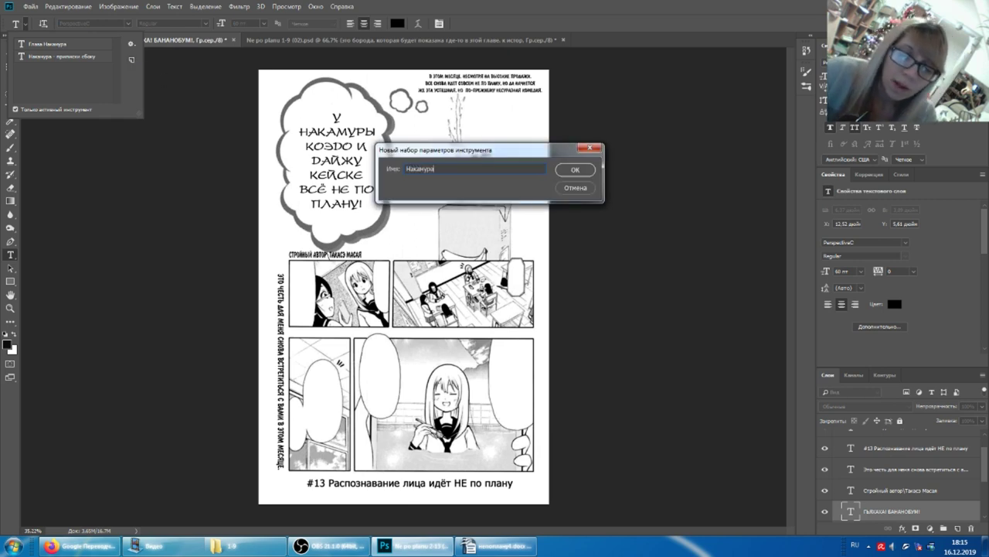
type(" -")
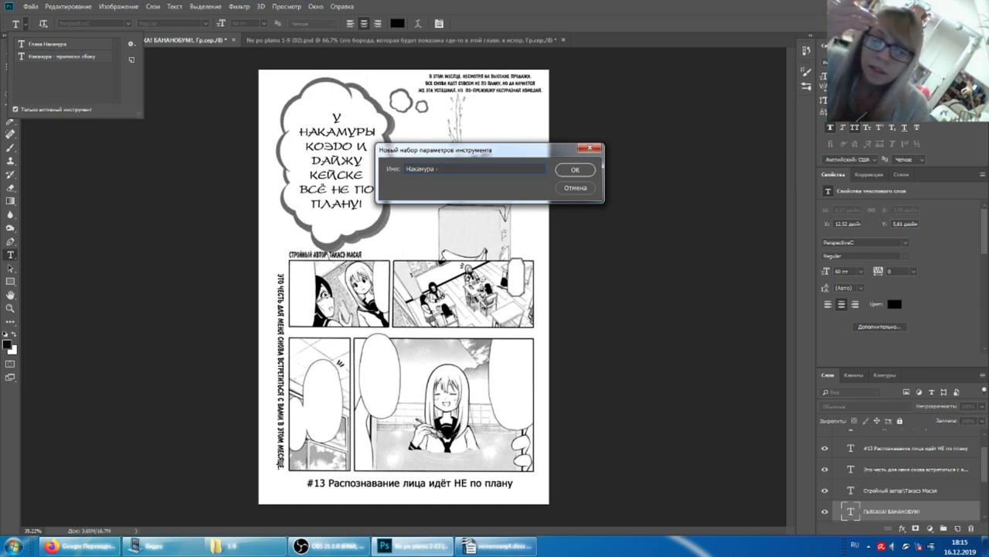
type("Фраза на пер")
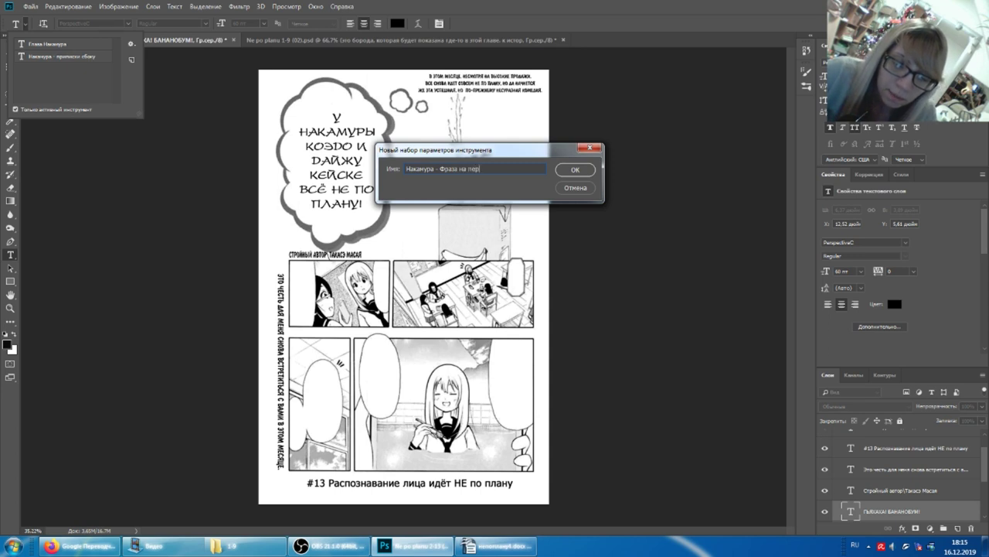
type("е")
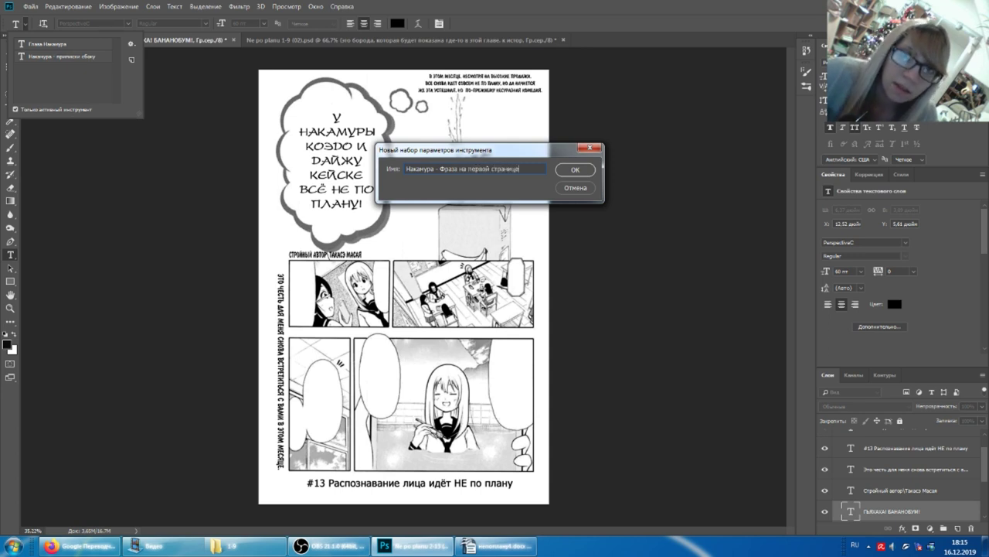
left_click(577, 172)
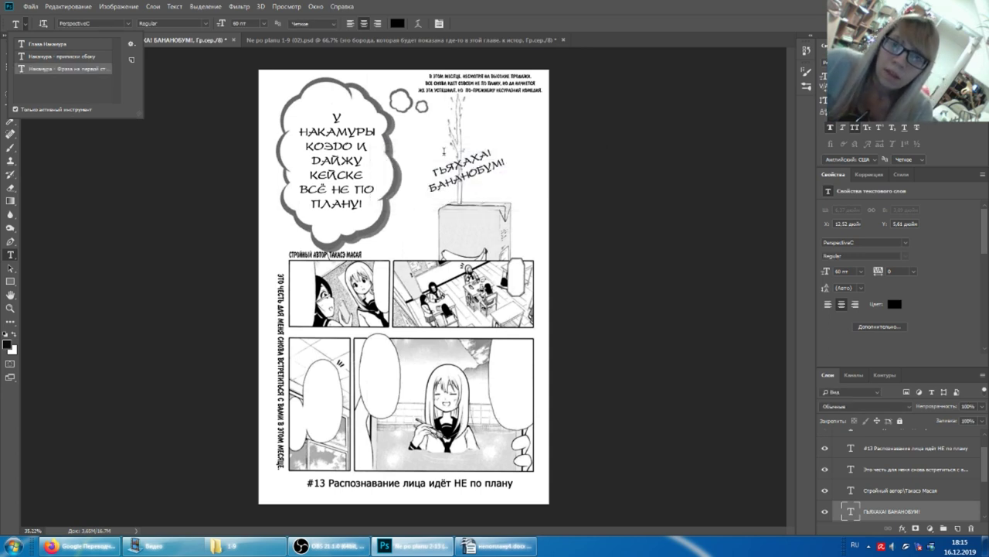
left_click(871, 511)
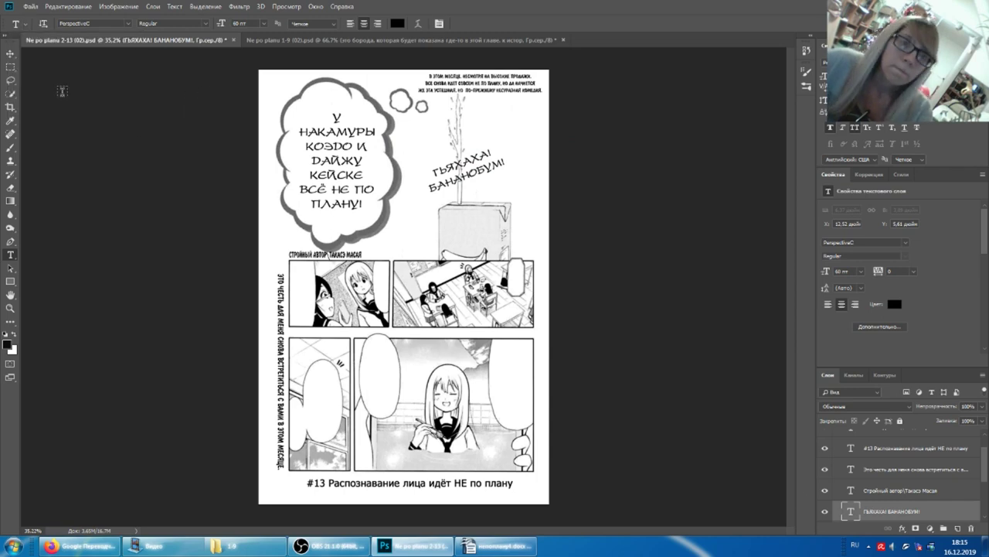
- Show the original Japanese label layer, zoom into the juice box, then switch to the Writer script
scroll(533, 286, "up", 1)
scroll(526, 306, "down", 1)
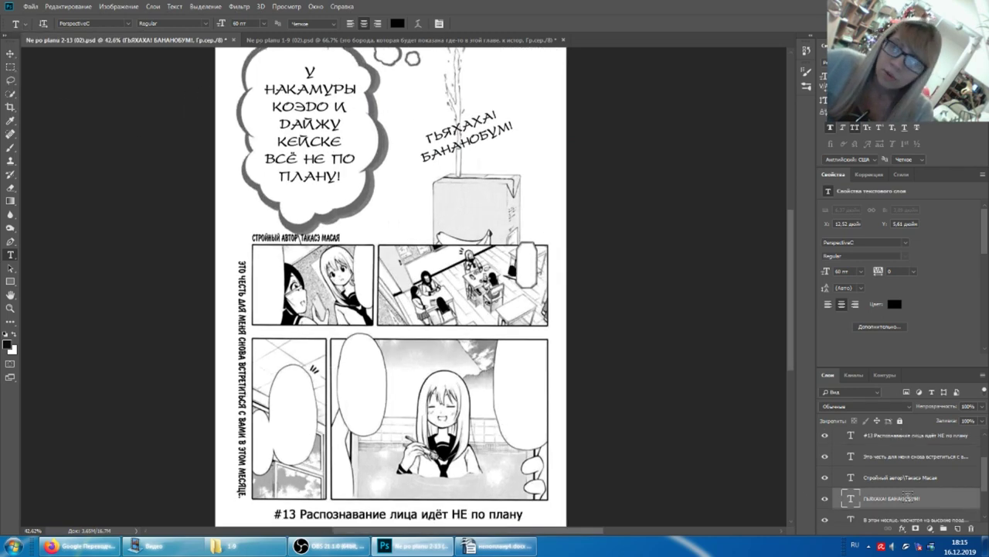
scroll(874, 490, "down", 3)
left_click(824, 491)
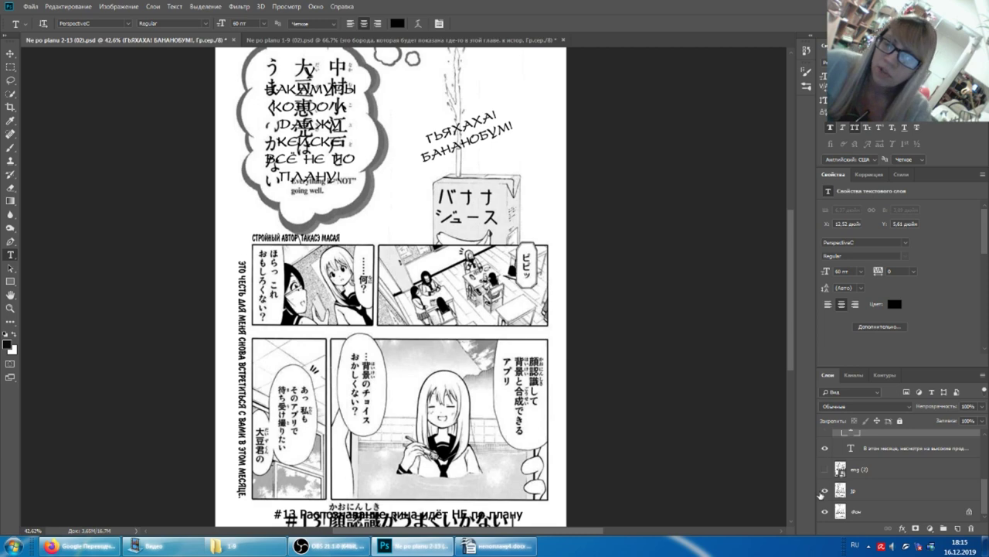
scroll(539, 266, "up", 2)
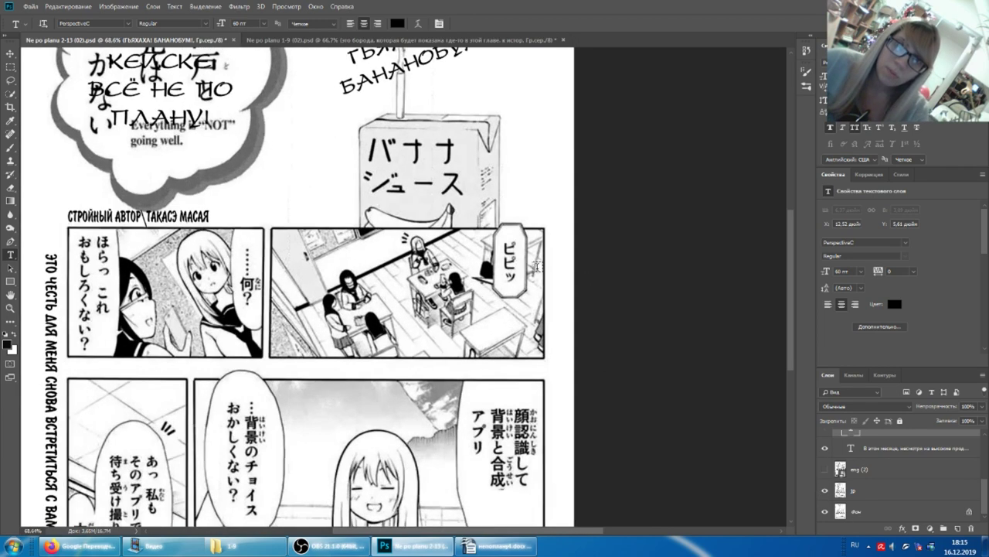
scroll(539, 267, "up", 1)
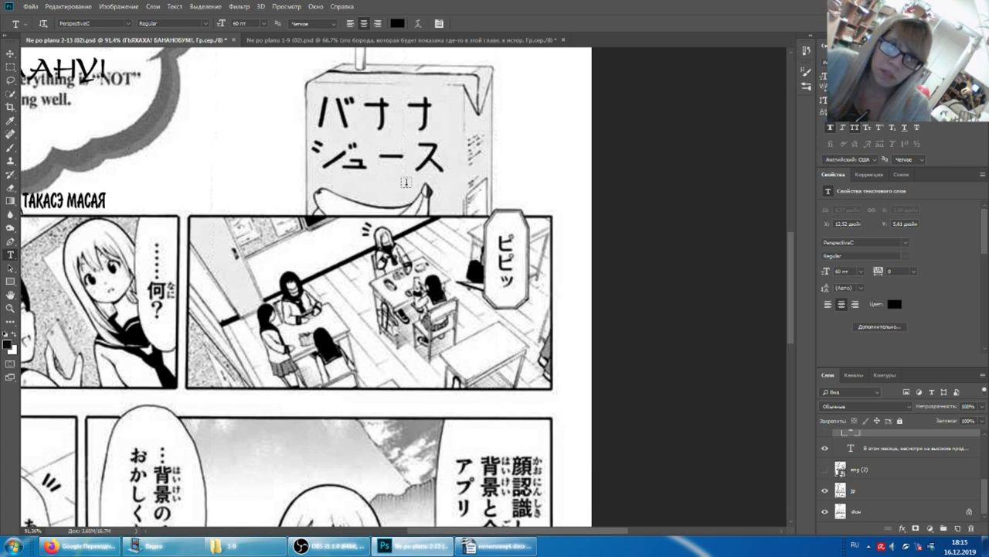
scroll(401, 193, "up", 1)
scroll(384, 206, "up", 1)
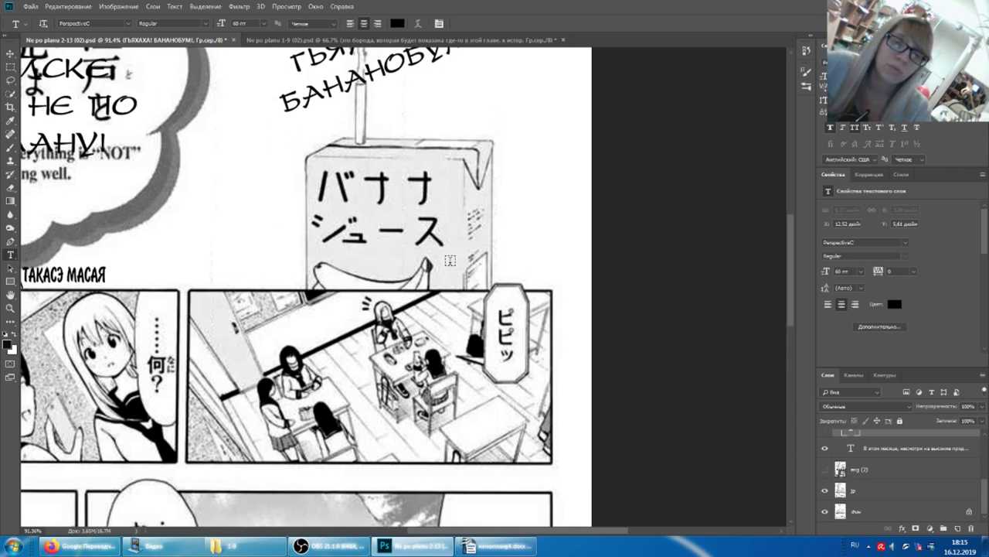
left_click(494, 546)
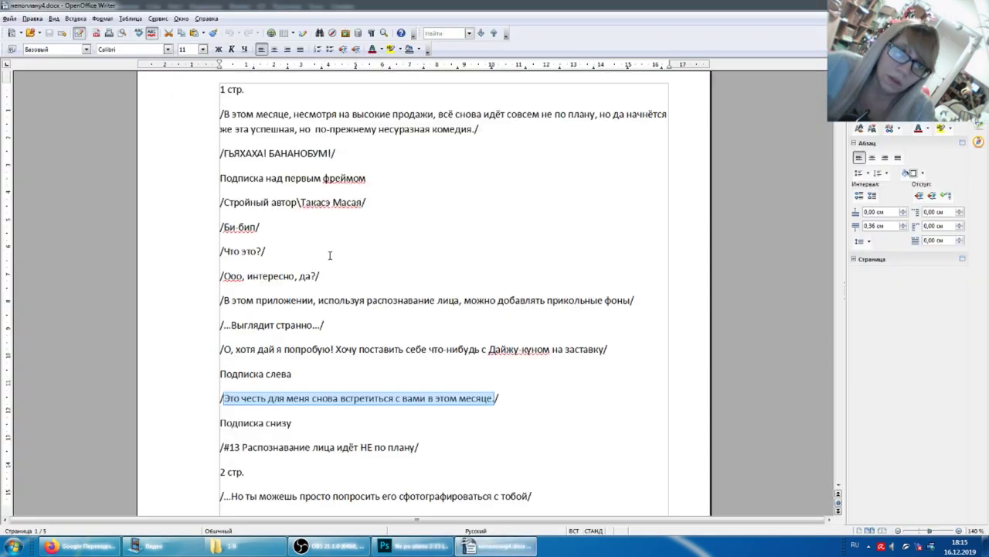
- Scroll through the Writer translation script and go back to the Photoshop page
scroll(256, 294, "down", 2)
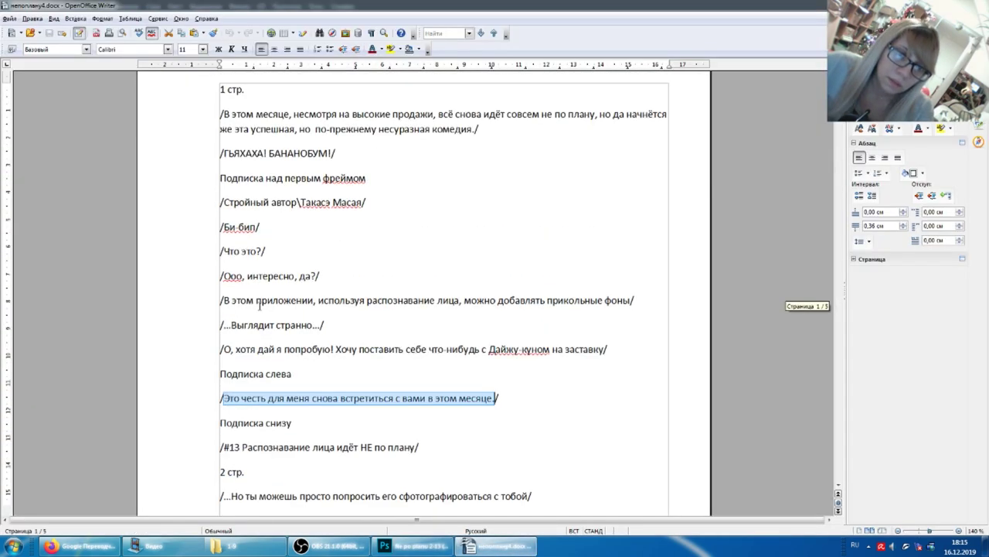
left_click(388, 548)
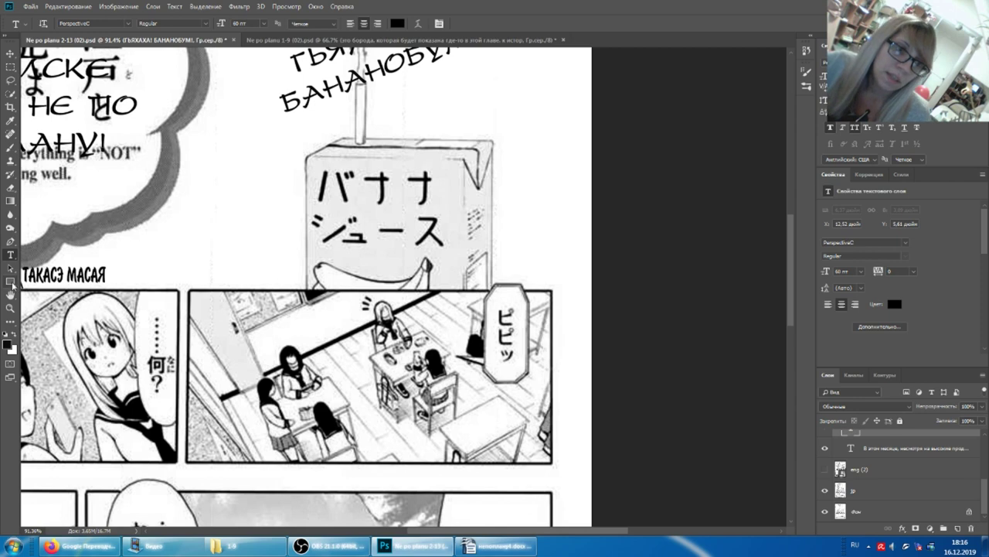
- Add a two-line 'Банановый / сок' text layer and move it just left of the juice box
left_click(344, 197)
type("Банановый")
key("Return")
type("сок")
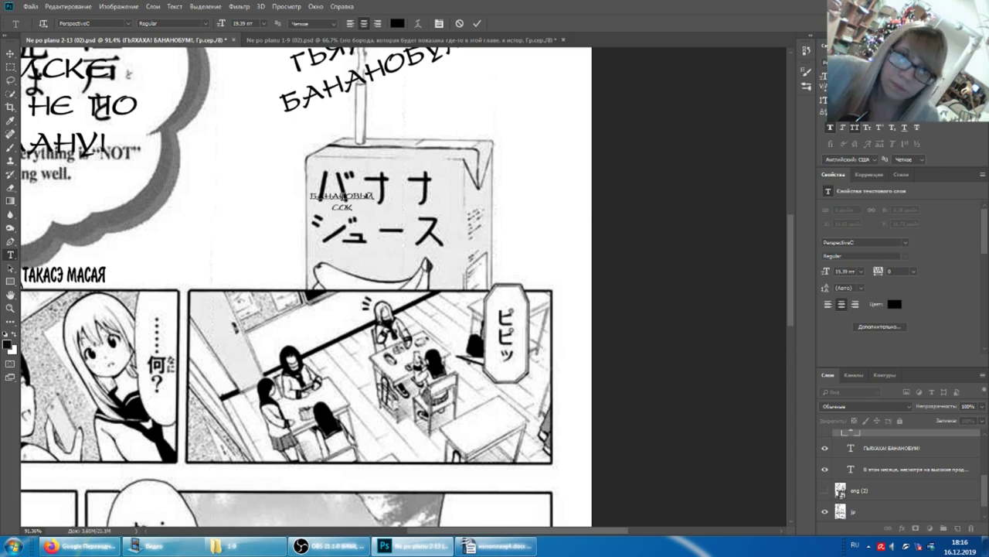
scroll(882, 464, "up", 1)
left_click(484, 269)
left_click_drag(343, 197, 253, 209)
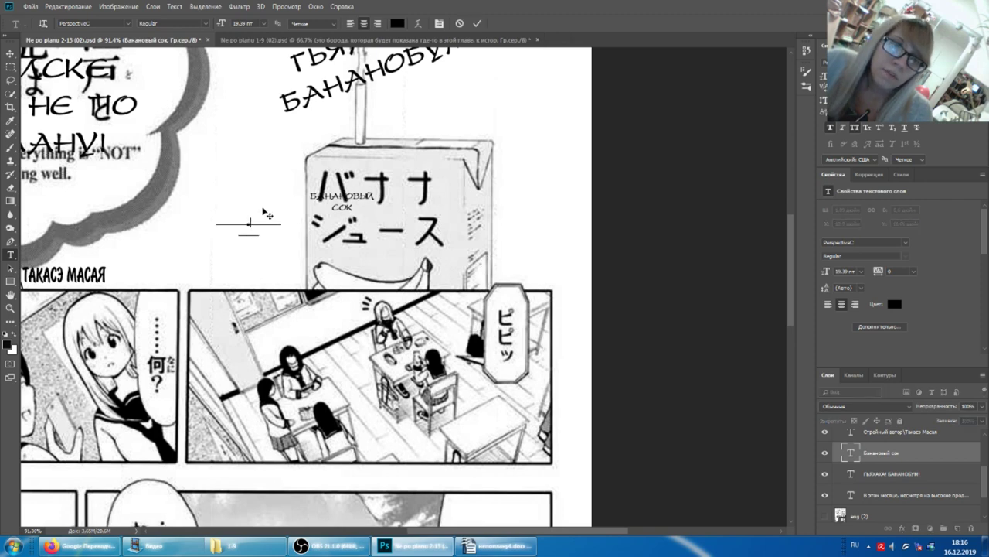
scroll(252, 209, "up", 2)
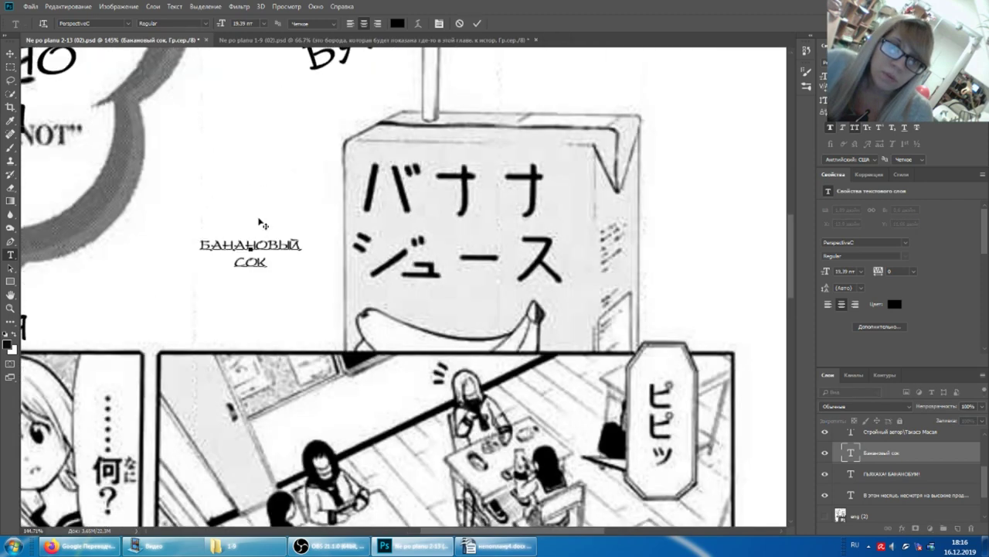
left_click(910, 458)
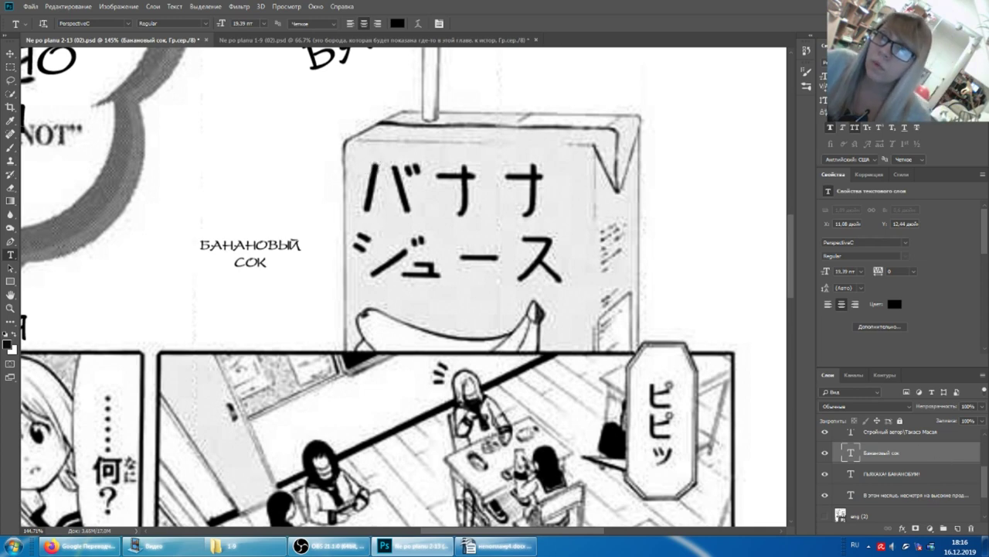
- Set the label in MP Manga Font and drag it onto the juice box
left_click(864, 242)
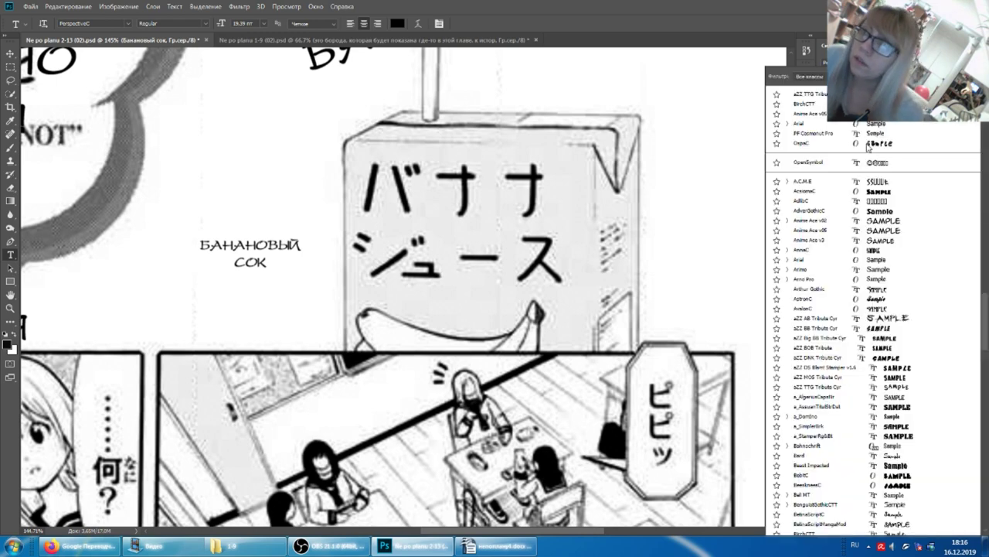
scroll(848, 231, "down", 1)
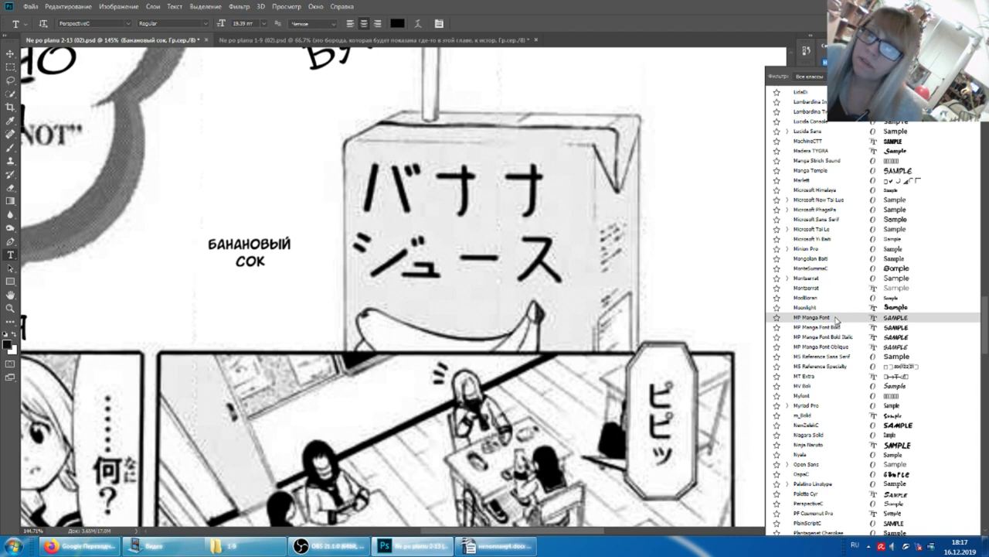
left_click(825, 318)
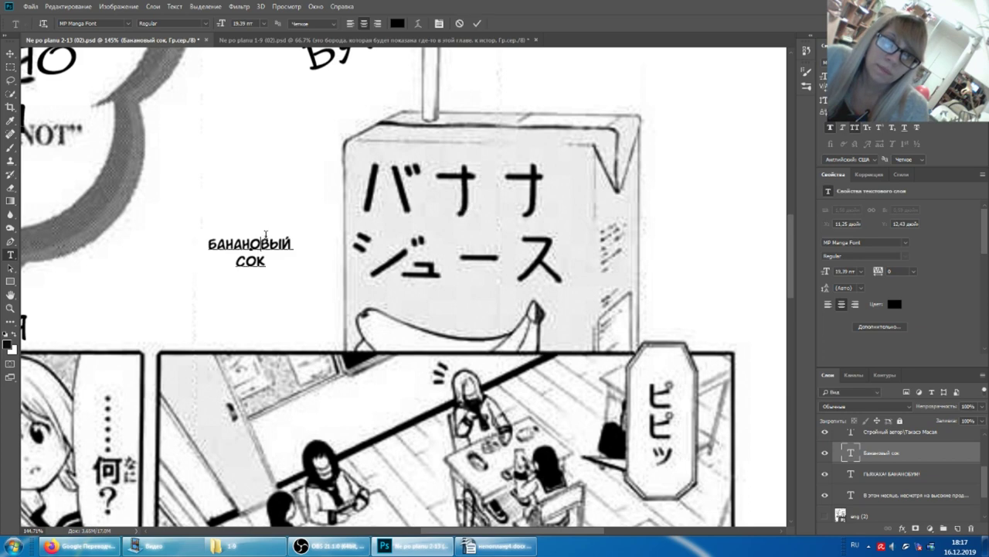
mouse_move(276, 224)
left_mouse_down()
mouse_move(424, 241)
mouse_move(570, 162)
mouse_move(580, 168)
left_mouse_up()
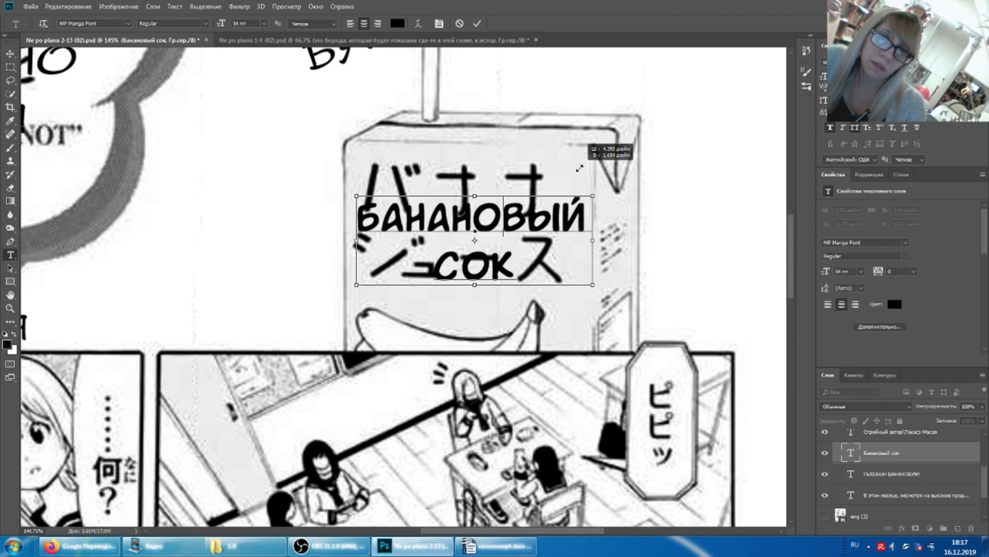
- Enlarge the label from 70.14 pt to 77.65 pt
key("ctrl+z")
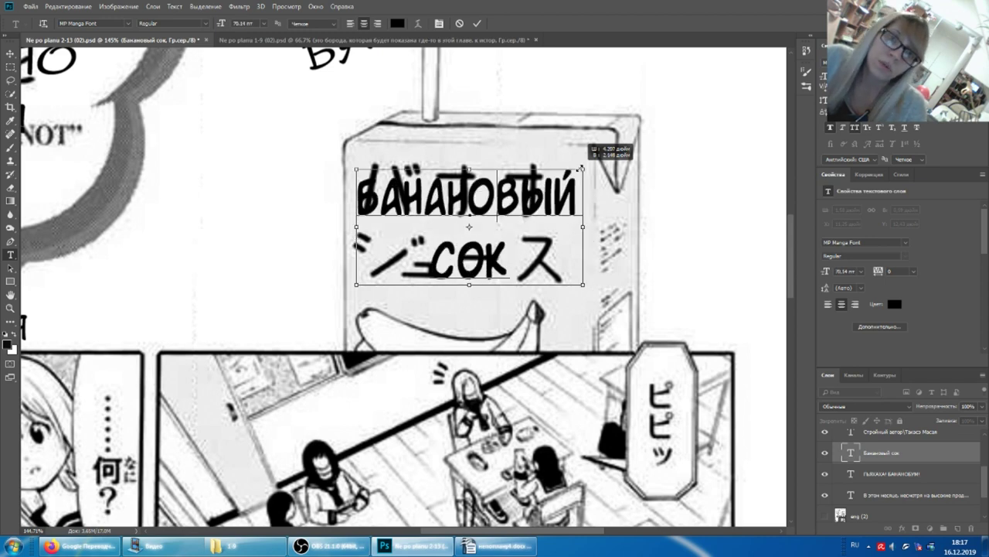
key("ctrl+shift+z")
key("ctrl+z")
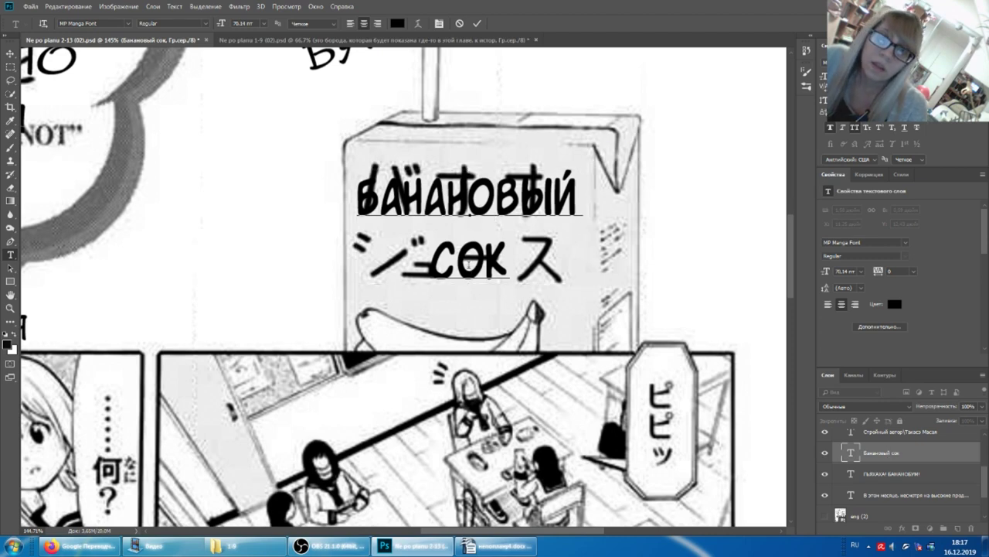
key("ctrl")
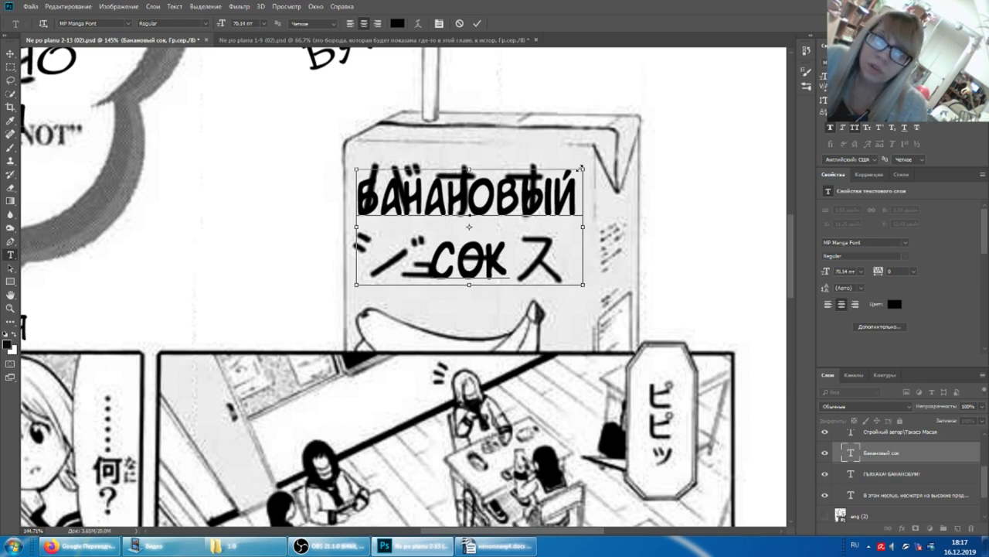
left_click_drag(581, 167, 581, 157)
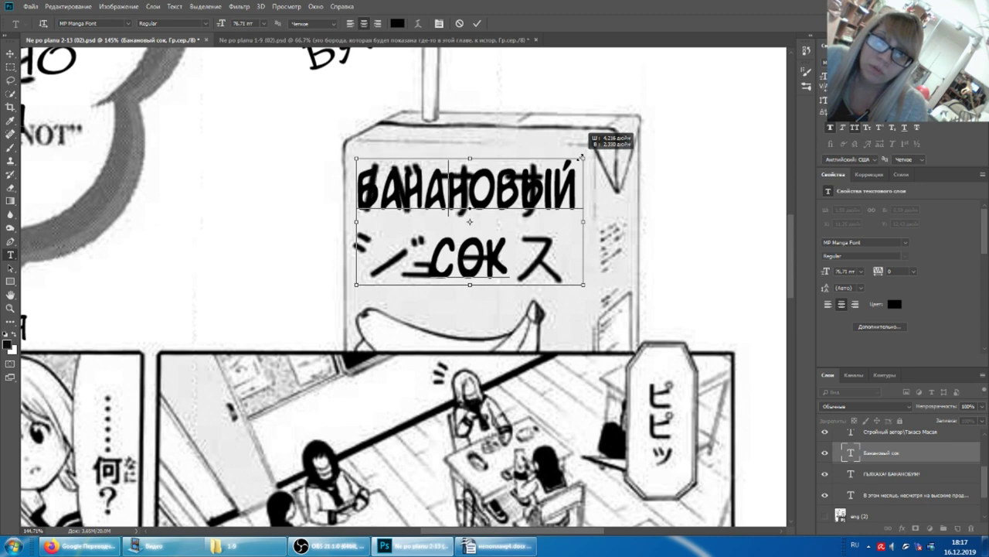
left_click_drag(582, 157, 580, 156)
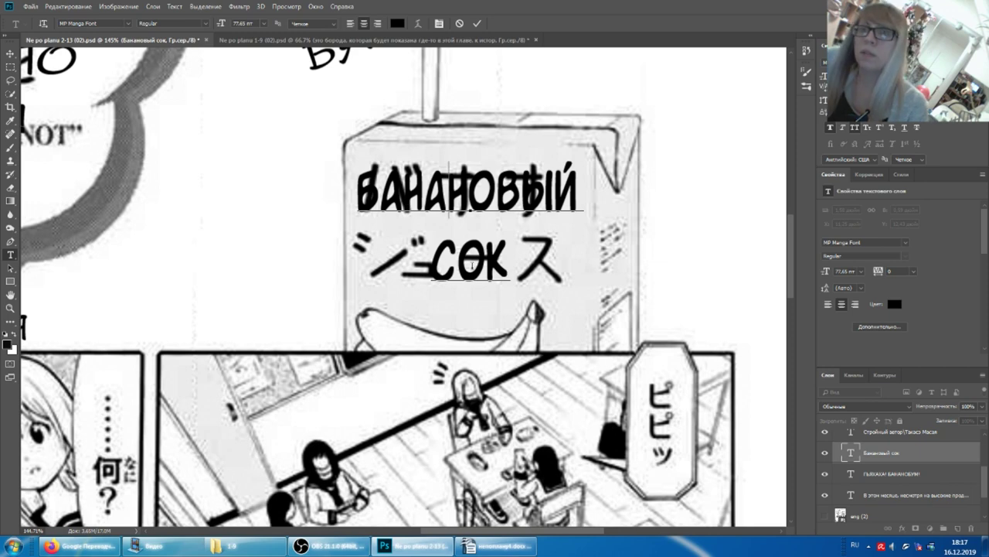
left_click(931, 459)
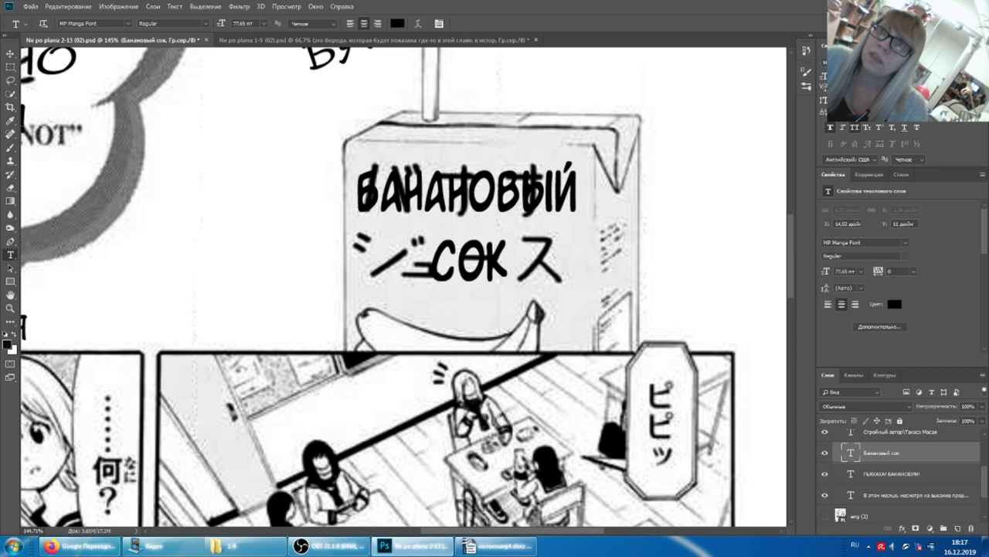
left_click(874, 81)
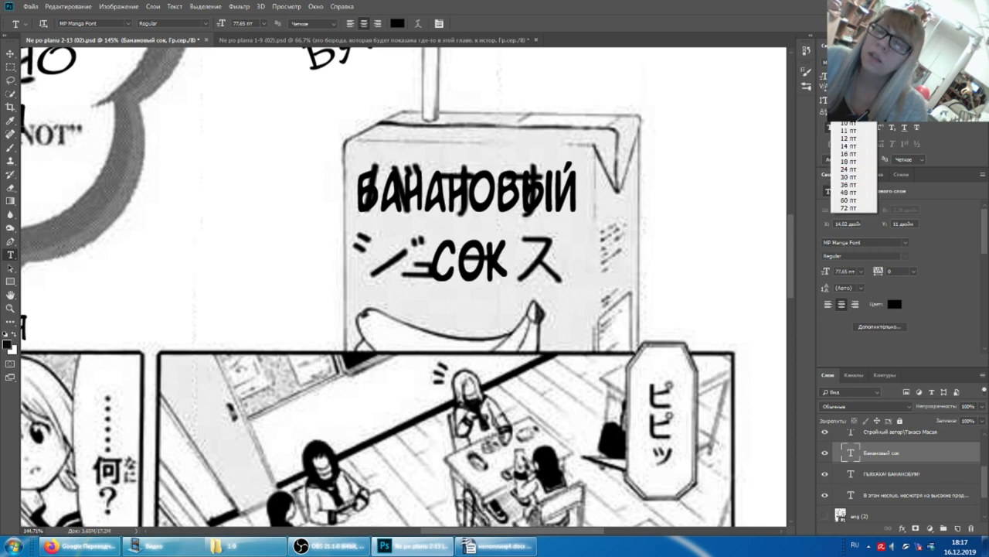
- Increase the label's line spacing to 72 pt, then to 80 pt
key("Escape")
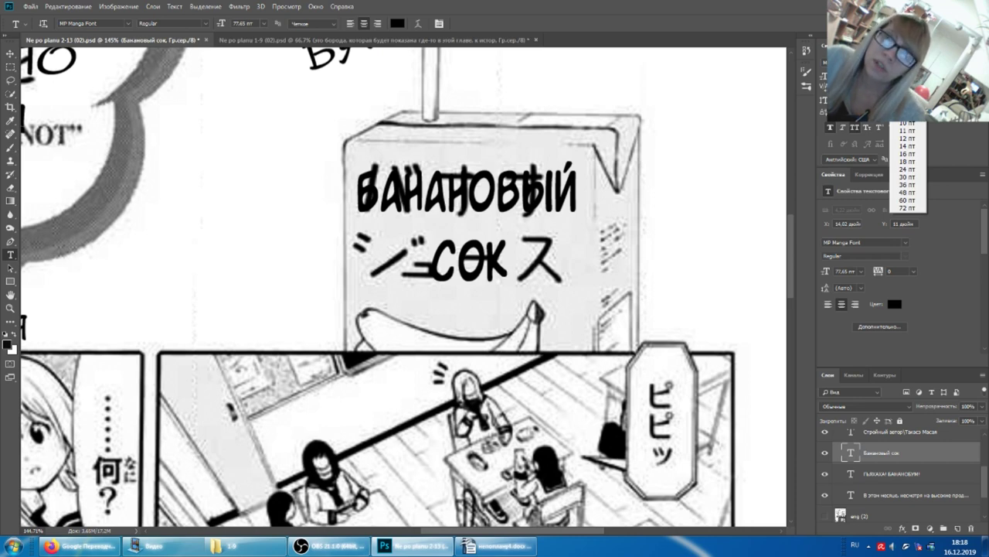
left_click(907, 209)
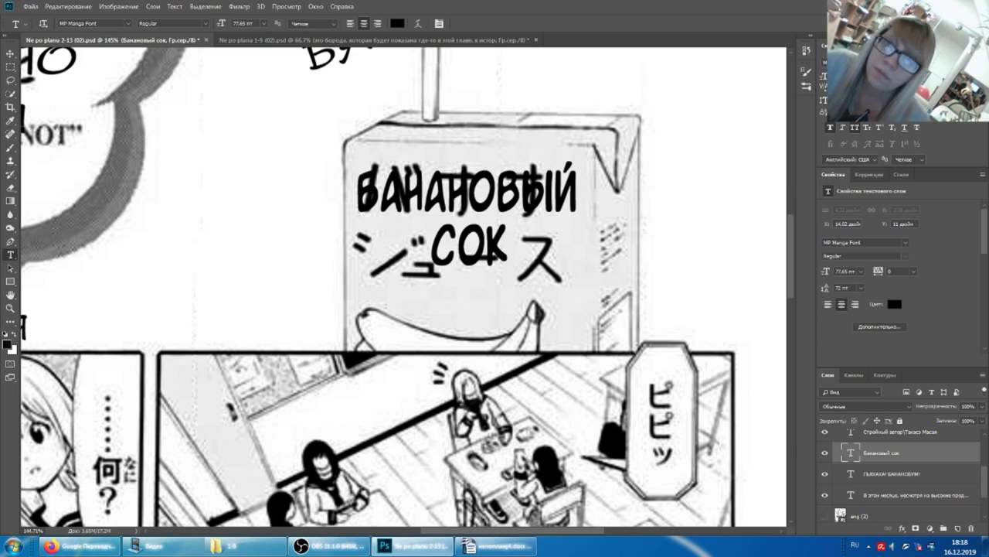
type("80")
key("Return")
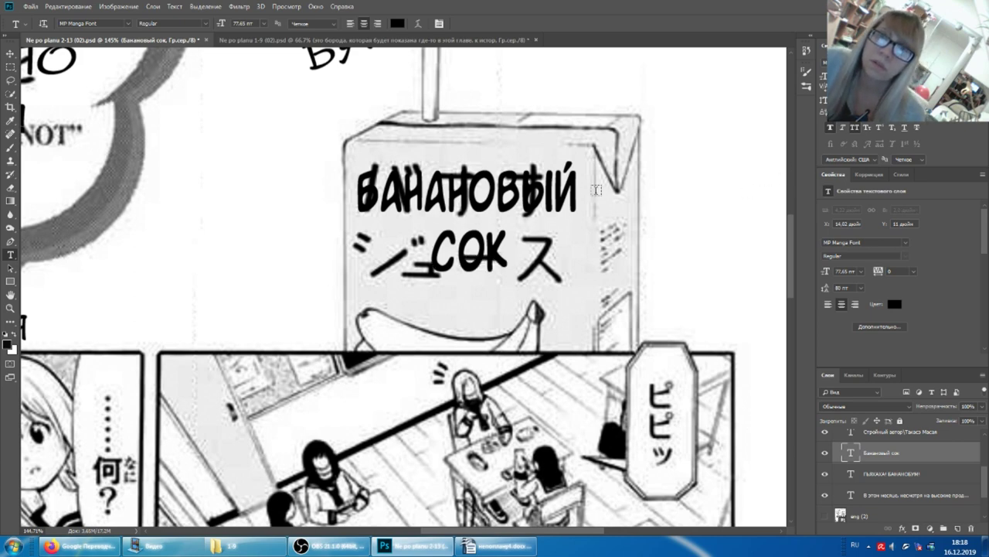
- Nudge the label on the juice box and scale it up to about 86 pt
left_click(543, 140)
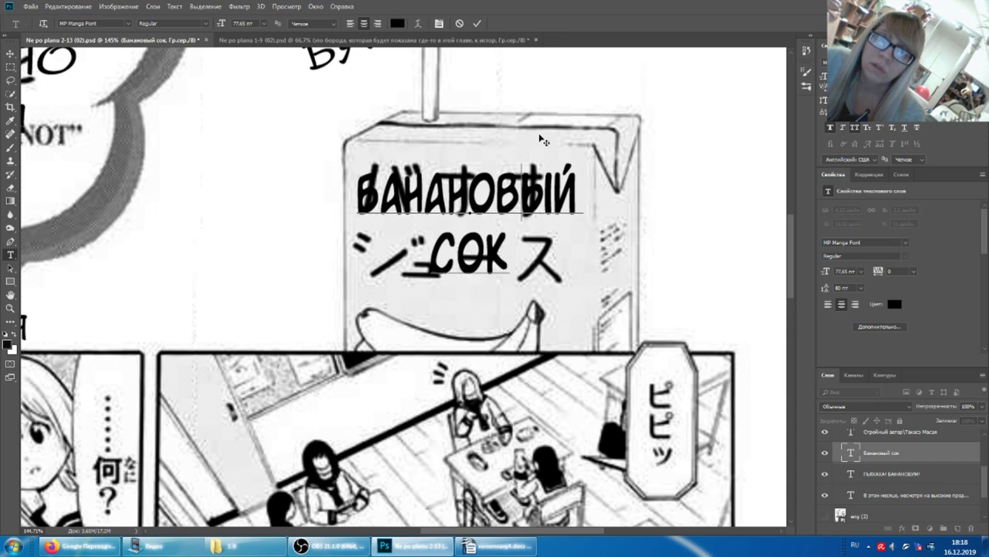
left_click_drag(553, 146, 551, 152)
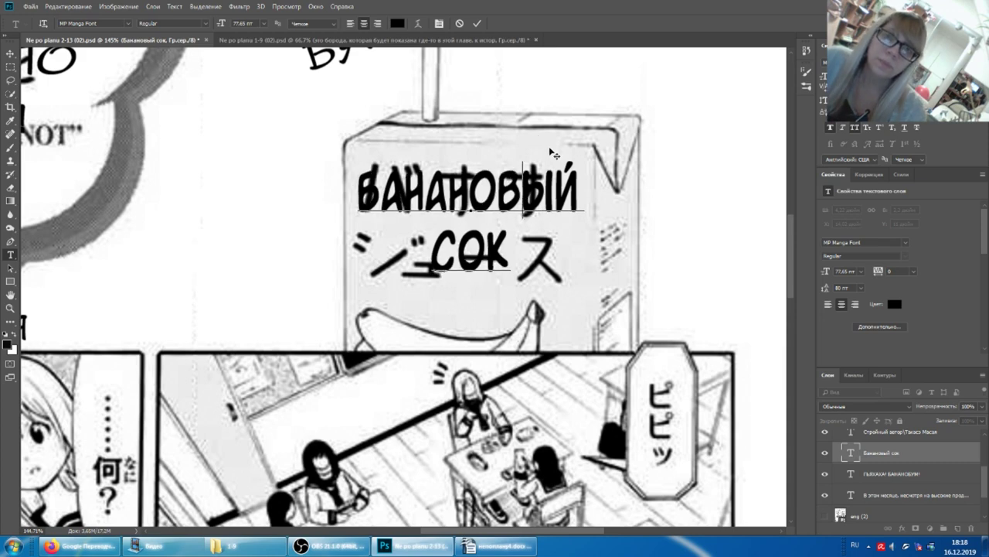
key("ctrl+t")
left_click_drag(584, 278, 585, 289)
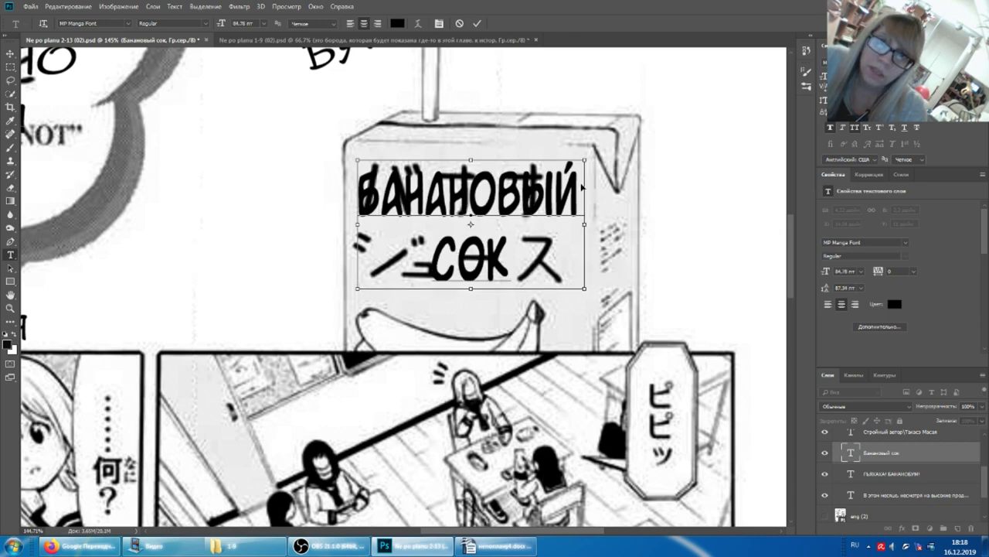
key("Return")
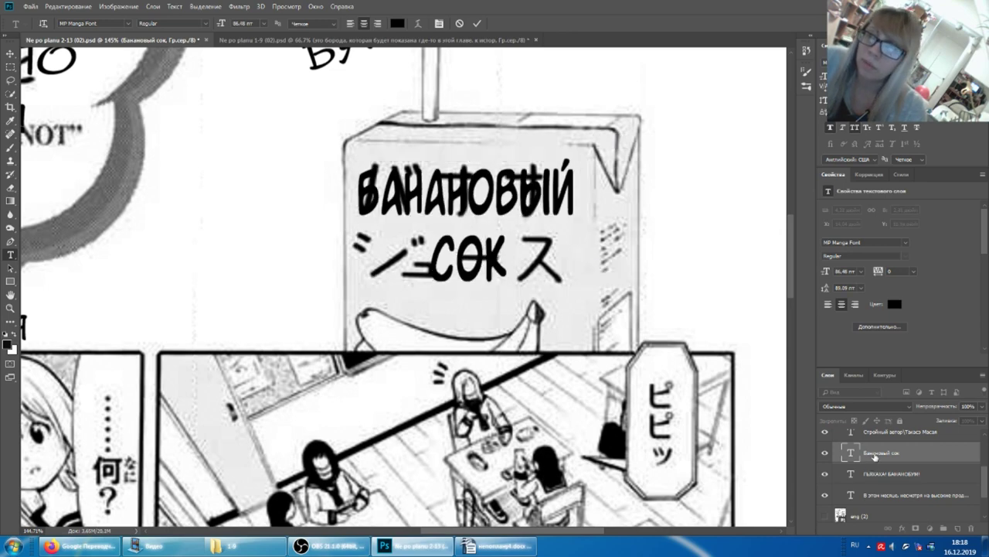
scroll(670, 314, "down", 4, "alt")
- Toggle the jp layer's original lettering to compare, leaving it hidden
scroll(865, 487, "down", 2)
left_click(826, 490)
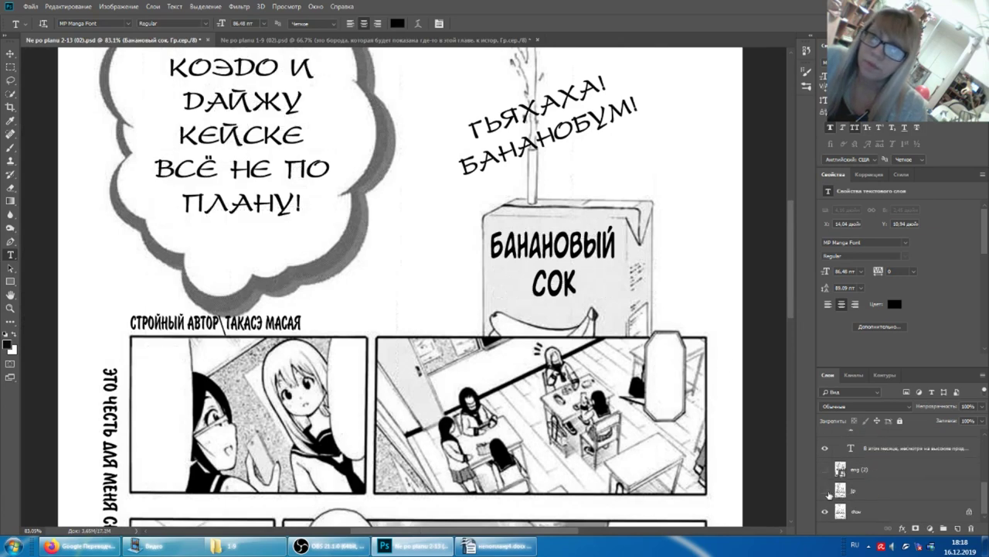
left_click(825, 490)
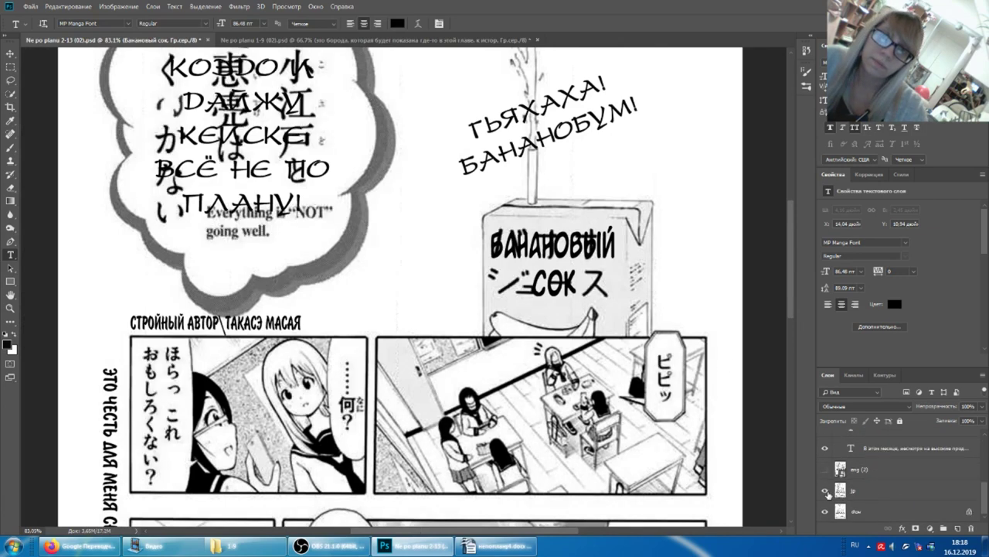
left_click(825, 490)
- Browse the font list, previewing candidate typefaces on the БАНАНОВЫЙ СОК label
scroll(928, 495, "up", 3)
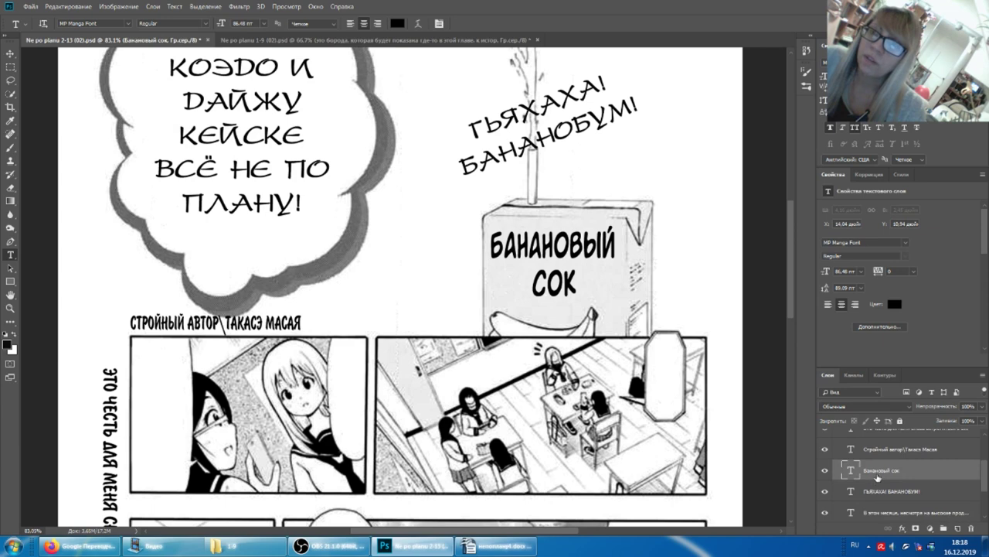
scroll(932, 502, "up", 3)
left_click(866, 242)
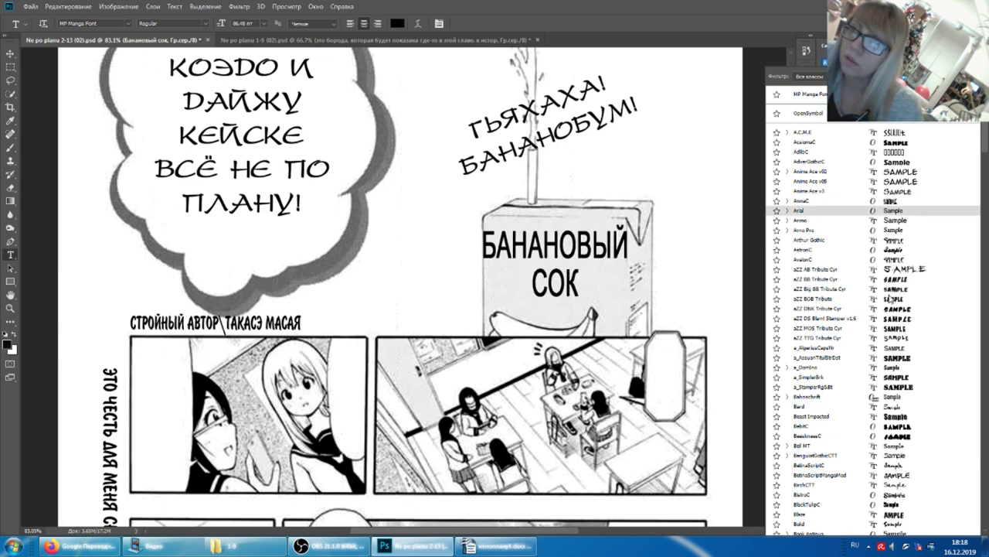
scroll(903, 440, "down", 3)
scroll(903, 442, "down", 1)
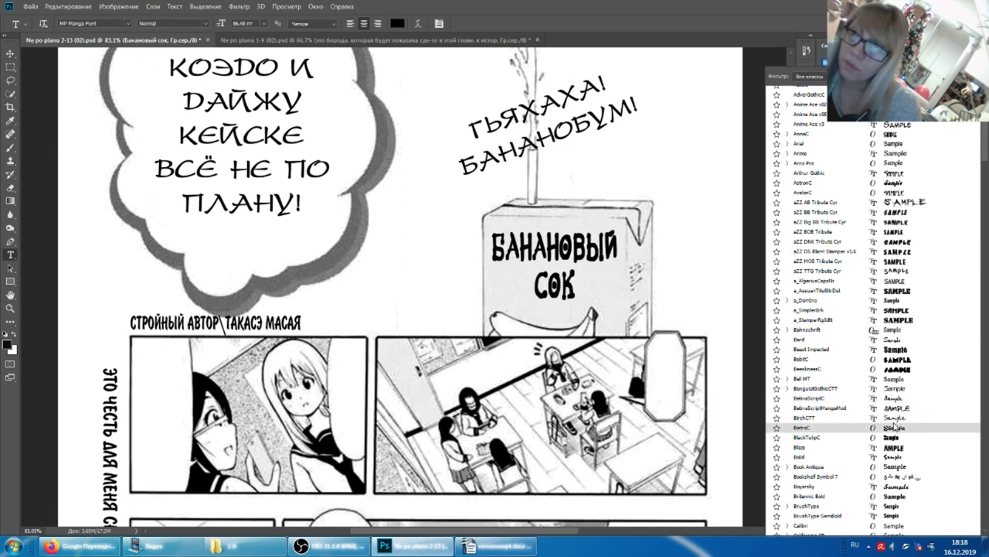
- Apply BirchCTT to the juice box label and compare it against the Japanese original
left_click(893, 418)
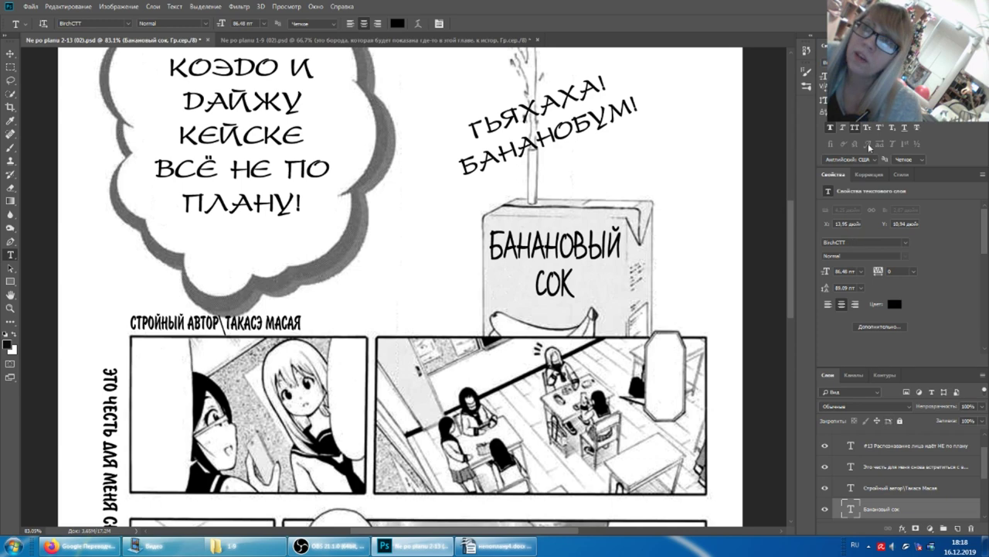
scroll(843, 474, "down", 3)
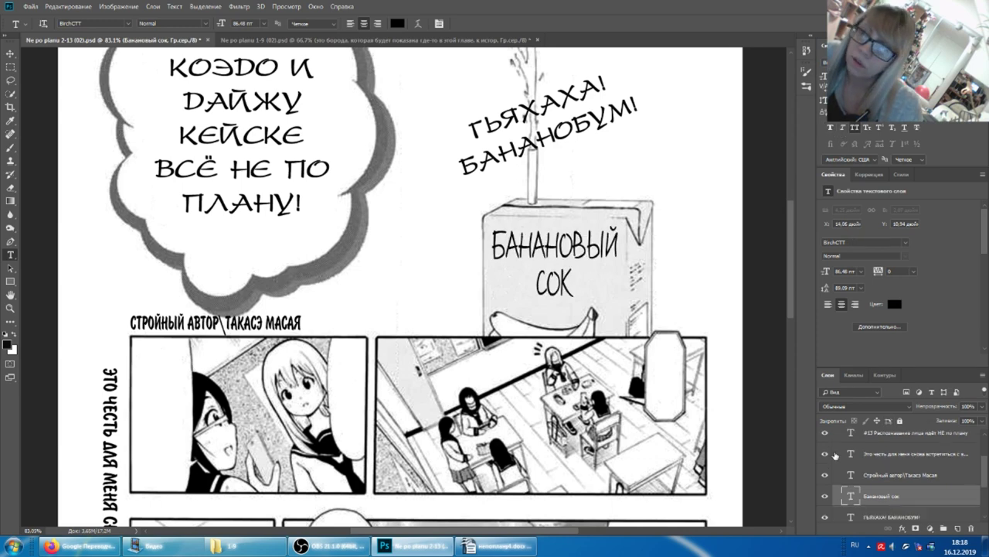
scroll(843, 475, "down", 3)
left_click(824, 488)
left_click(824, 489)
- Make the БАНАНОВЫЙ СОК label Faux Bold and recheck it against the Japanese original
left_click(826, 127)
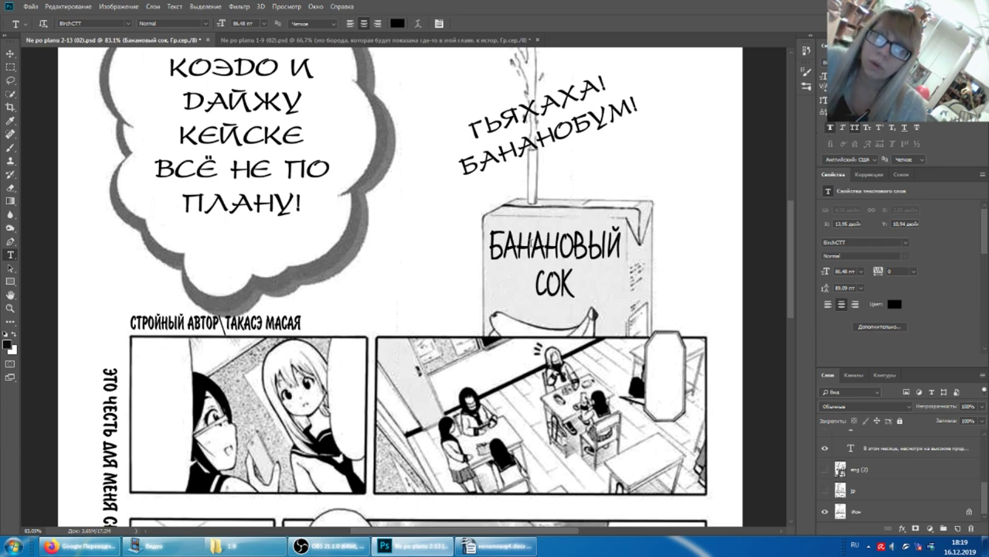
scroll(664, 276, "down", 2)
scroll(618, 263, "down", 1)
scroll(598, 254, "down", 1)
scroll(597, 253, "up", 1)
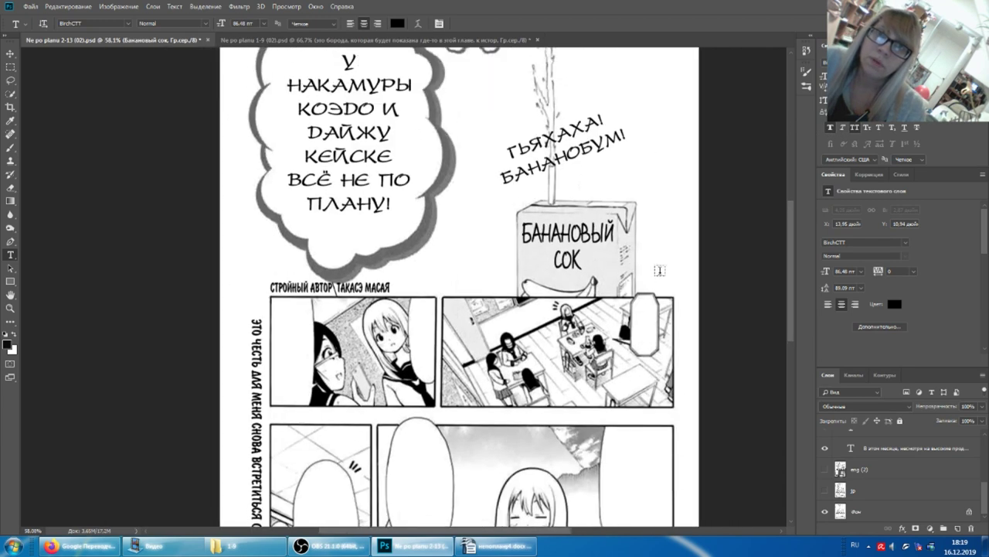
left_click(824, 490)
left_click(825, 490)
- Save the page, show the Japanese original, and consult the Writer translation script
key("ctrl+s")
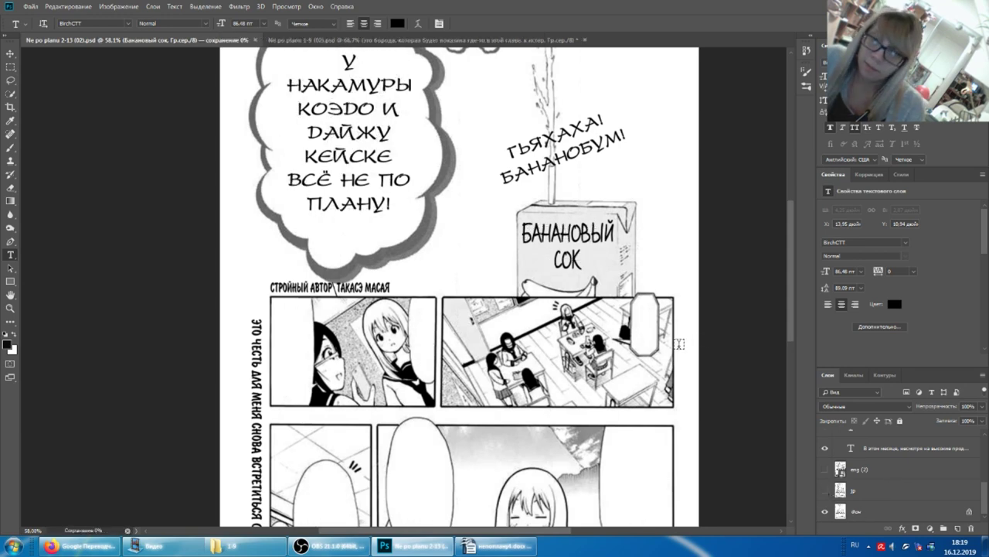
scroll(705, 338, "down", 1)
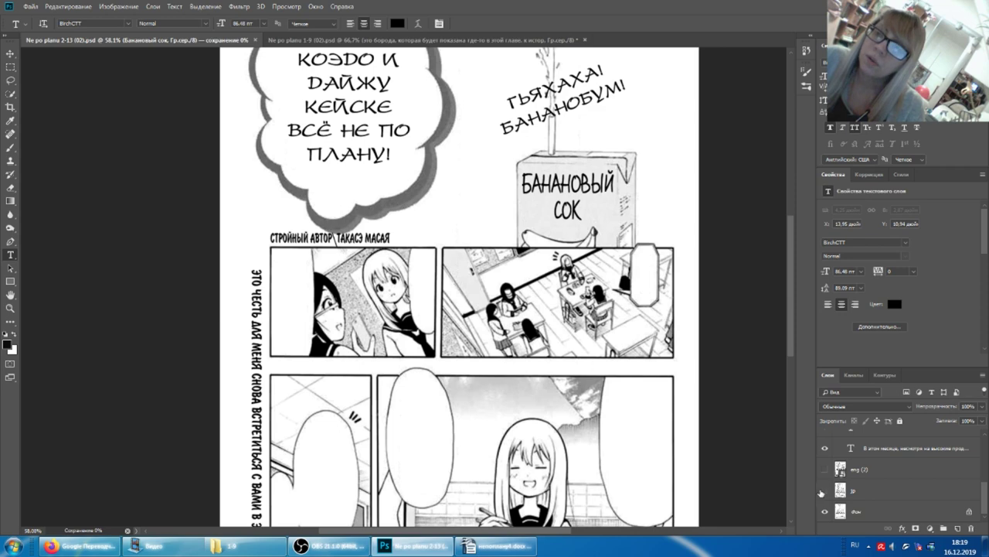
left_click(825, 490)
scroll(648, 274, "up", 1)
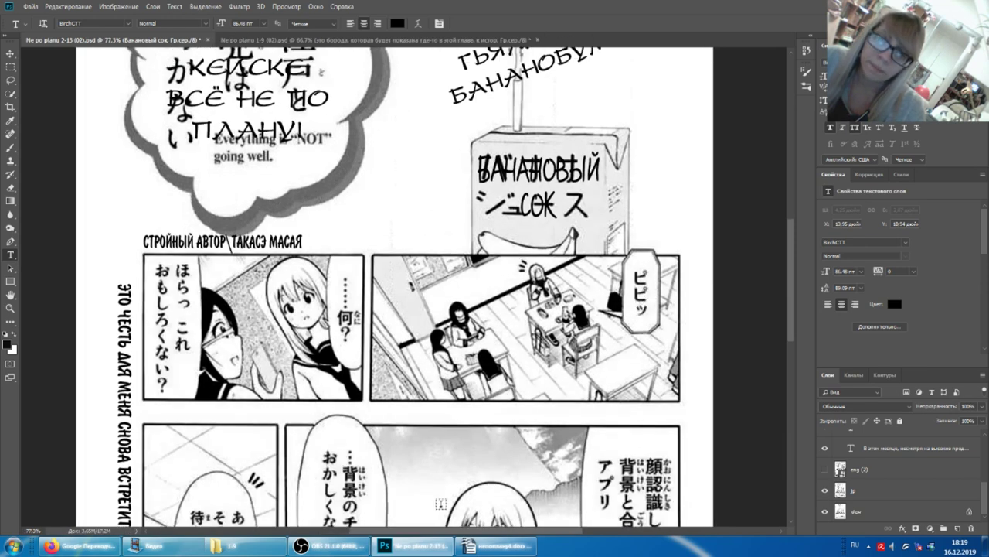
left_click(493, 547)
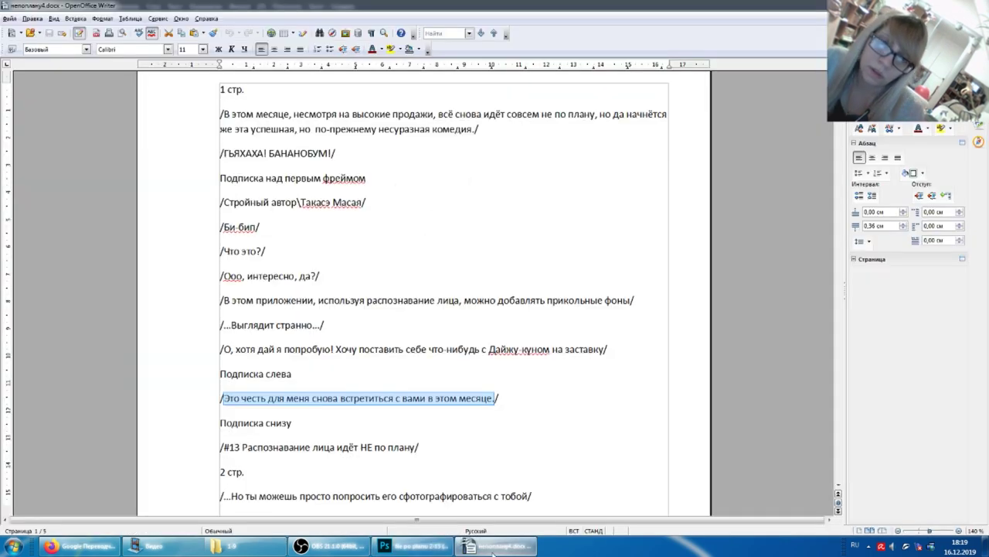
scroll(255, 298, "up", 1)
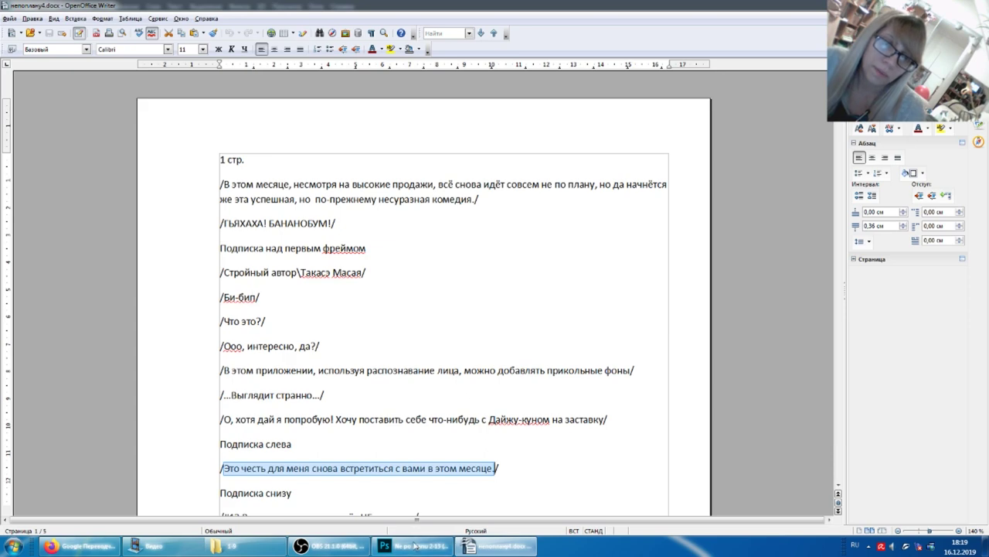
left_click(411, 546)
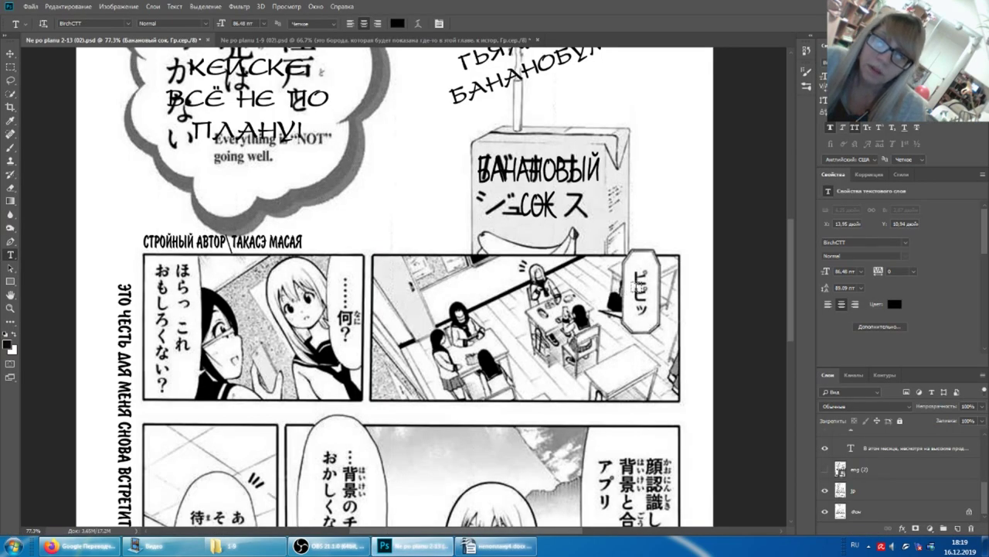
- Type the two-line sound effect ПИ / ПИК beside the beep bubble, after checking the eng (2) layer
left_click(824, 469)
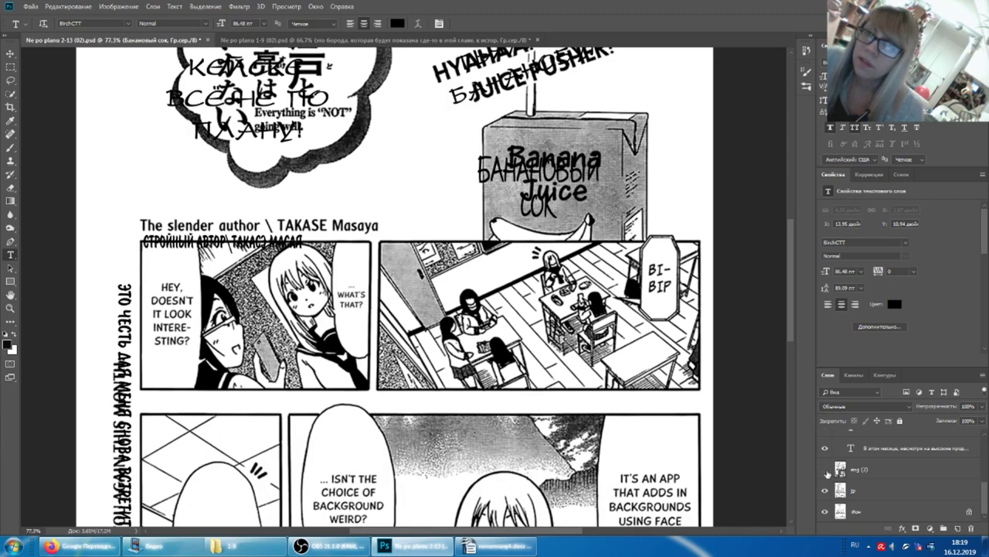
left_click(825, 469)
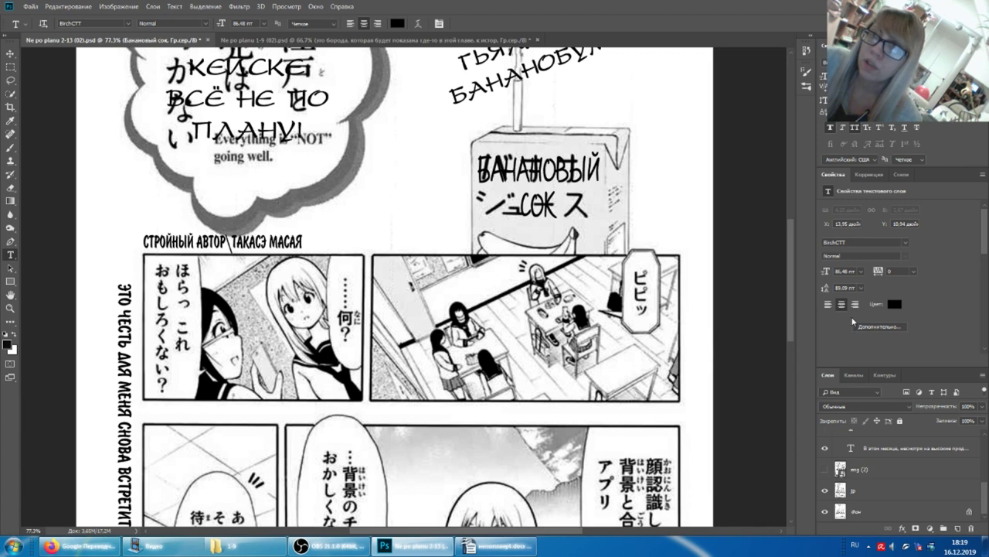
left_click(652, 234)
type("Щк.")
key("Return")
type("пик")
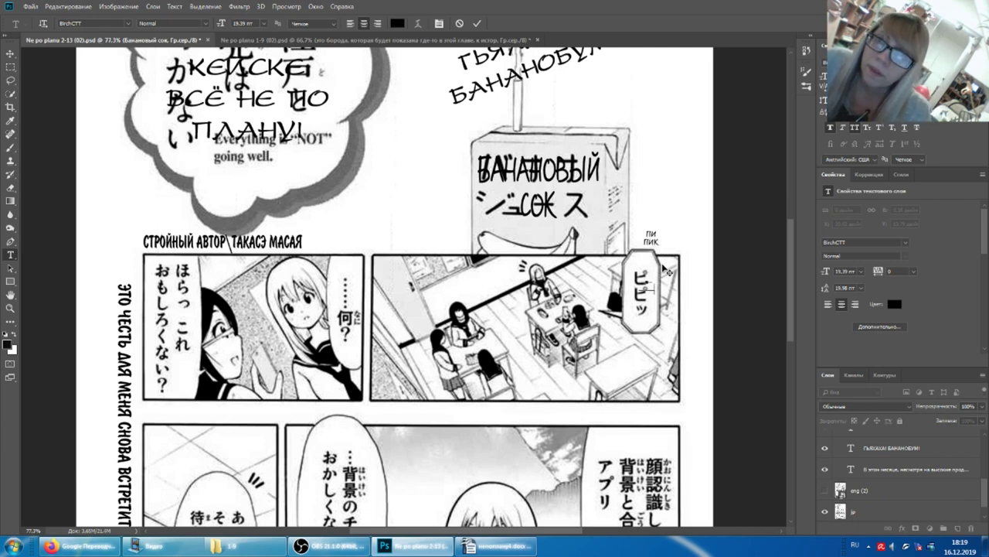
- Enlarge ПИ ПИК to about 60.89 pt and nudge it slightly up and right
left_click_drag(665, 269, 691, 212)
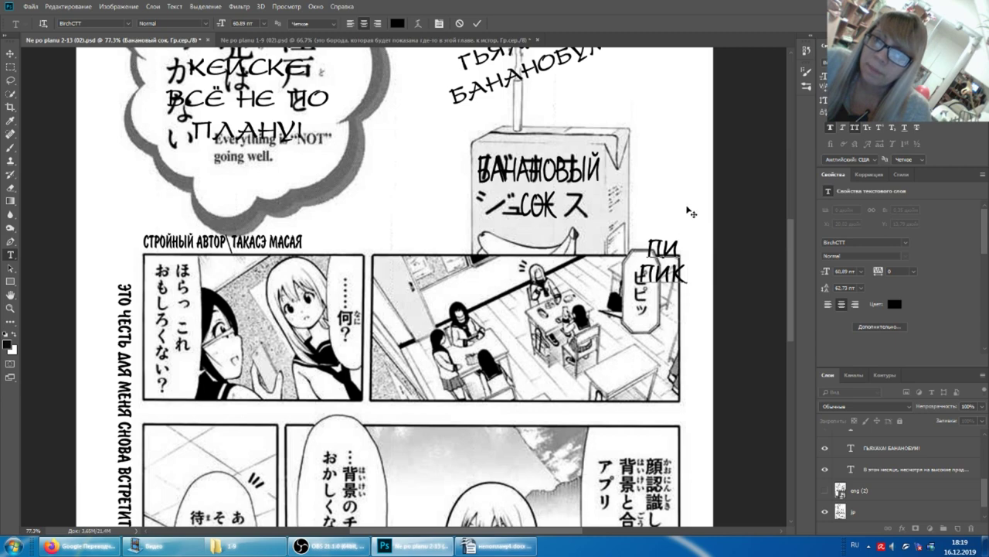
left_click(691, 211)
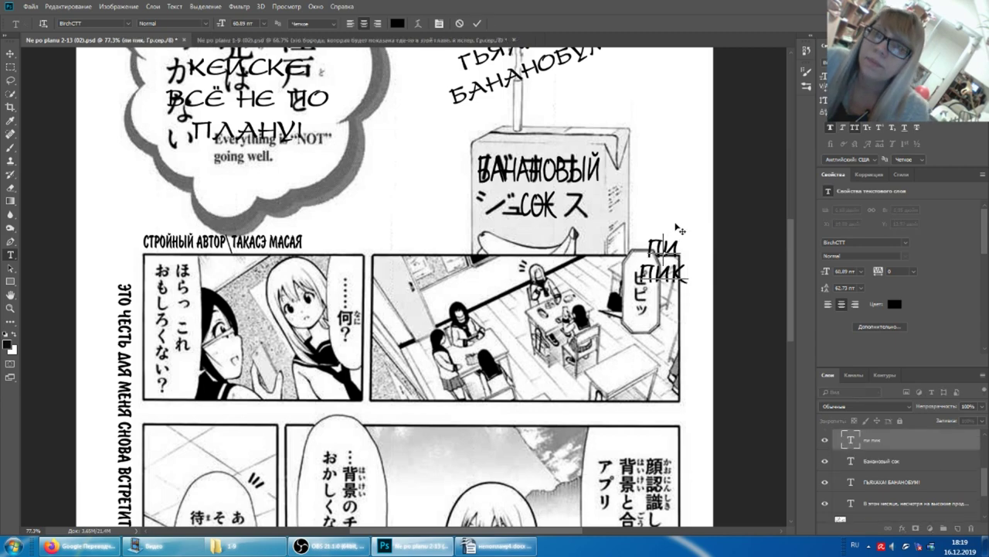
left_click_drag(670, 258, 676, 243)
left_click(882, 443)
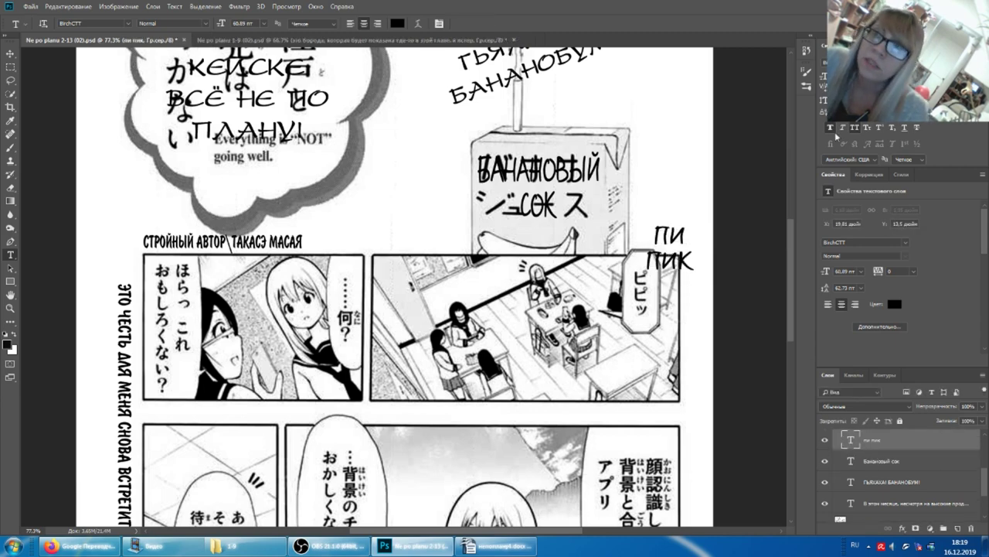
left_click(864, 242)
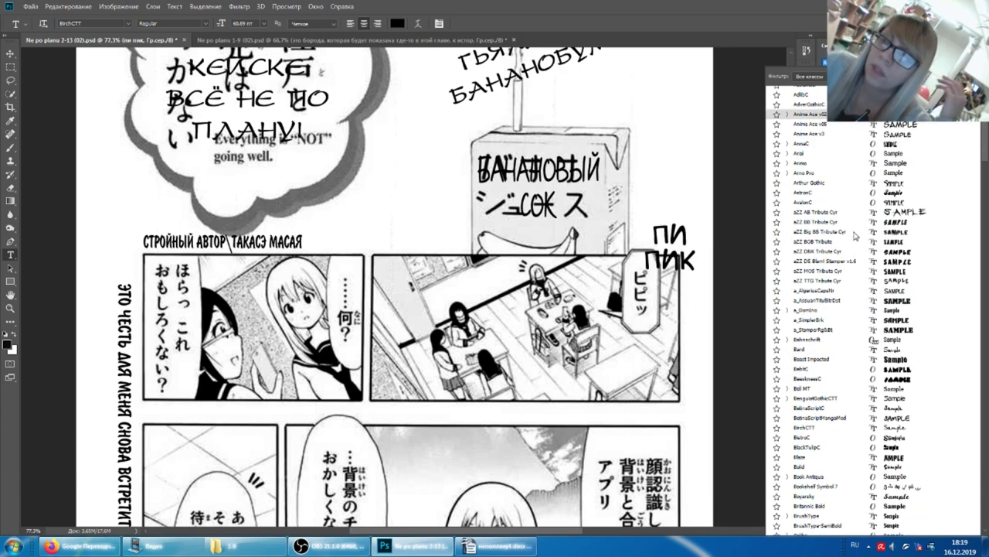
scroll(843, 278, "down", 2)
scroll(835, 347, "down", 3)
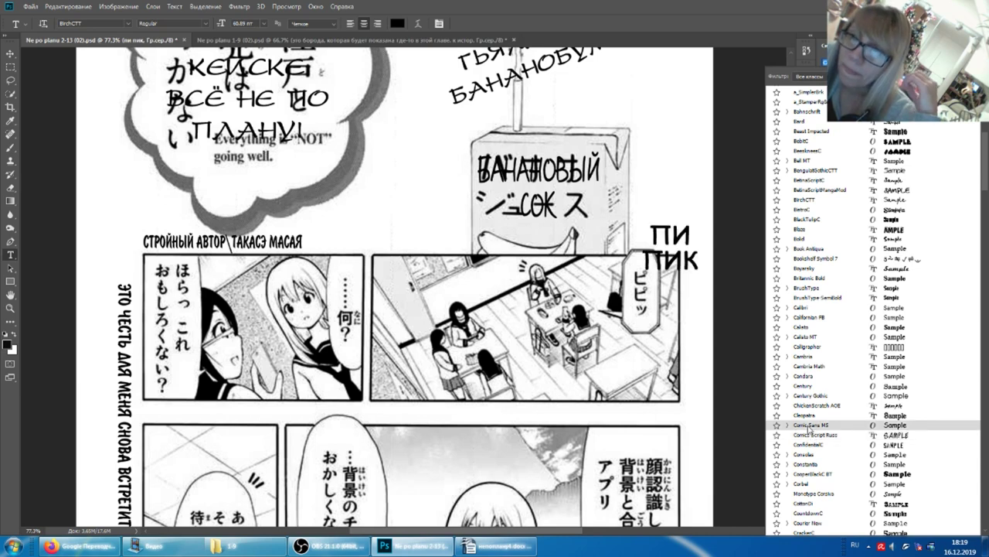
scroll(811, 491, "down", 1)
scroll(811, 491, "down", 2)
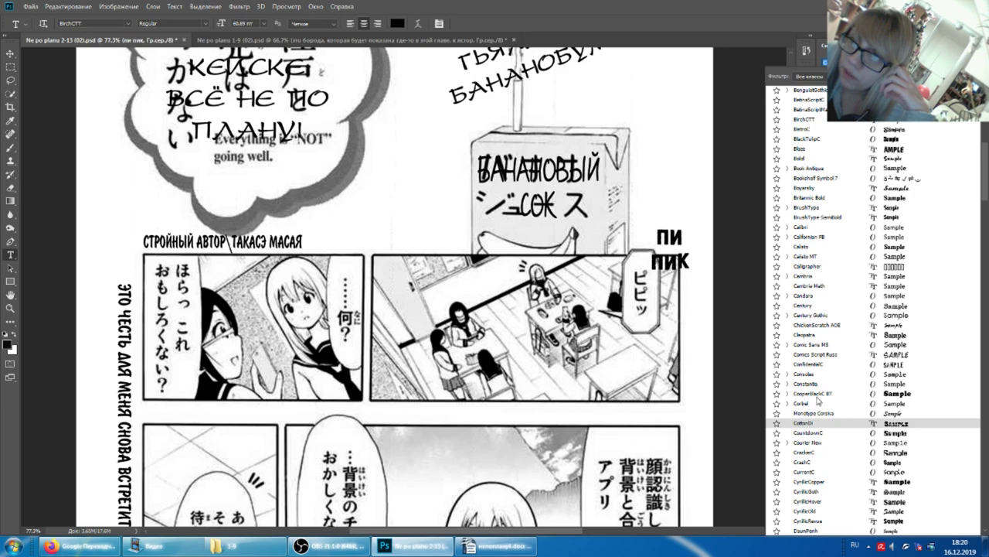
scroll(821, 475, "down", 3)
scroll(815, 487, "down", 4)
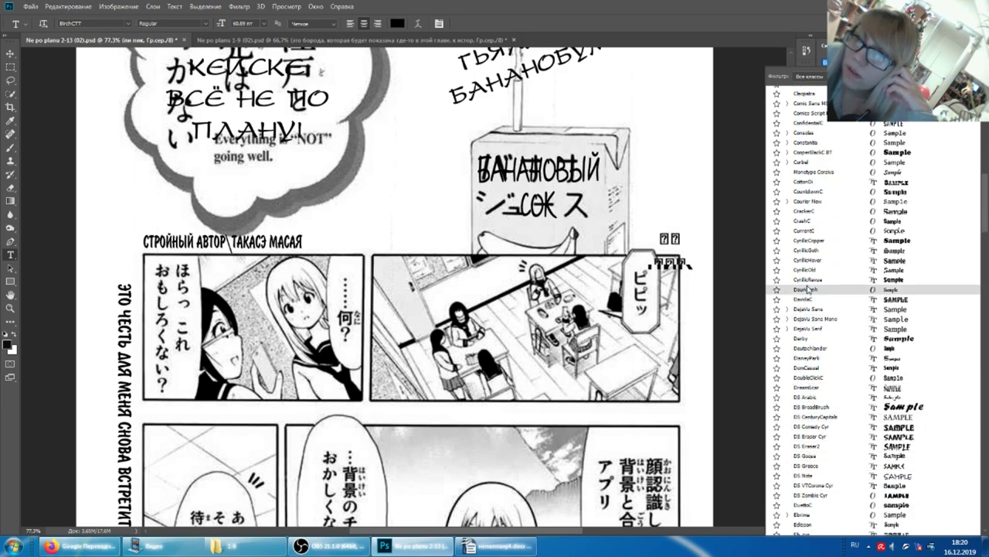
scroll(808, 348, "down", 5)
scroll(811, 441, "down", 3)
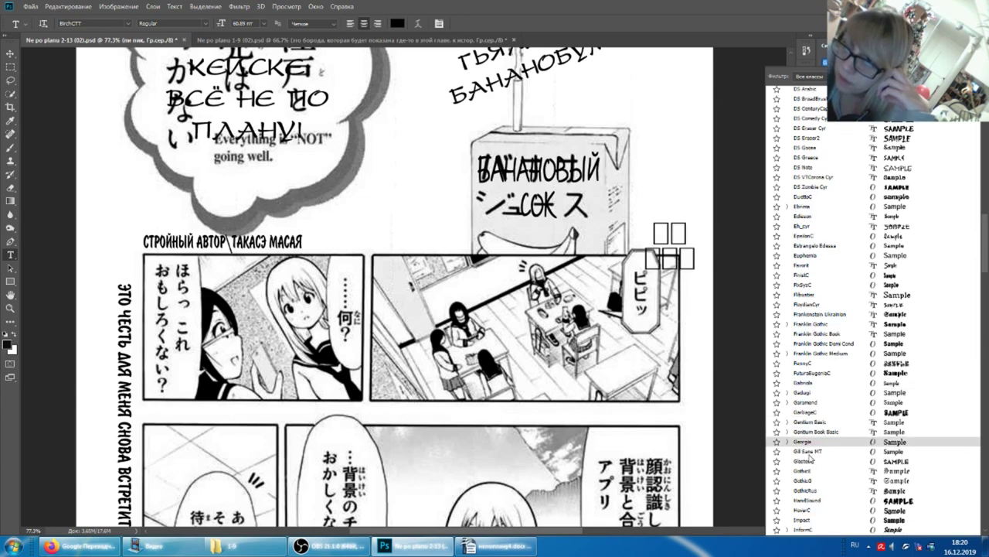
scroll(811, 453, "down", 2)
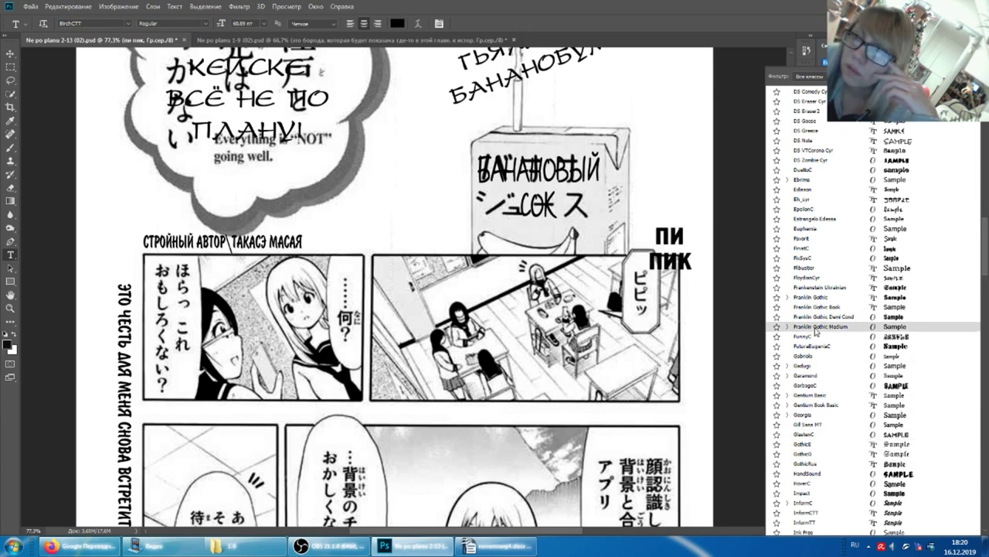
scroll(816, 297, "up", 3)
scroll(823, 313, "up", 4)
scroll(831, 329, "up", 4)
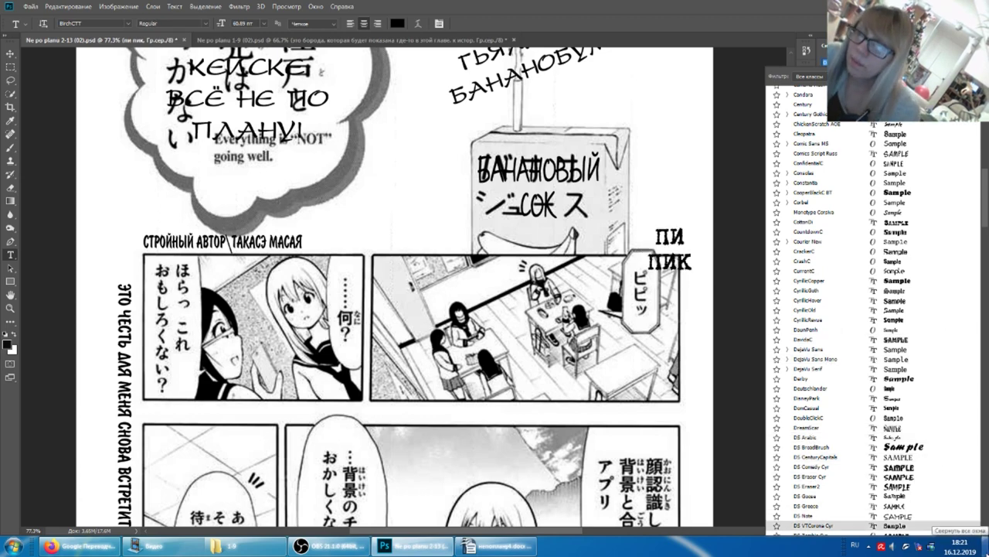
key("Escape")
key("super+d")
- Save the page, close the chapter 9 document answering its save prompt, and minimize Photoshop
double_click(958, 179)
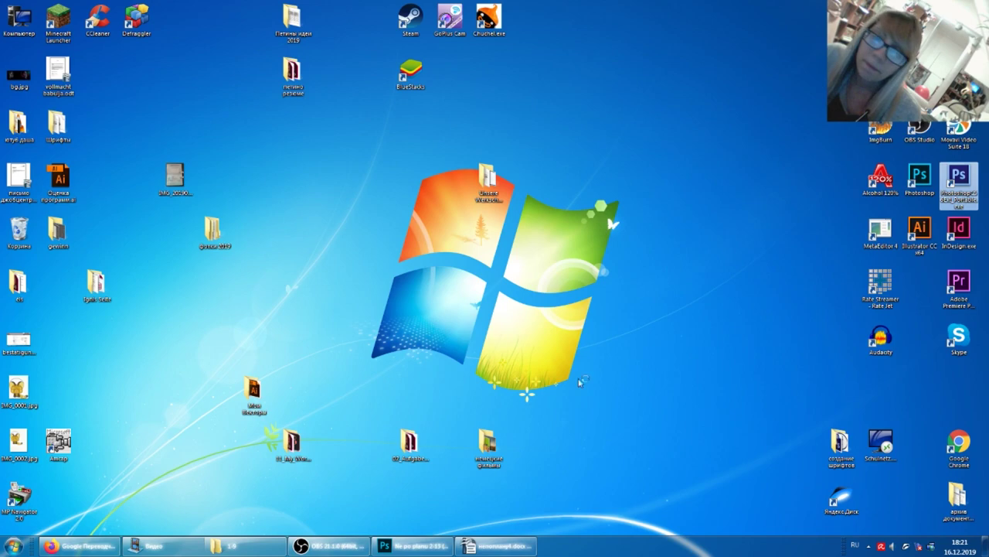
left_click(398, 546)
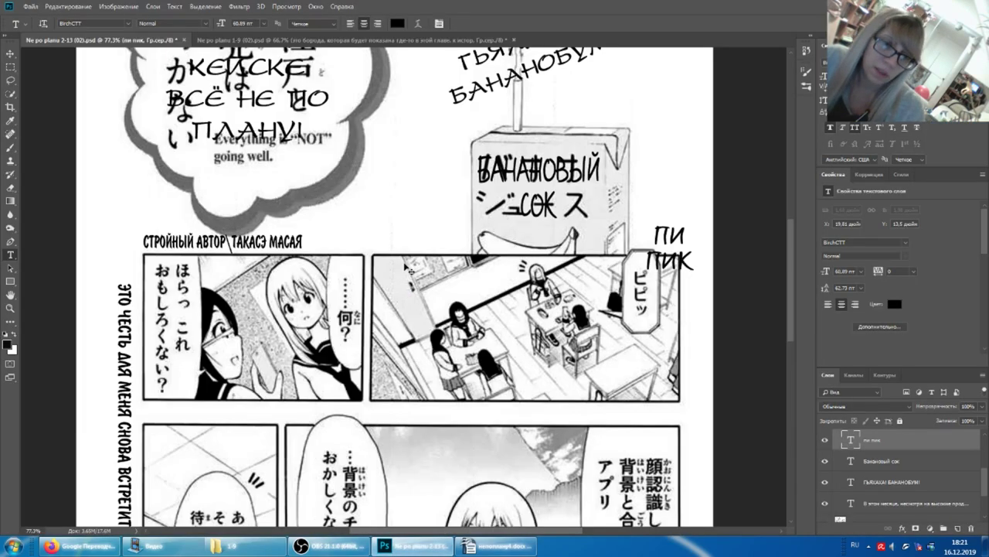
key("ctrl+s")
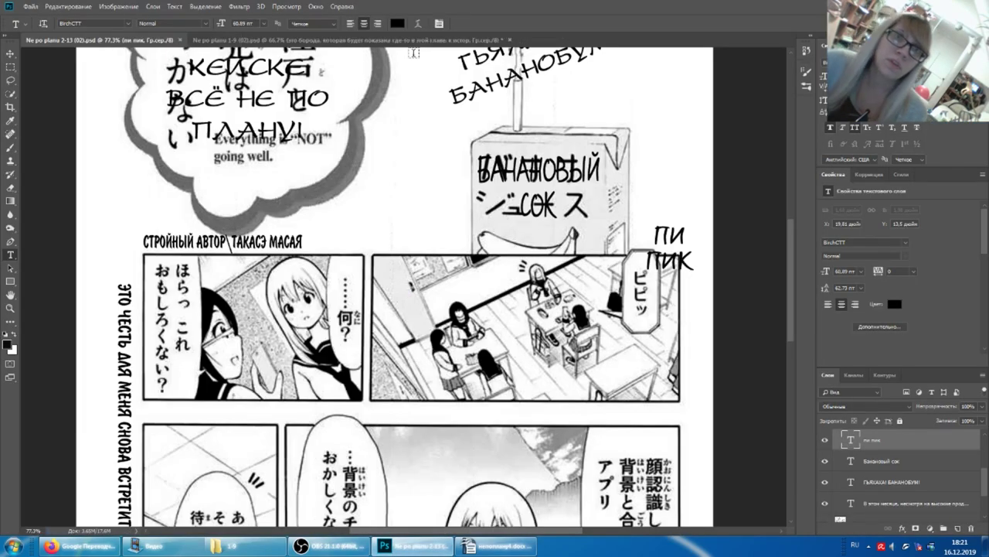
left_click(519, 39)
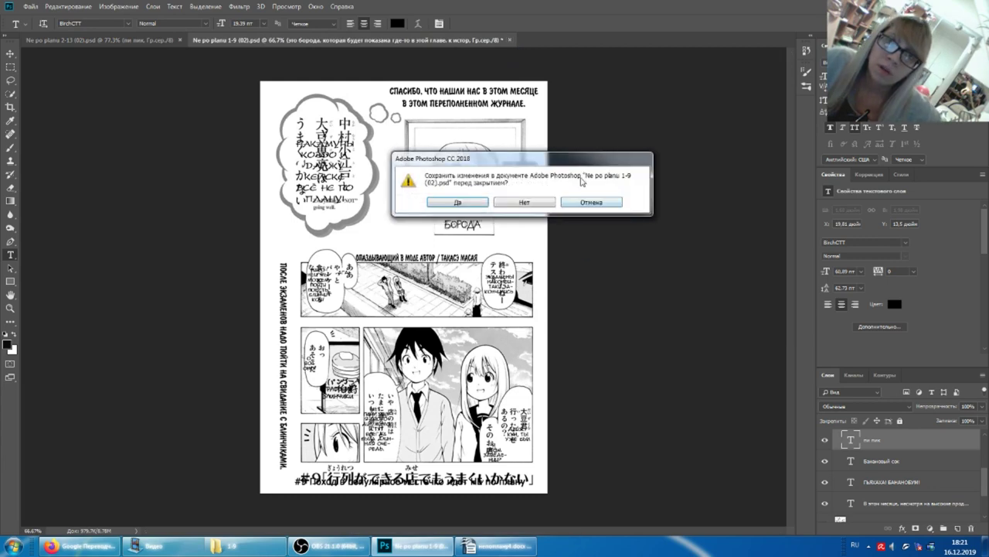
left_click(525, 205)
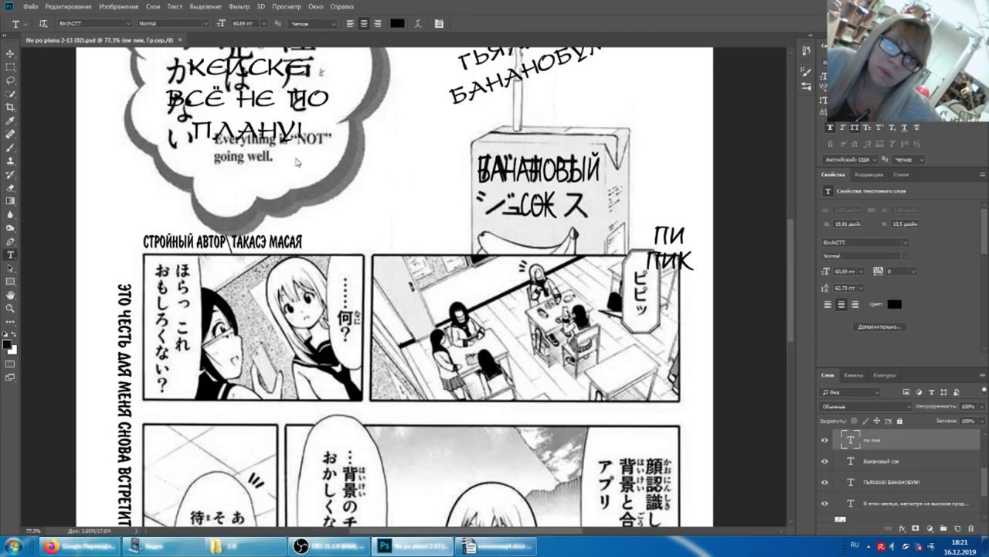
left_click(412, 546)
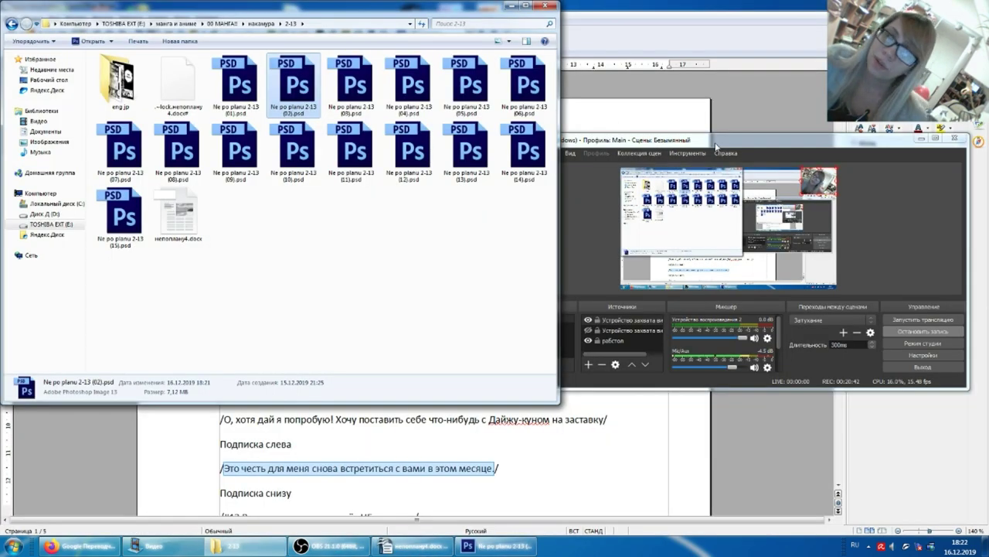